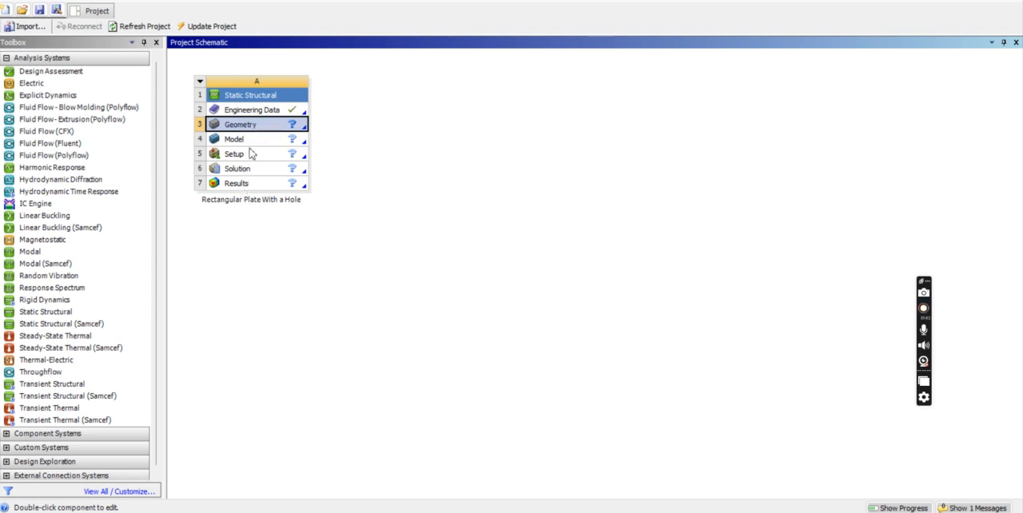
Open the Engineering Data of the Static Structural system and set the unit of Structural Steel's Young's modulus to MPa.
double_click(251, 110)
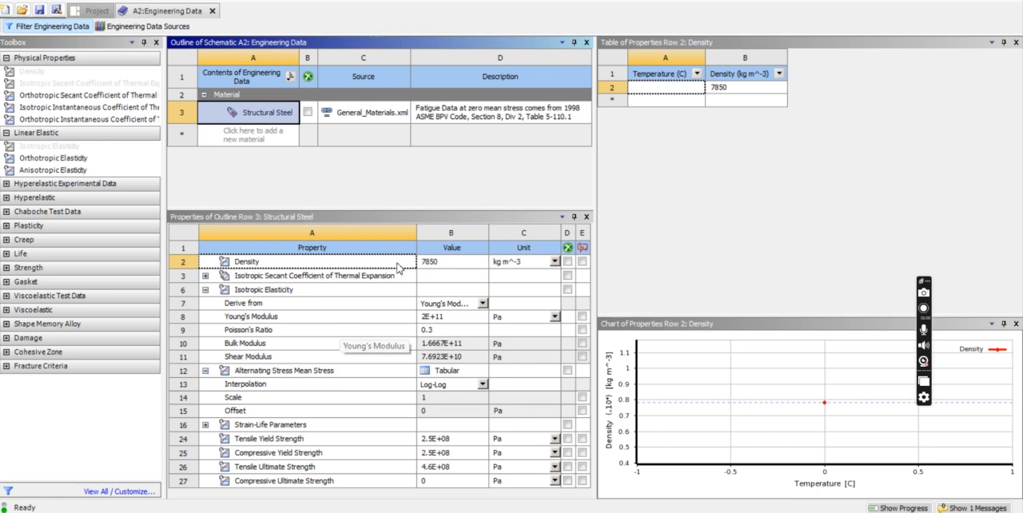
left_click(450, 320)
left_click(437, 333)
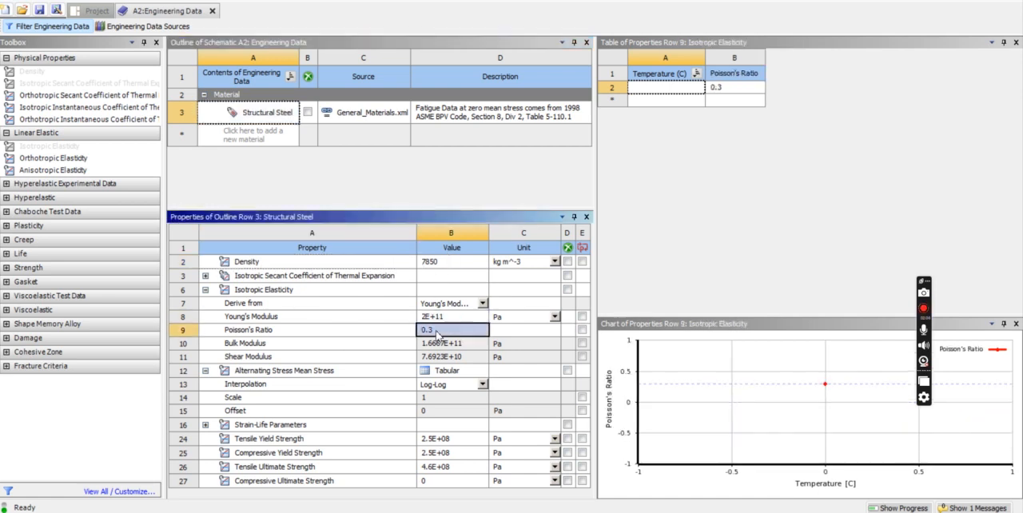
left_click(458, 265)
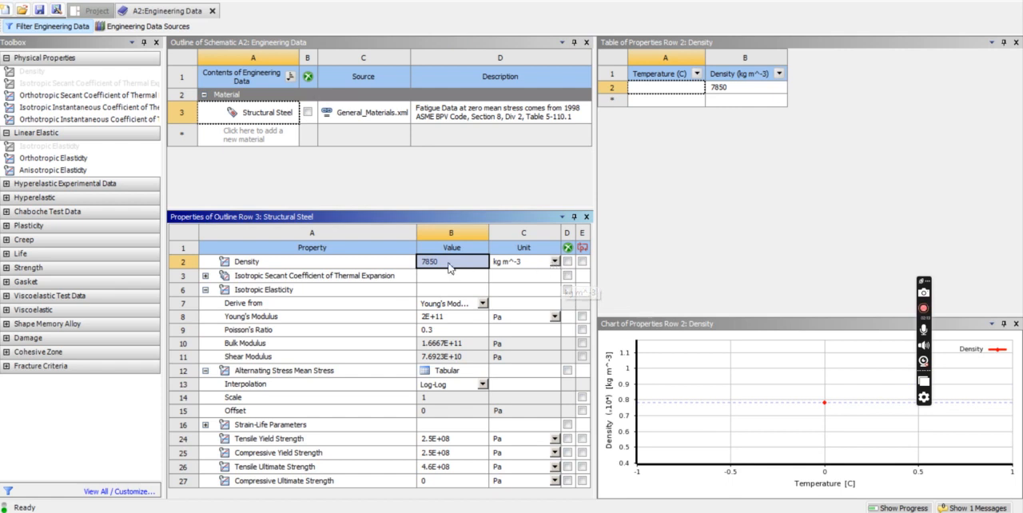
left_click(443, 321)
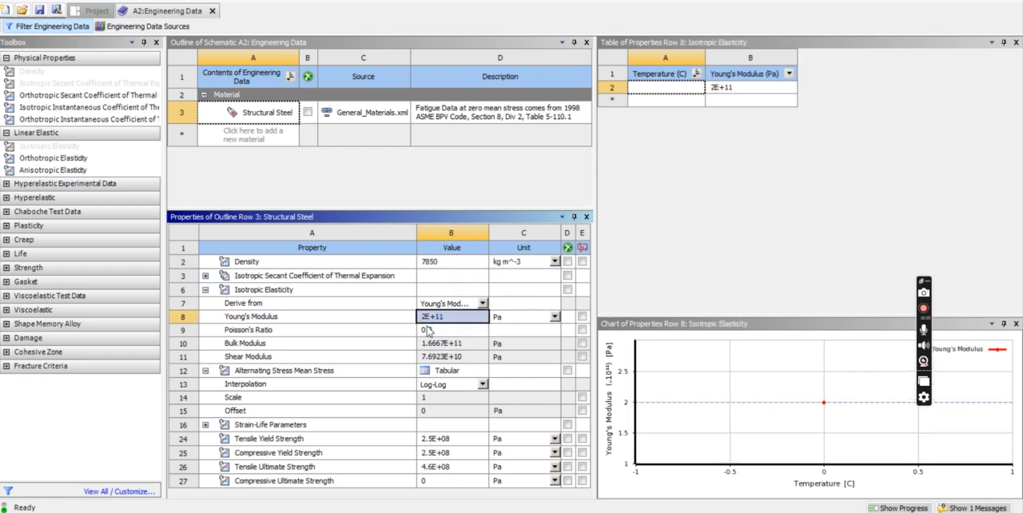
left_click(446, 336)
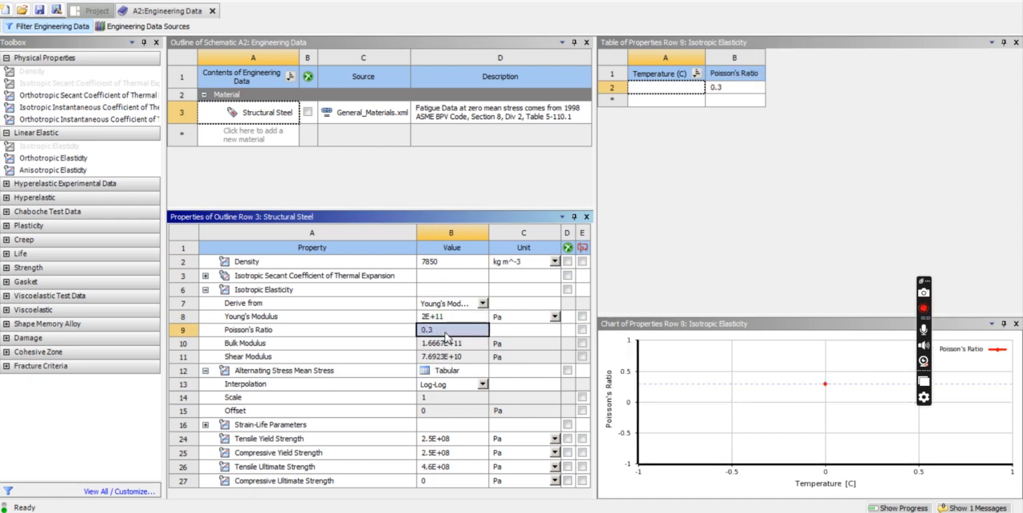
left_click(555, 317)
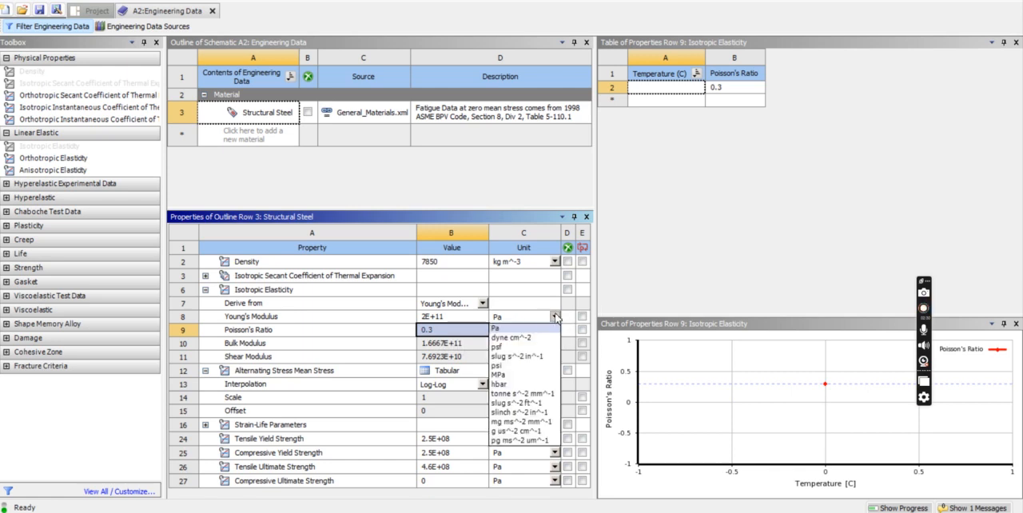
left_click(497, 375)
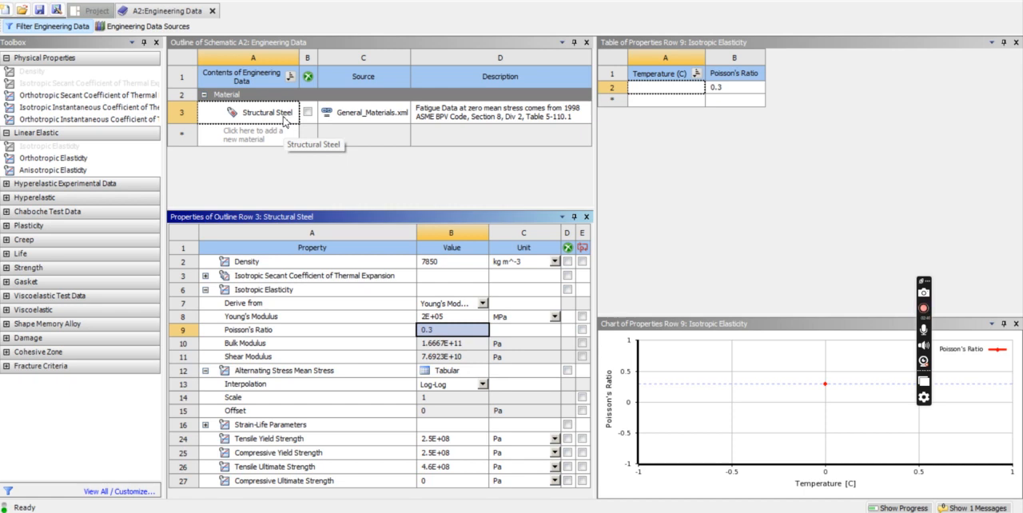
Browse the General Materials library in the engineering data sources, and return to the project's own materials.
left_click(126, 28)
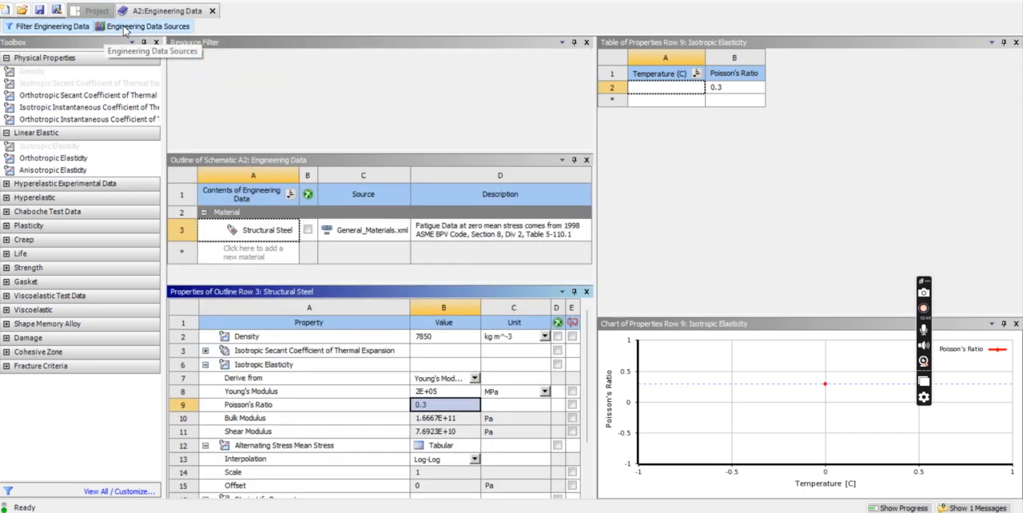
left_click(229, 111)
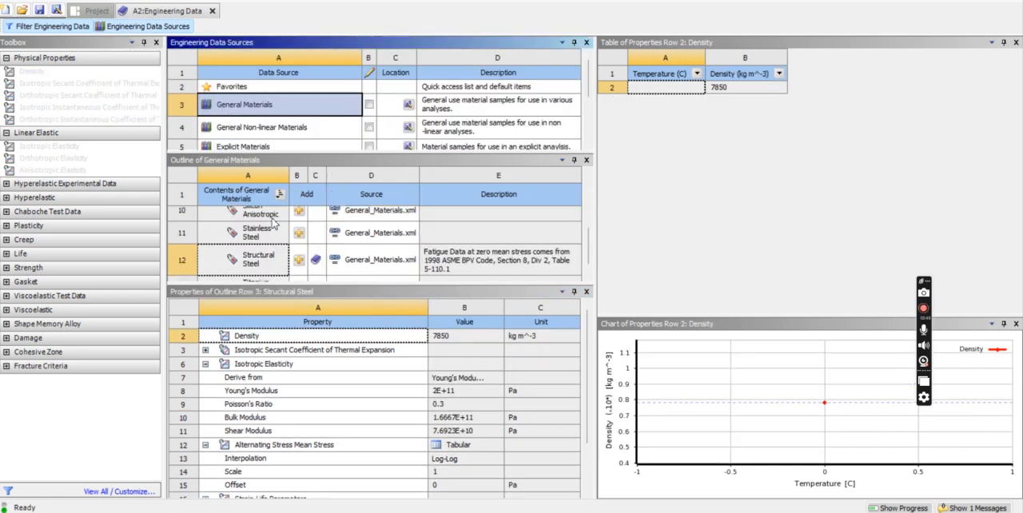
scroll(275, 231, "up", 5)
scroll(278, 253, "down", 5)
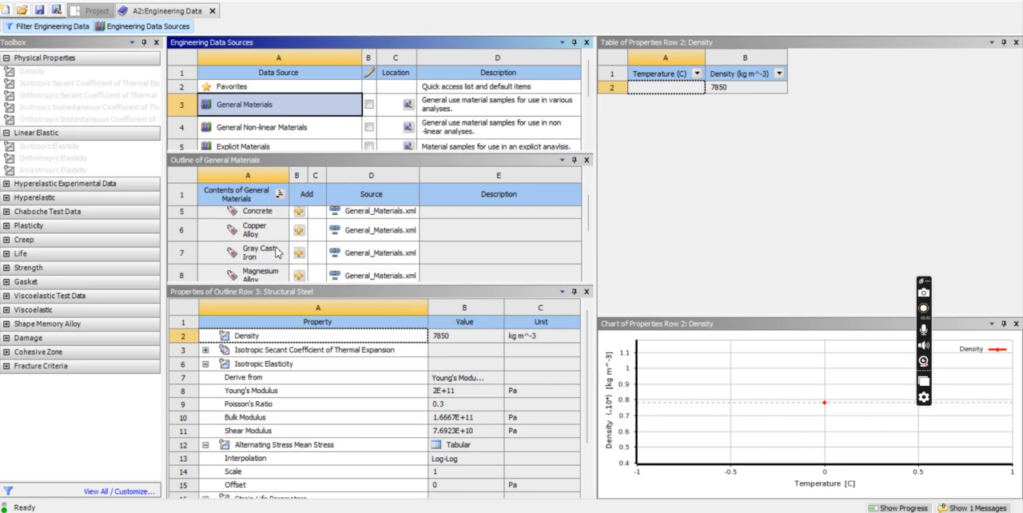
scroll(279, 252, "down", 2)
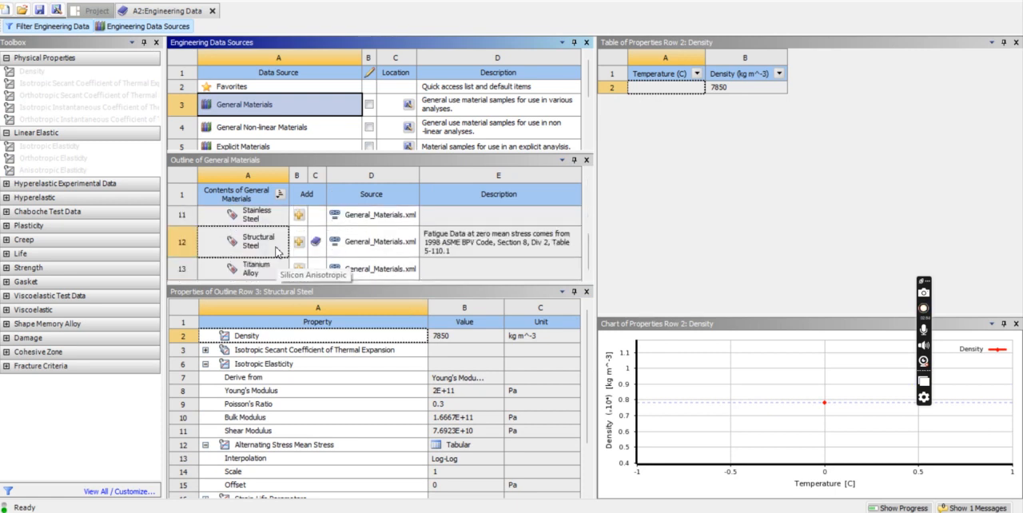
scroll(278, 252, "up", 3)
scroll(278, 252, "down", 2)
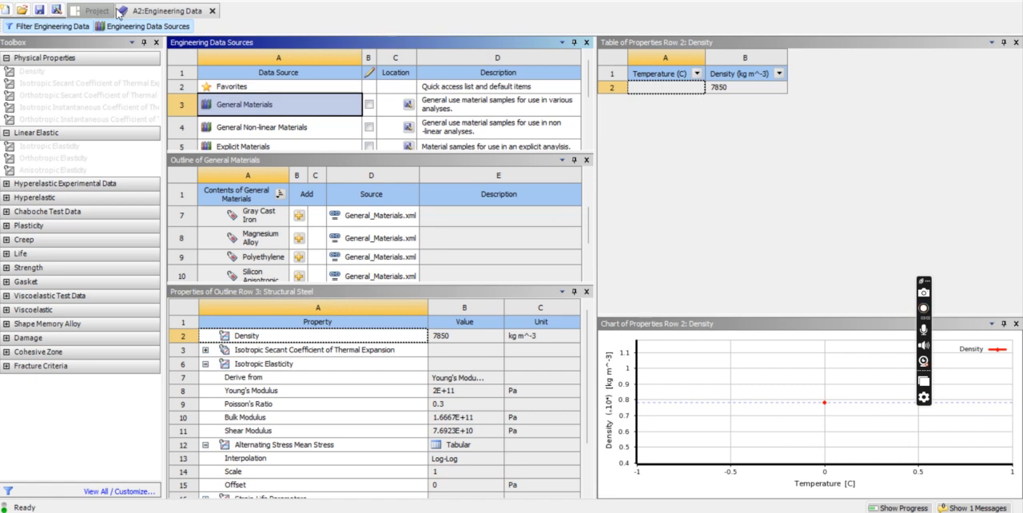
left_click(128, 26)
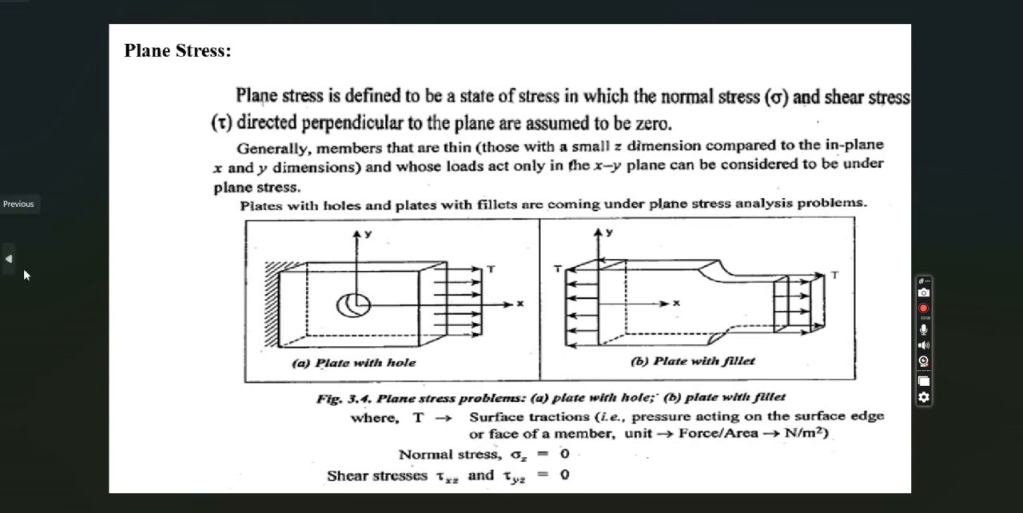
Go back to the rectangular plate with hole problem slide and compare its Young's modulus with the Structural Steel value in Workbench.
left_click(12, 267)
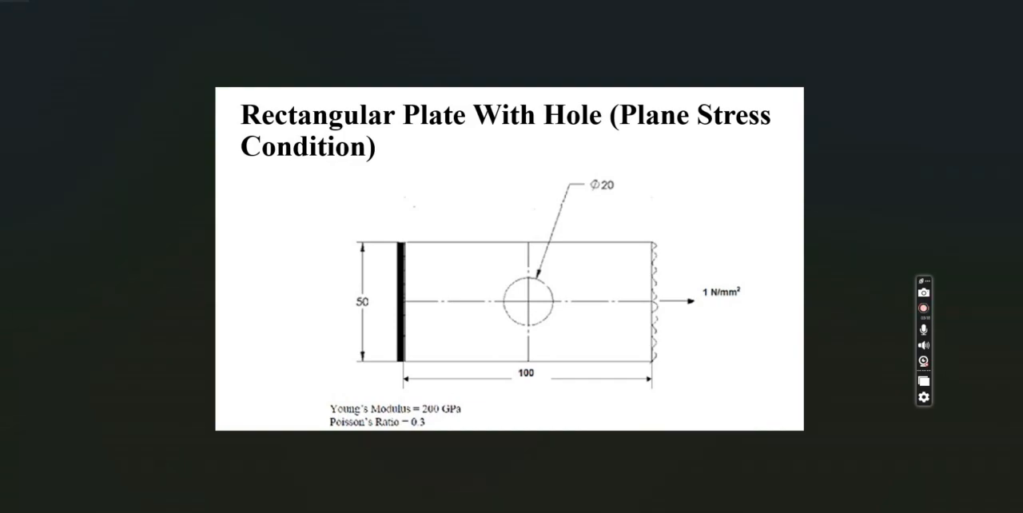
left_click(674, 511)
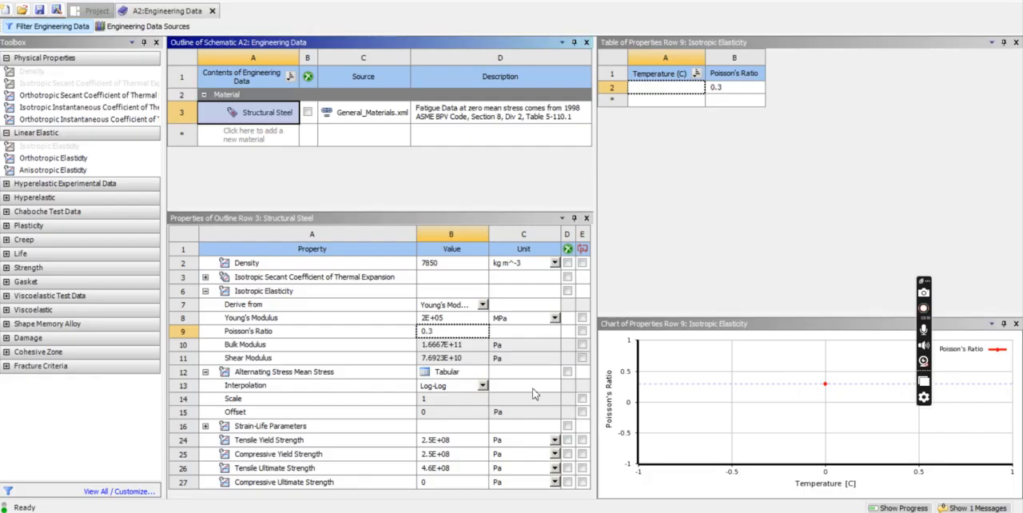
left_click(443, 320)
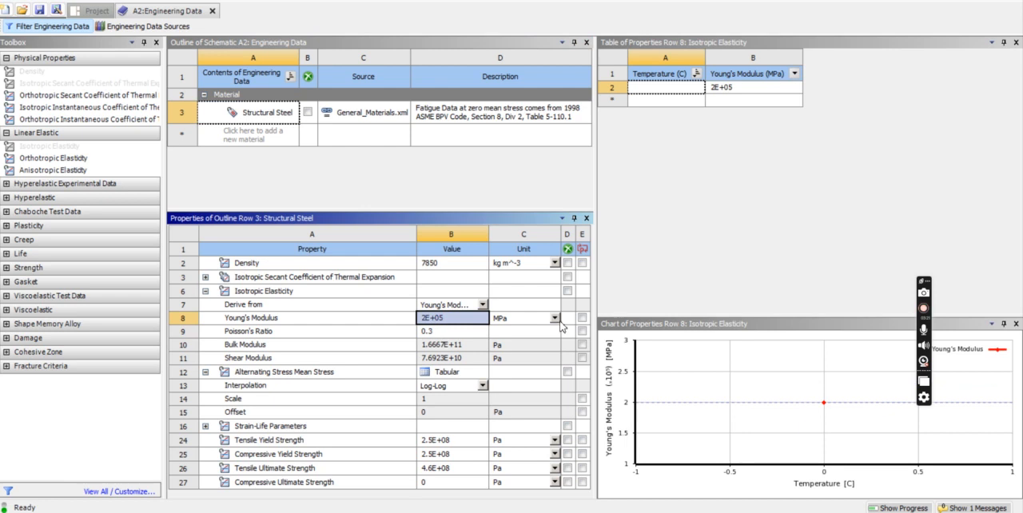
Switch the Young's modulus unit to Pa and back to MPa to compare the two notations.
left_click(555, 318)
left_click(494, 331)
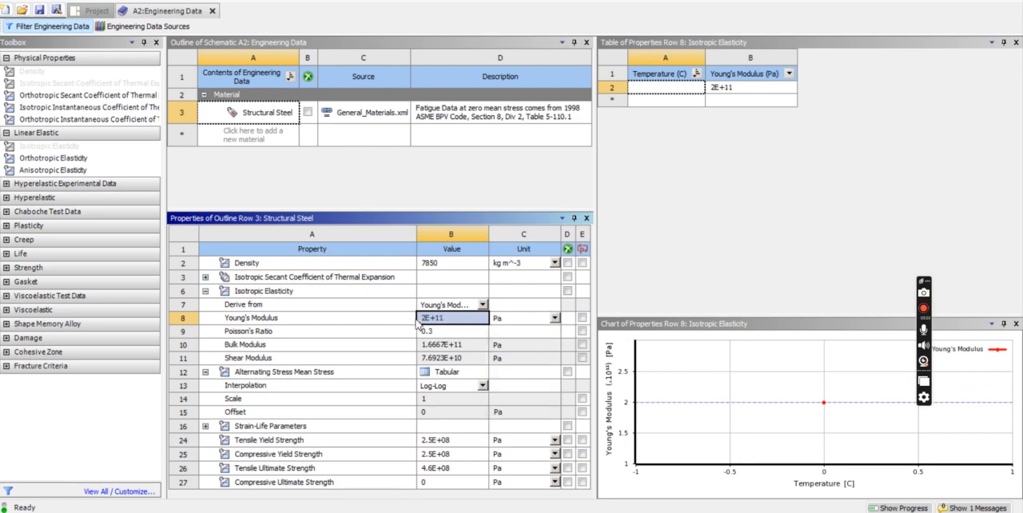
left_click(555, 318)
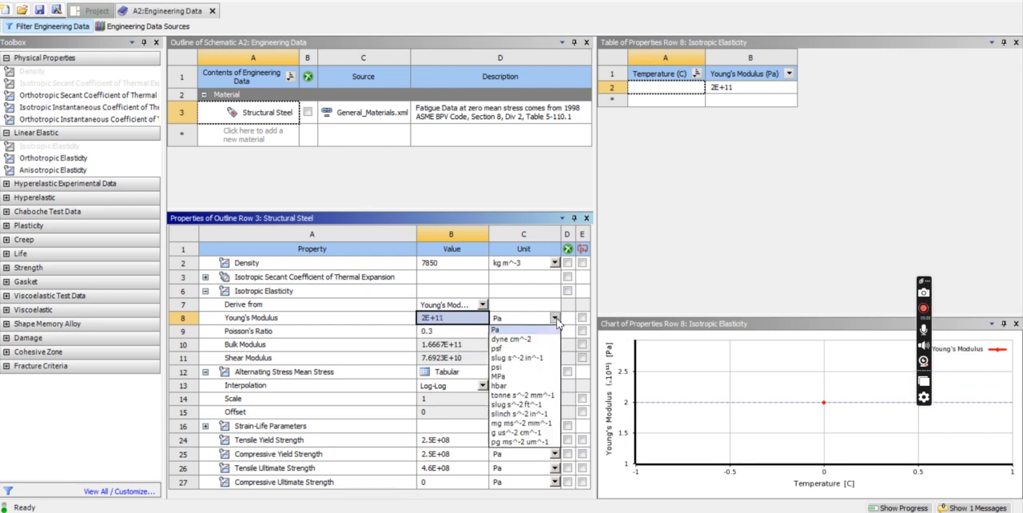
left_click(502, 374)
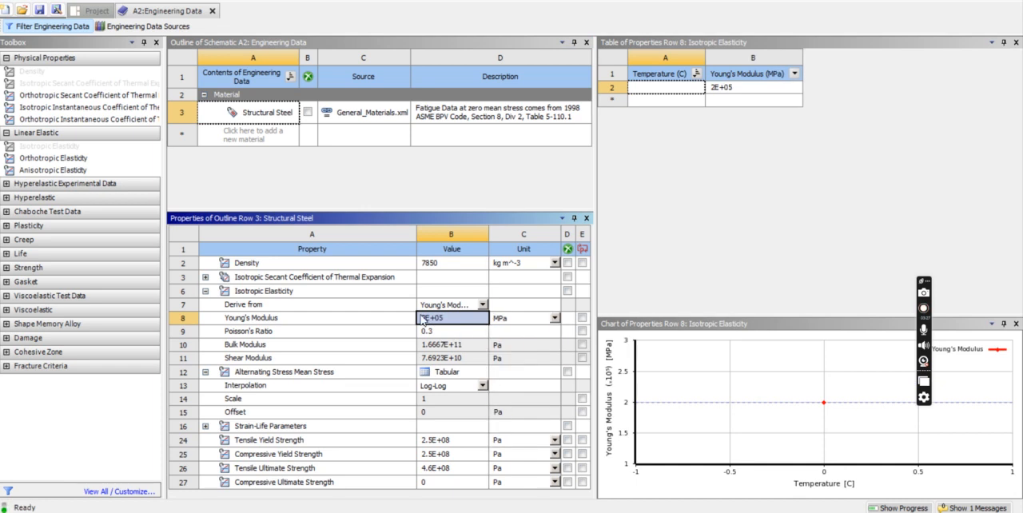
Check Poisson's ratio, return to the project schematic and open the Geometry cell for modeling.
left_click(437, 332)
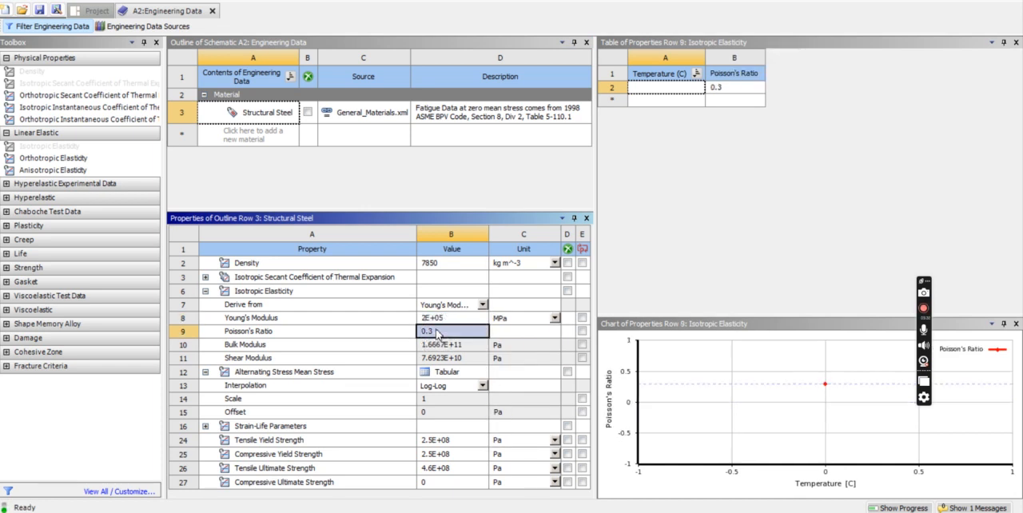
left_click(89, 12)
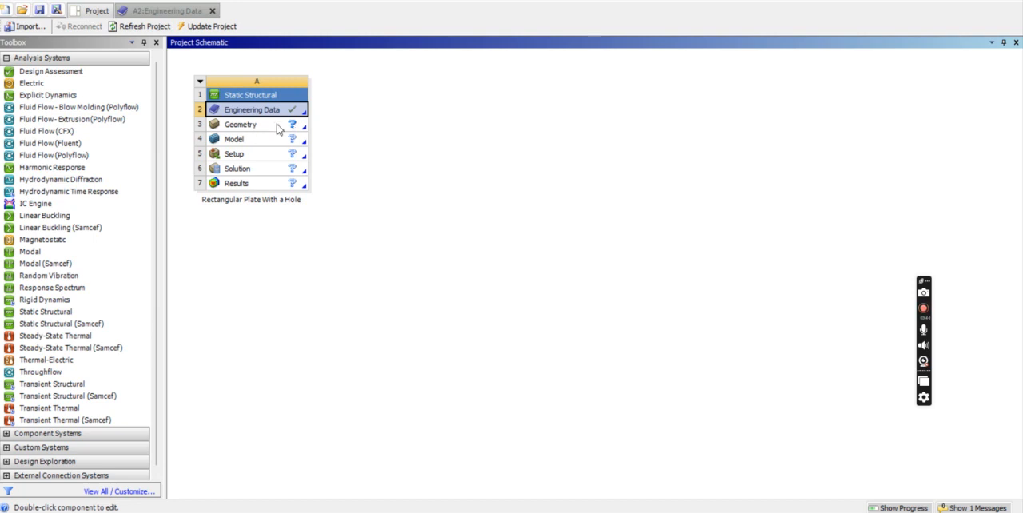
double_click(253, 128)
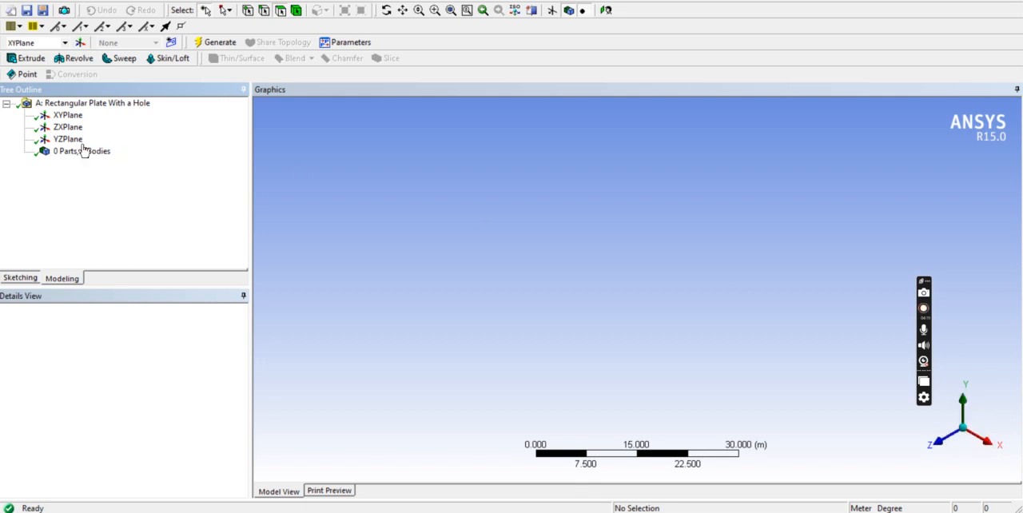
Orient the view normal to the XY plane and set the length unit to millimetres.
left_click(70, 116)
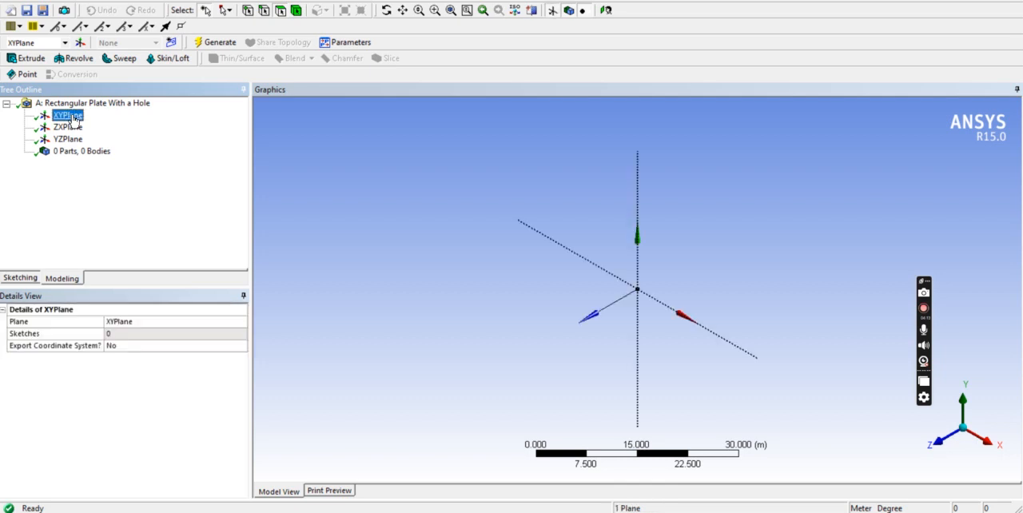
left_click(606, 10)
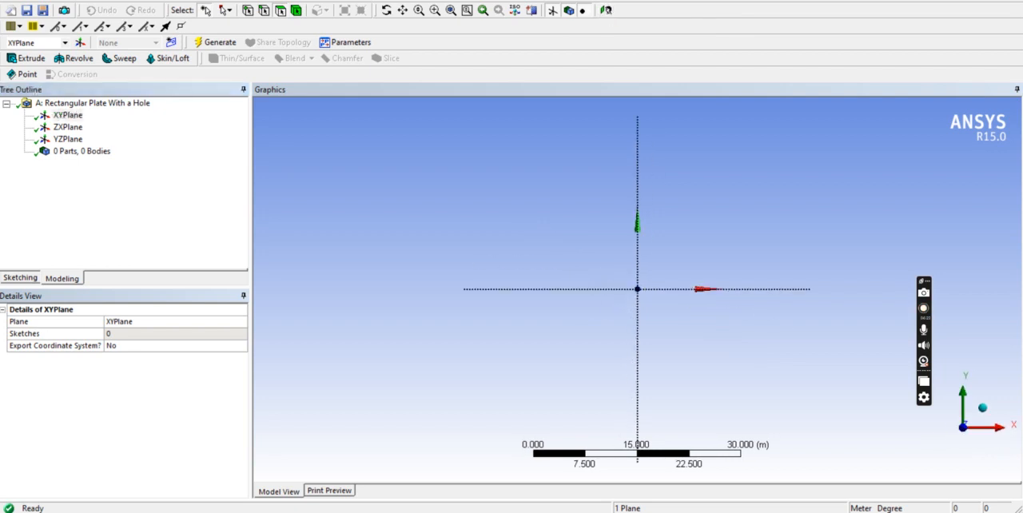
left_click(129, 1)
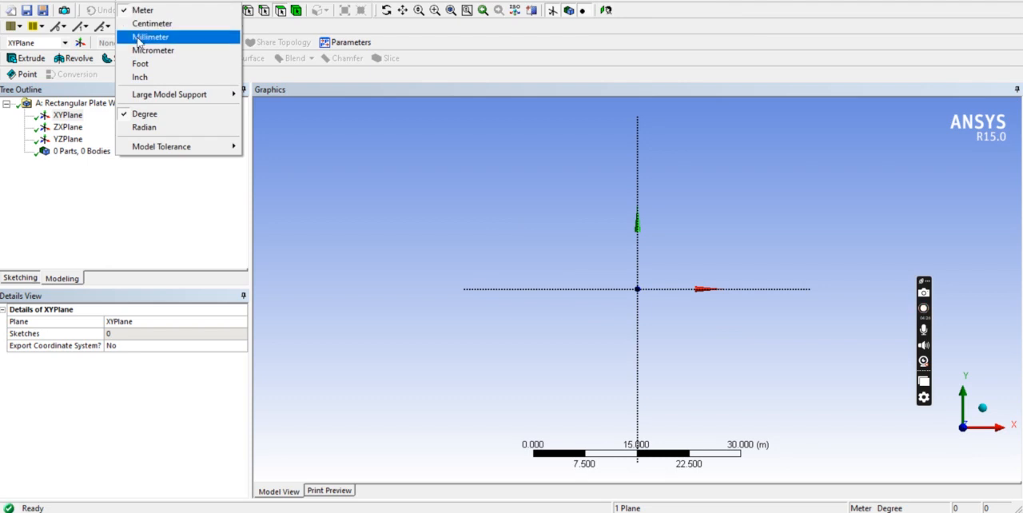
left_click(139, 40)
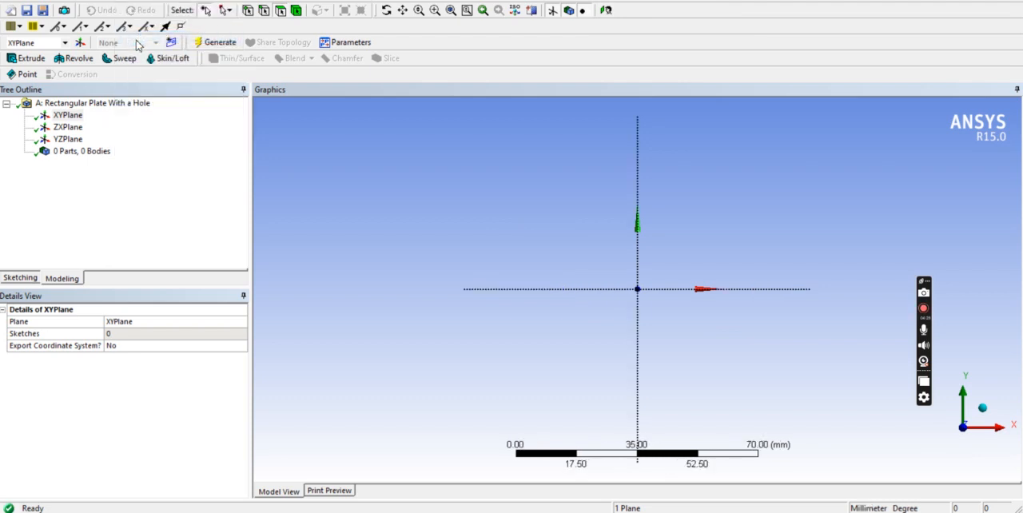
Sketch a rectangle about 79 mm by 39 mm on the XY plane with its first corner at the origin.
left_click(24, 280)
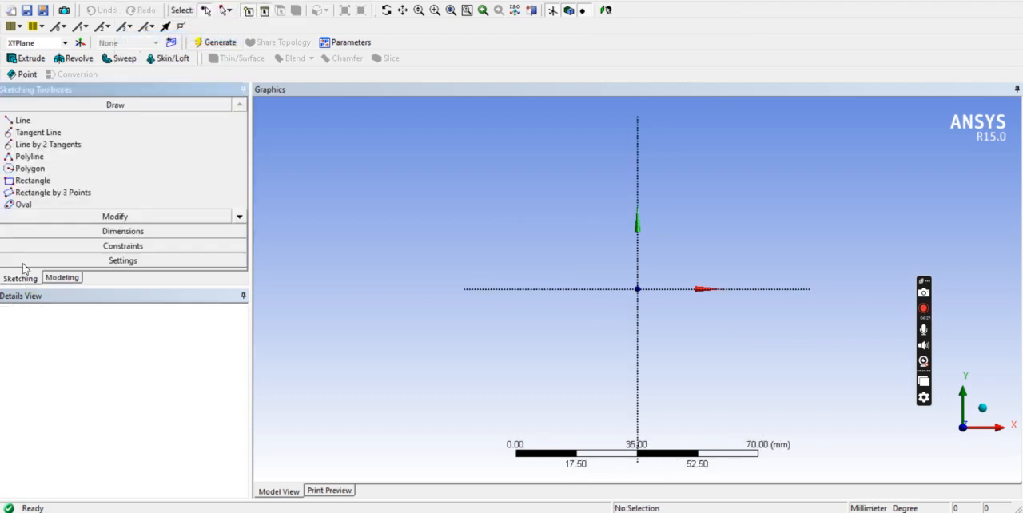
left_click(36, 181)
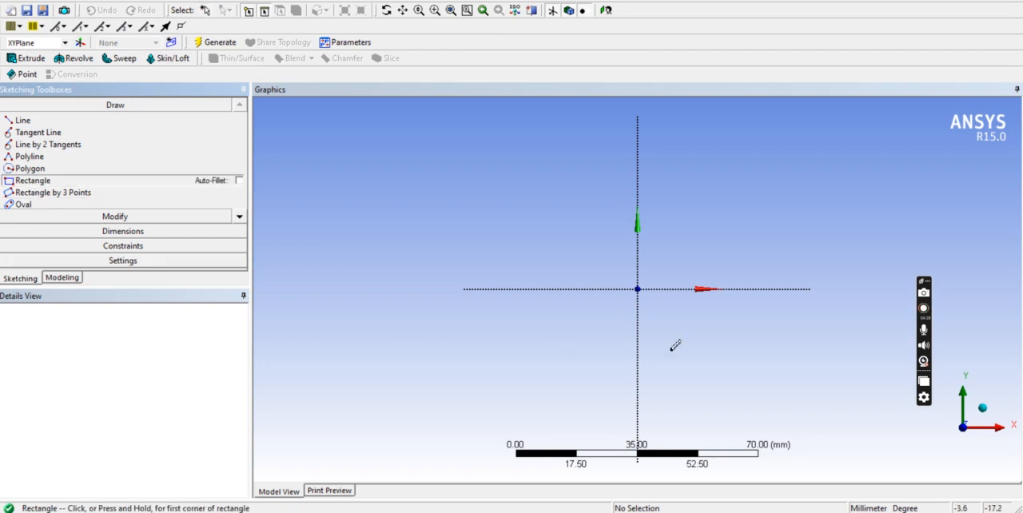
left_click(638, 289)
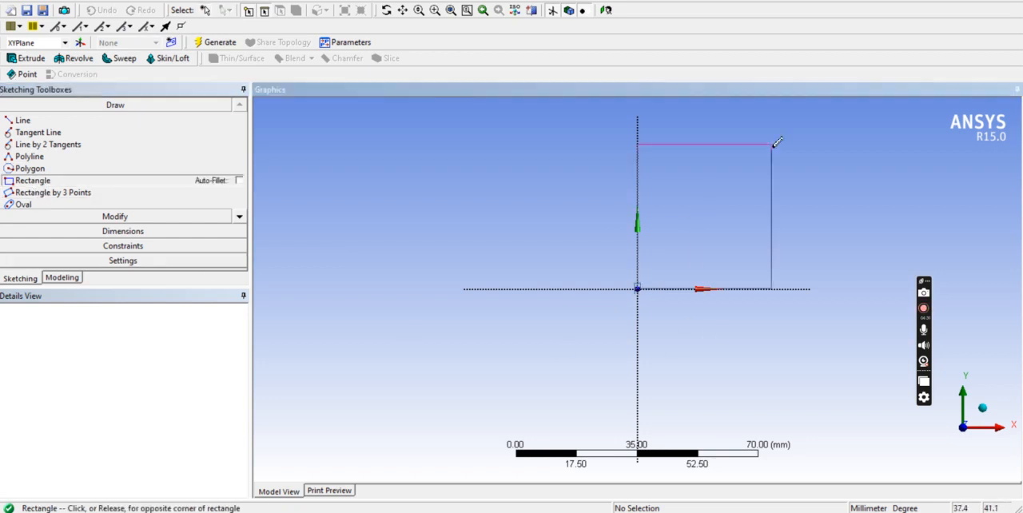
left_click(911, 154)
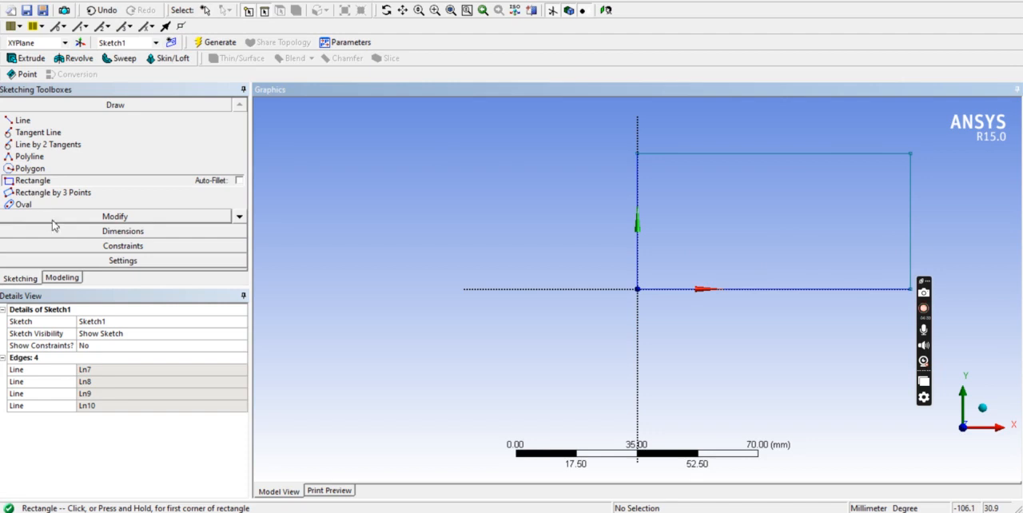
Add general dimensions to the rectangle's upper horizontal edge and its vertical edge opposite the Y axis.
left_click(77, 231)
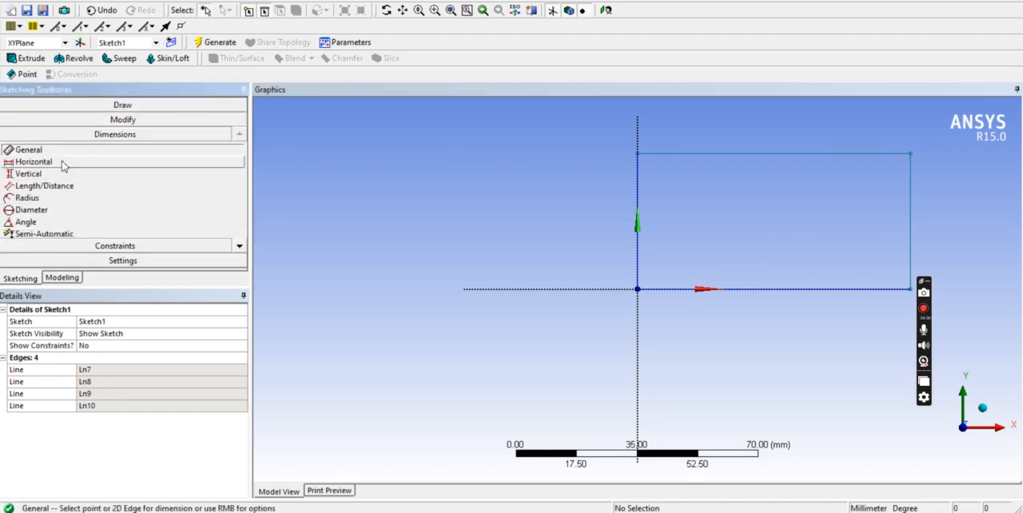
left_click(826, 154)
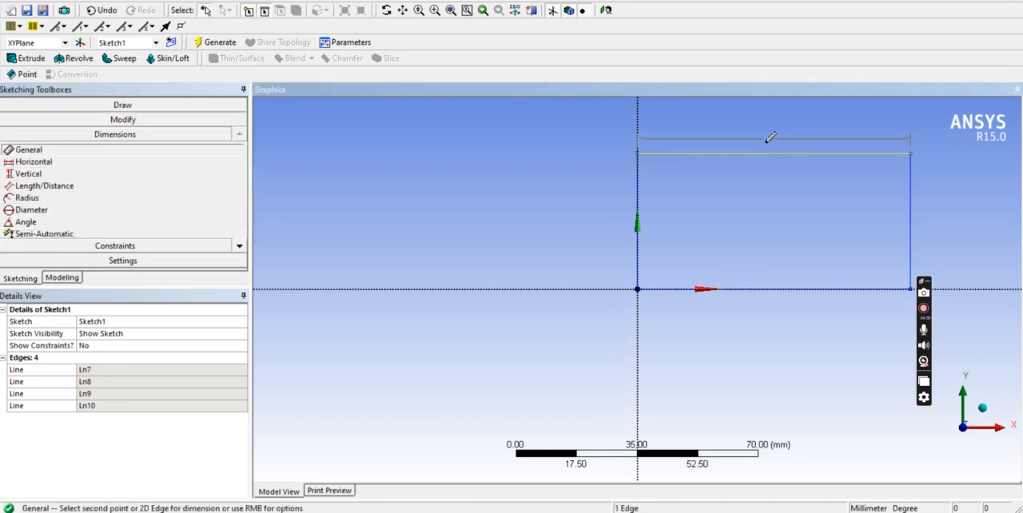
left_click(769, 137)
left_click(911, 234)
left_click(937, 226)
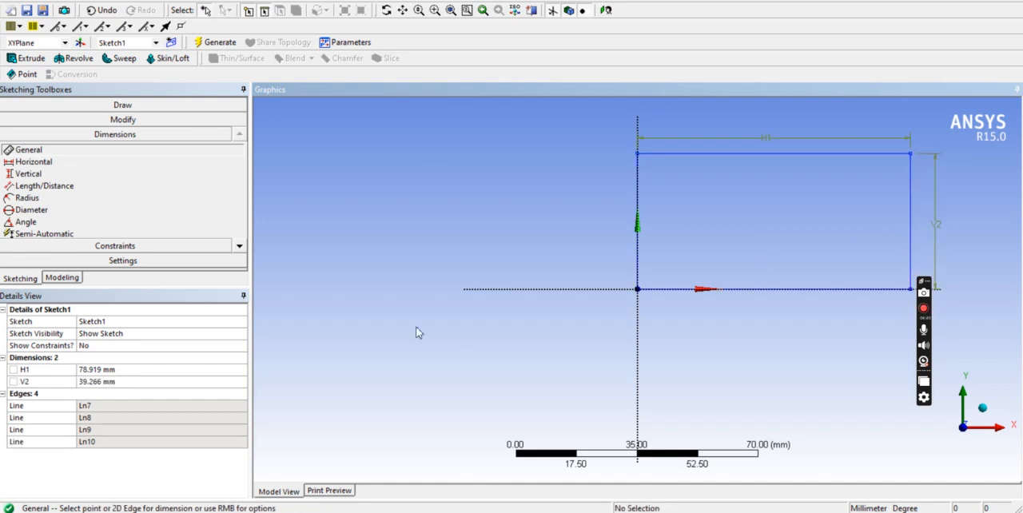
Set the rectangle's horizontal dimension to 100 mm and its vertical dimension to 50 mm.
left_click(100, 371)
type("100")
key("Return")
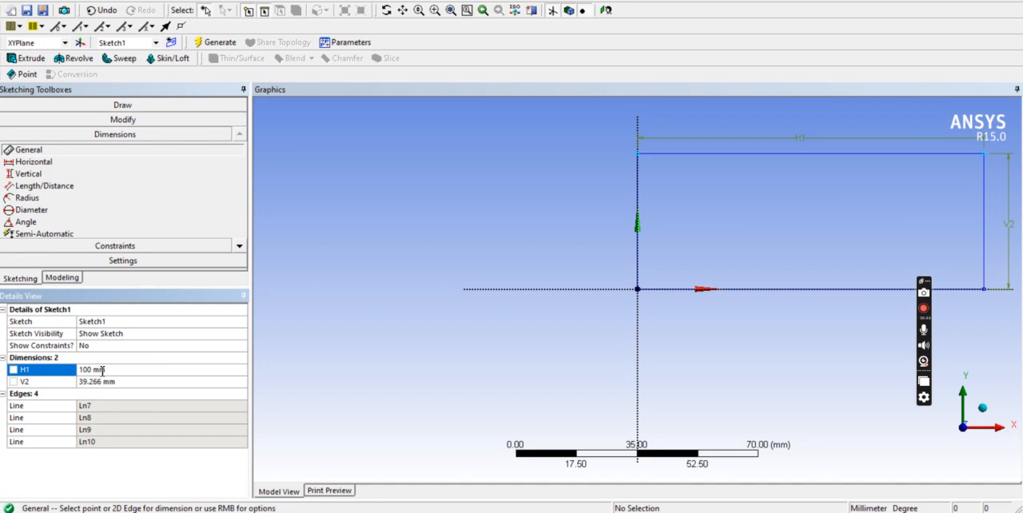
left_click(95, 382)
type("50")
key("Return")
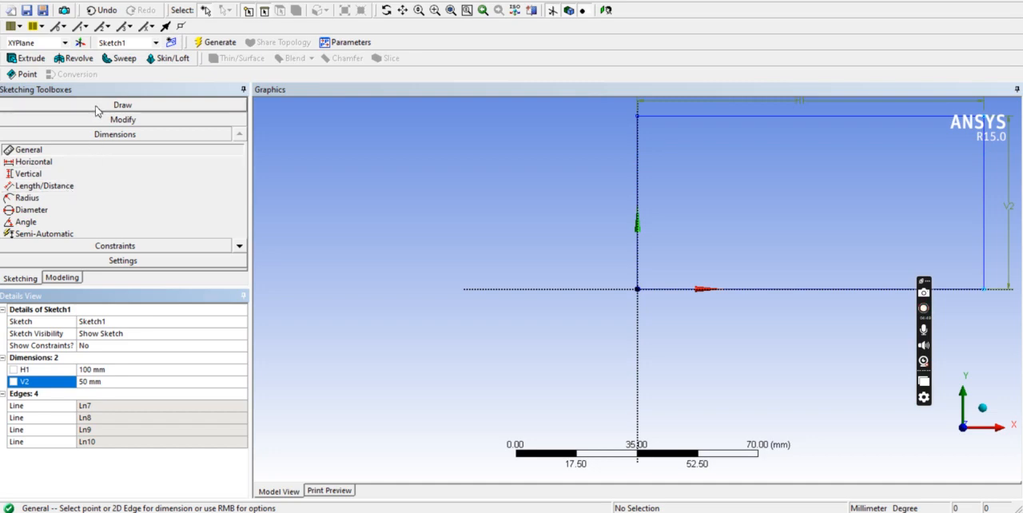
Check the reference drawing and sketch a circle about 35 mm in diameter near the middle of the rectangle.
left_click(601, 512)
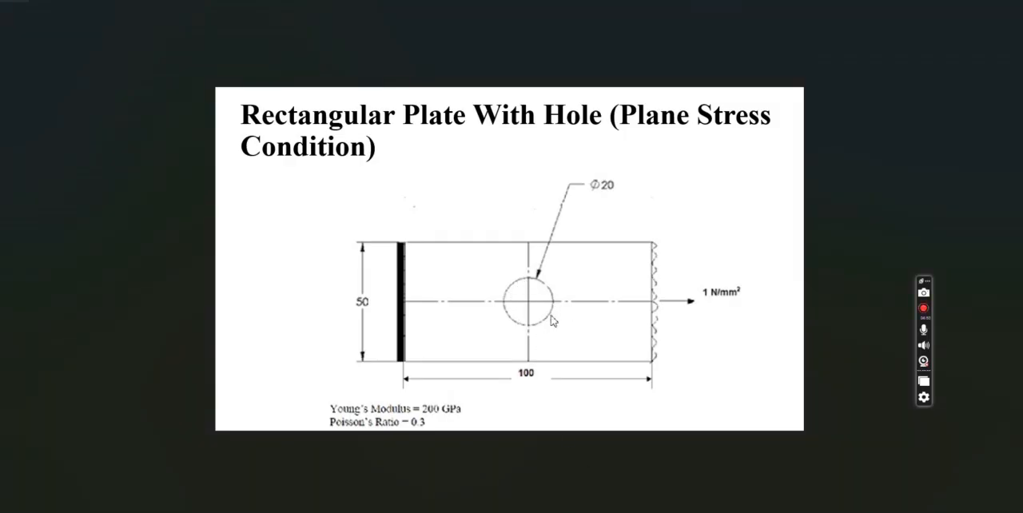
left_click(685, 510)
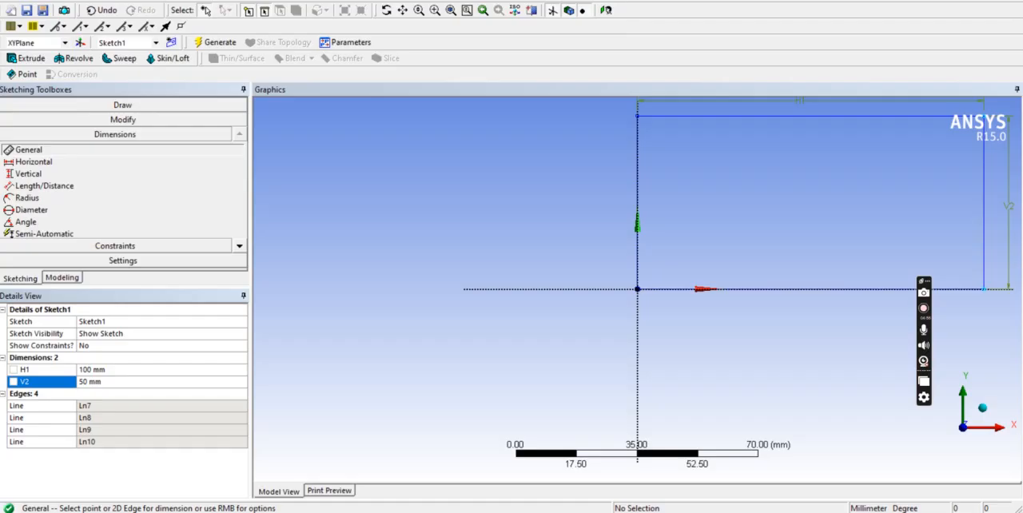
left_click(131, 107)
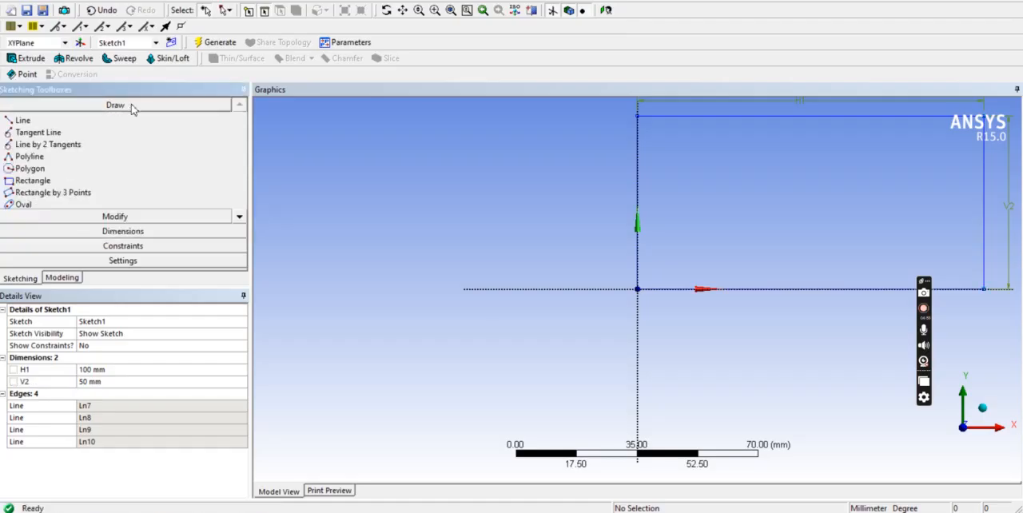
left_click(240, 217)
left_click(240, 216)
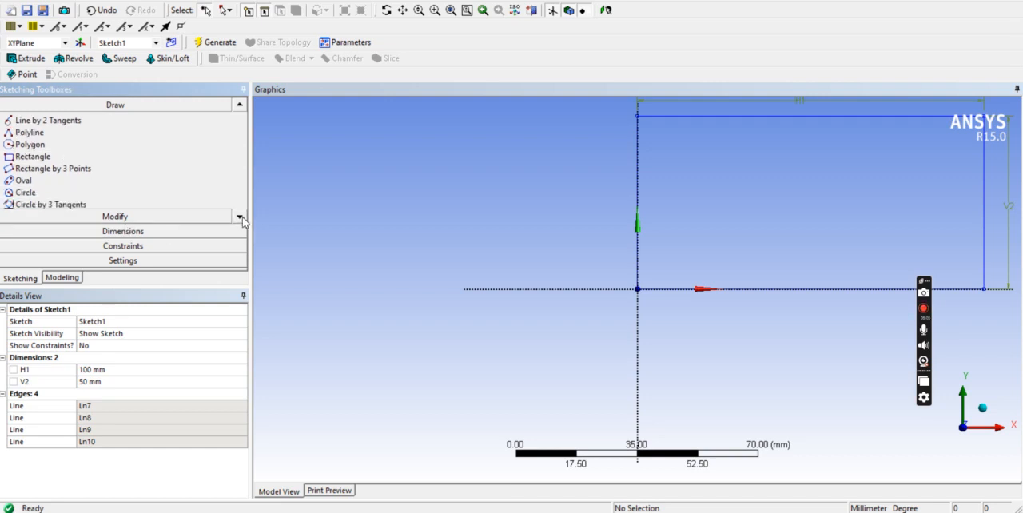
left_click(47, 192)
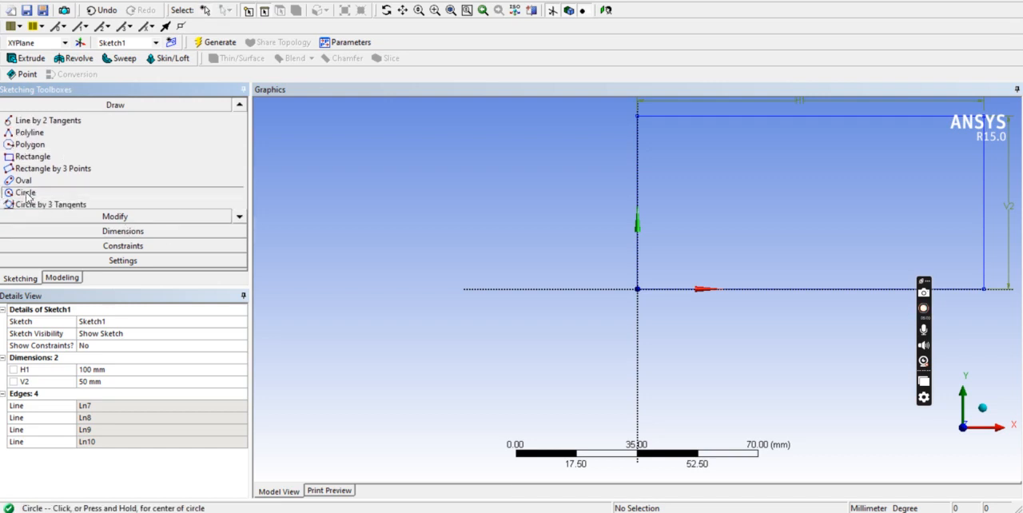
left_click(451, 10)
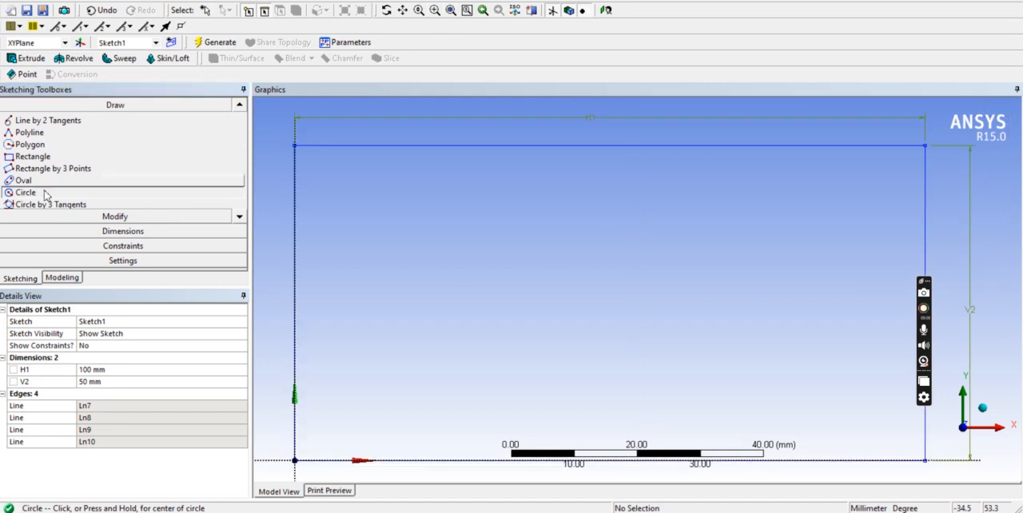
left_click(604, 304)
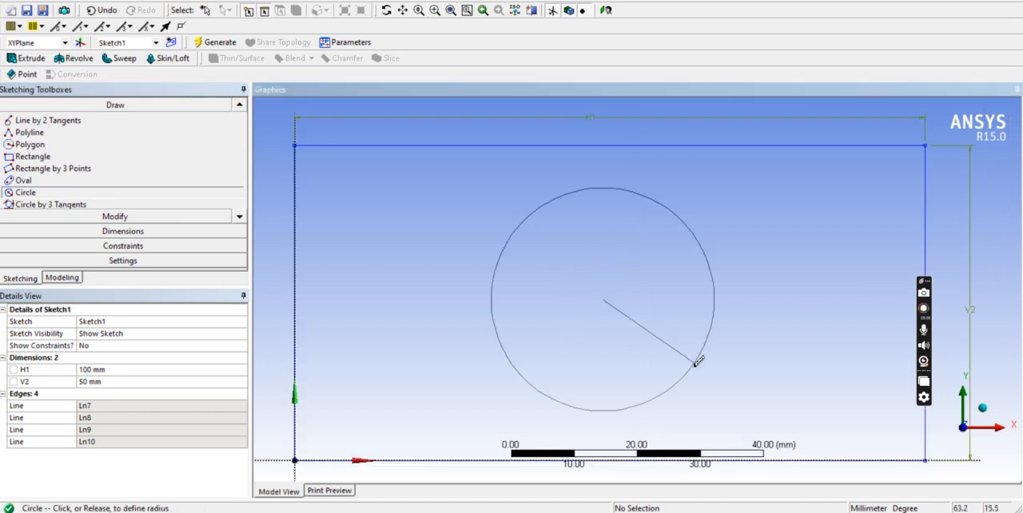
left_click(697, 359)
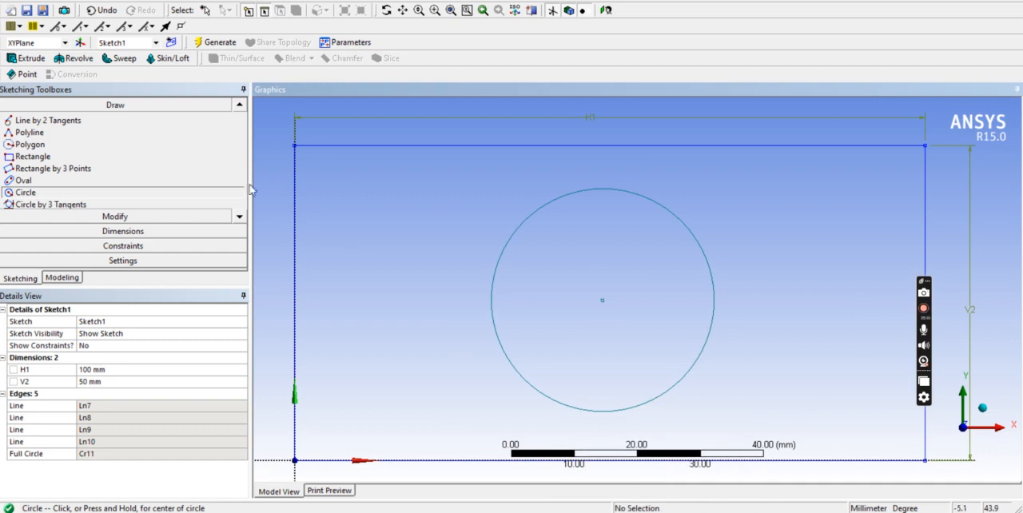
Add a general dimension to the circle and set its diameter to 20 mm.
left_click(164, 236)
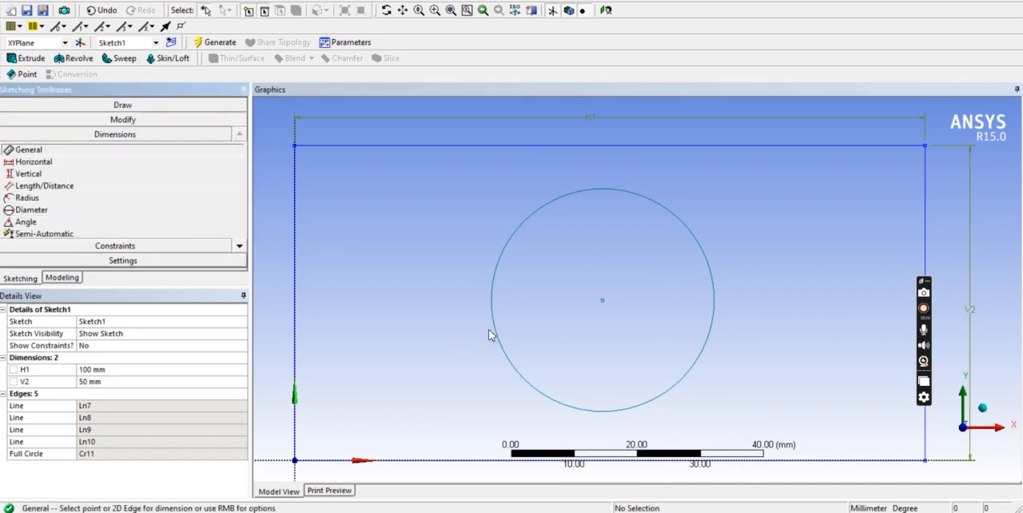
left_click(702, 364)
left_click(767, 358)
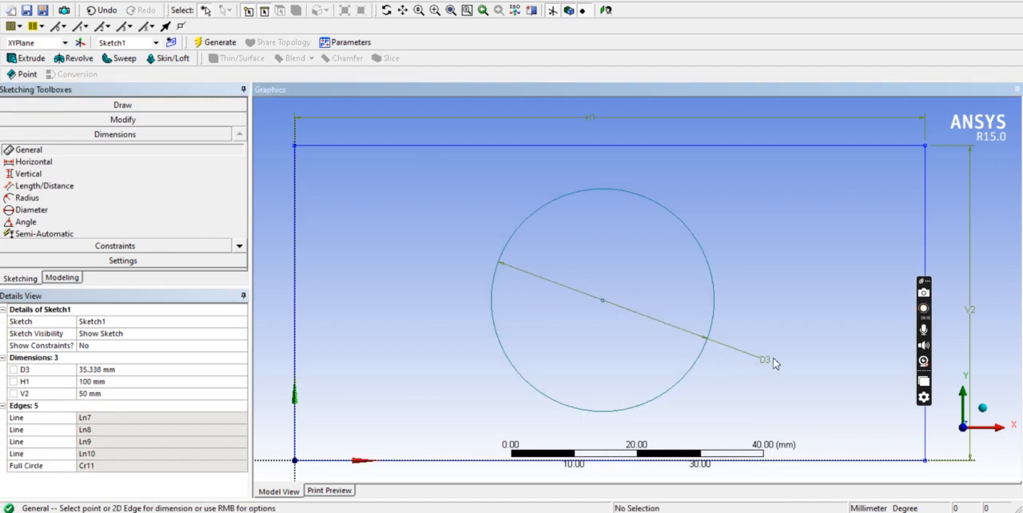
left_click(101, 371)
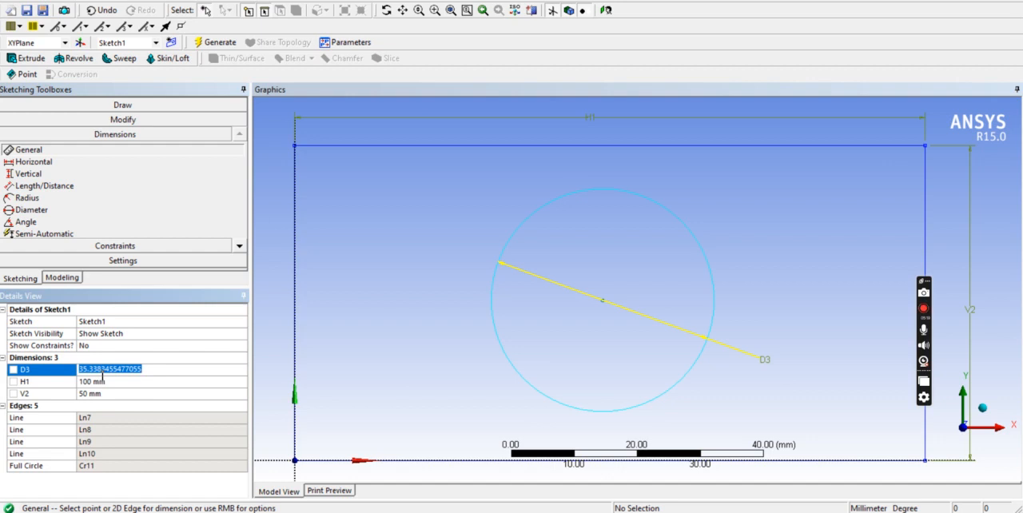
type("20")
key("Return")
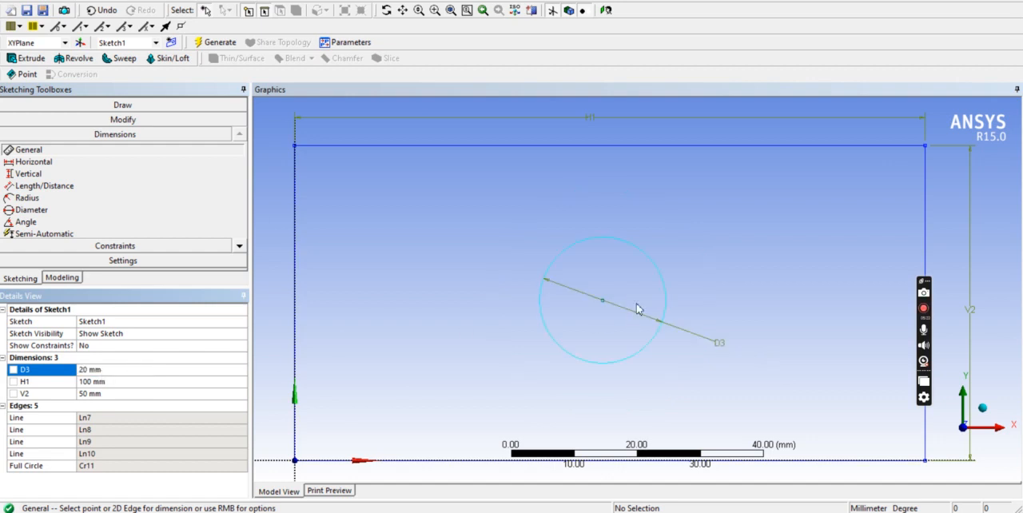
Dimension the distance from the Y axis to the circle's center and set it to 50 mm.
left_click(44, 154)
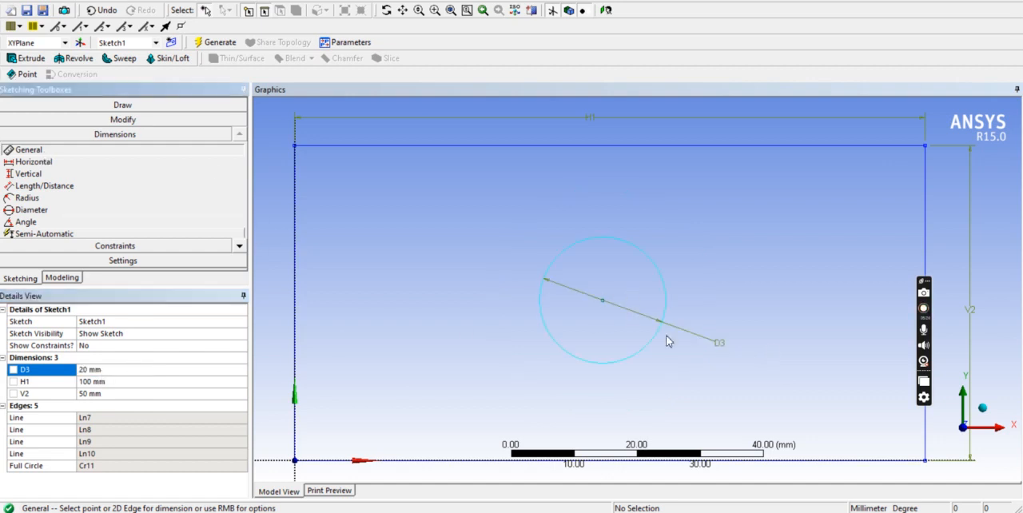
left_click(604, 302)
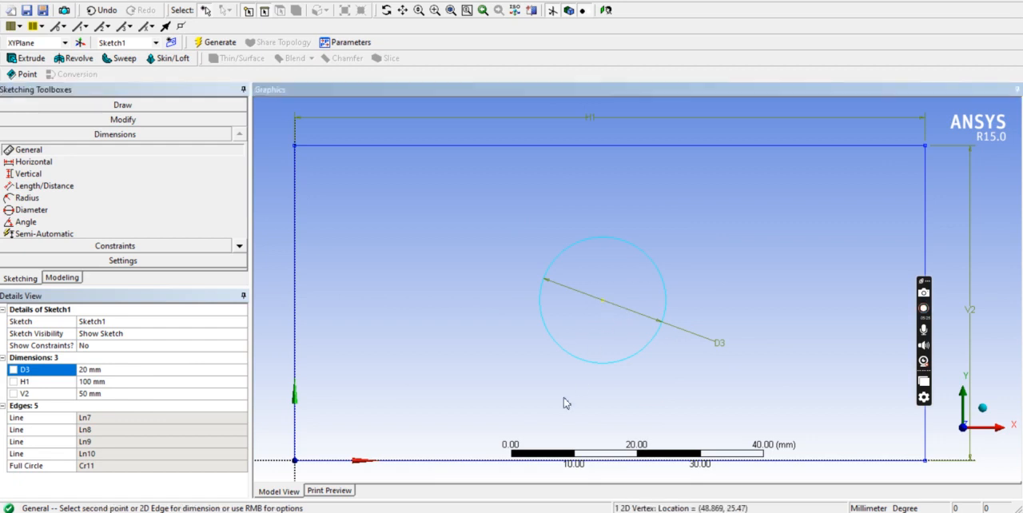
left_click(295, 424)
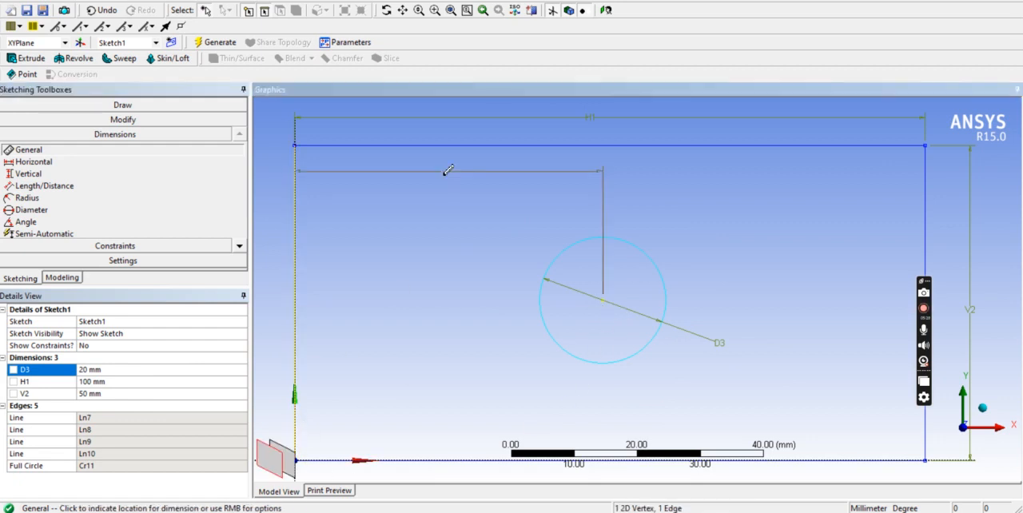
left_click(430, 138)
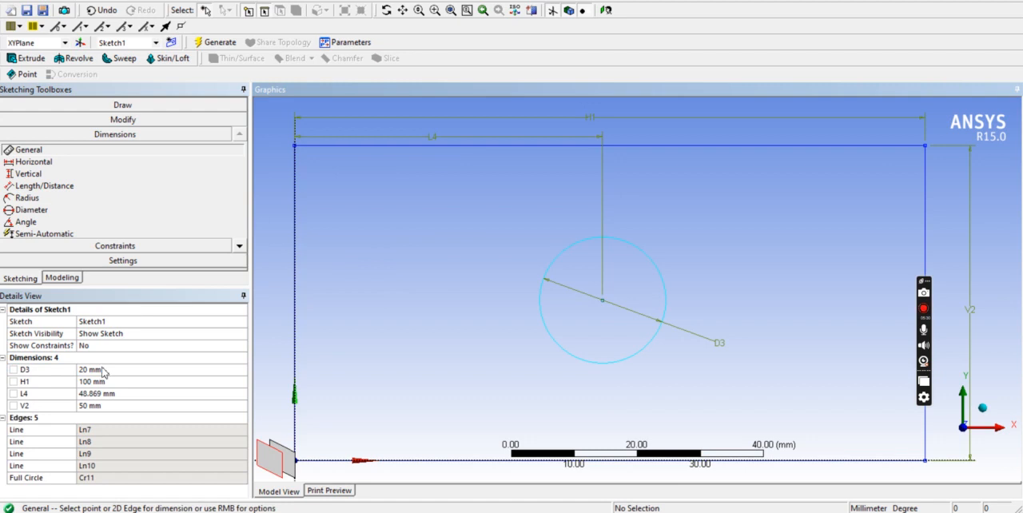
left_click(105, 396)
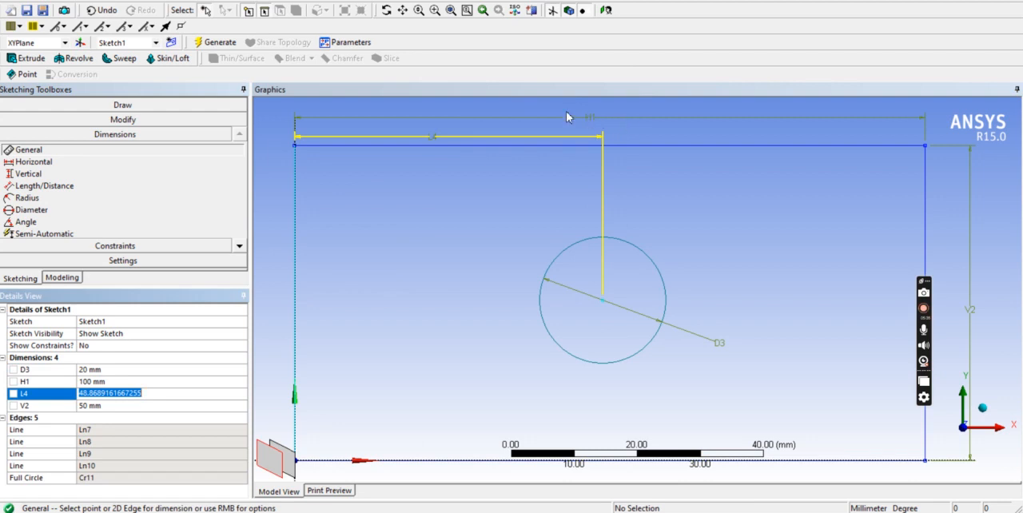
type("50")
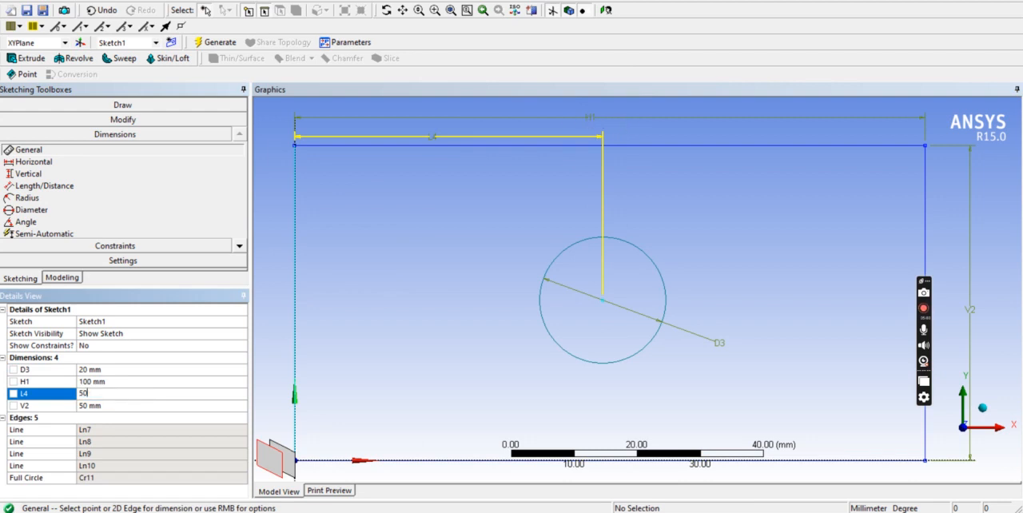
key("Return")
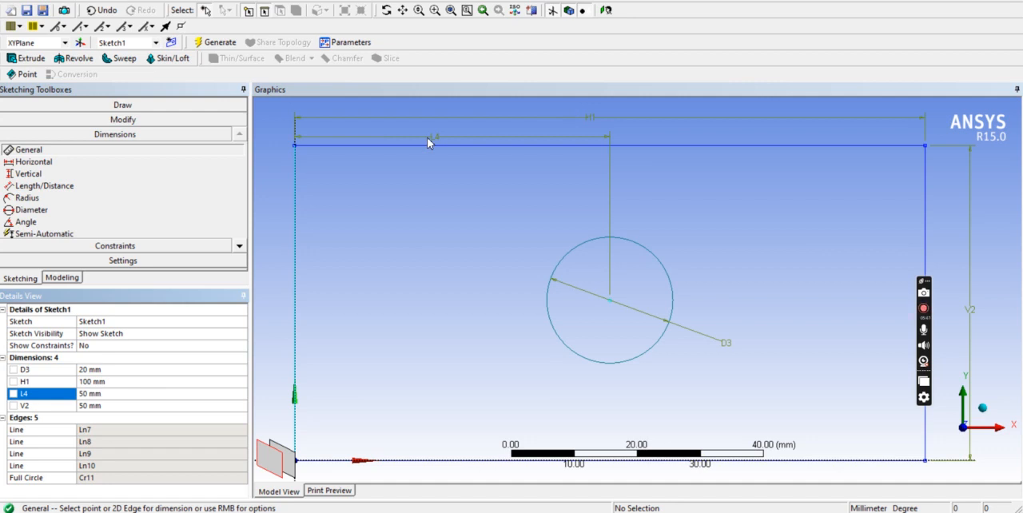
Dimension the distance from the X axis to the circle's center and set it to 25 mm.
left_click(29, 152)
left_click(610, 304)
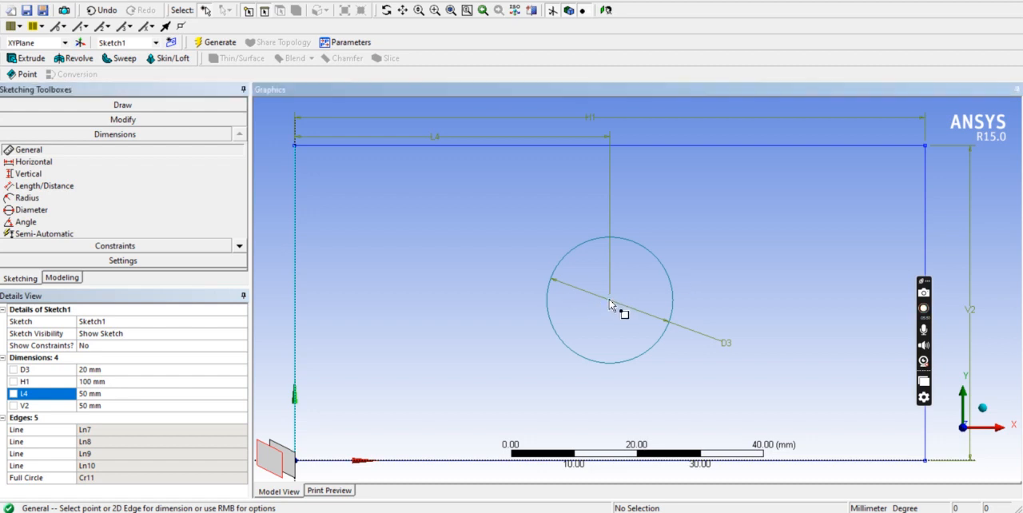
left_click(360, 461)
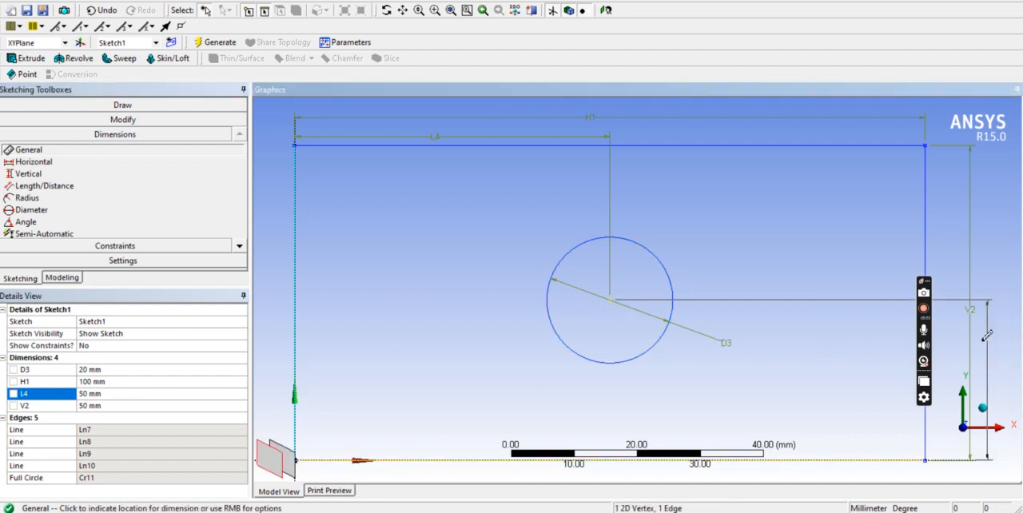
left_click(946, 361)
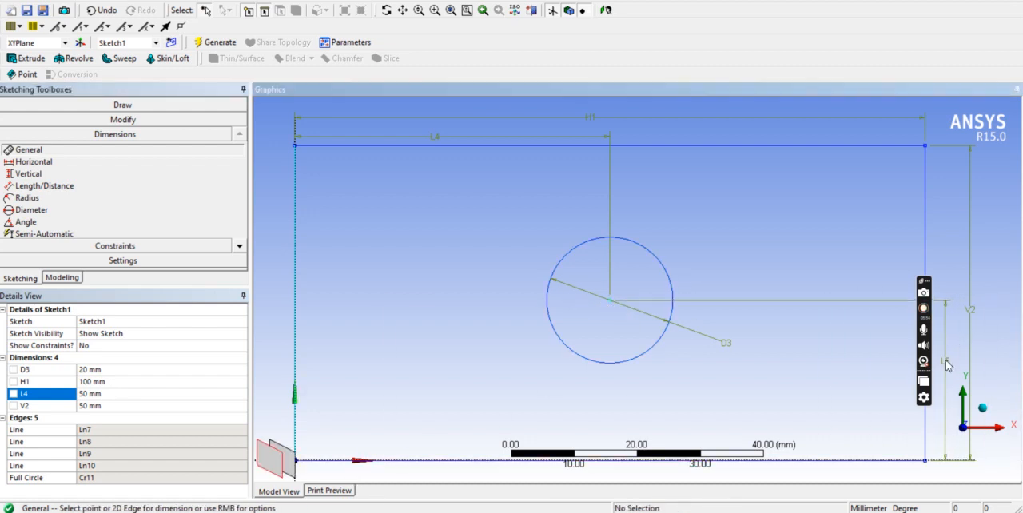
left_click(120, 406)
type("25")
key("Return")
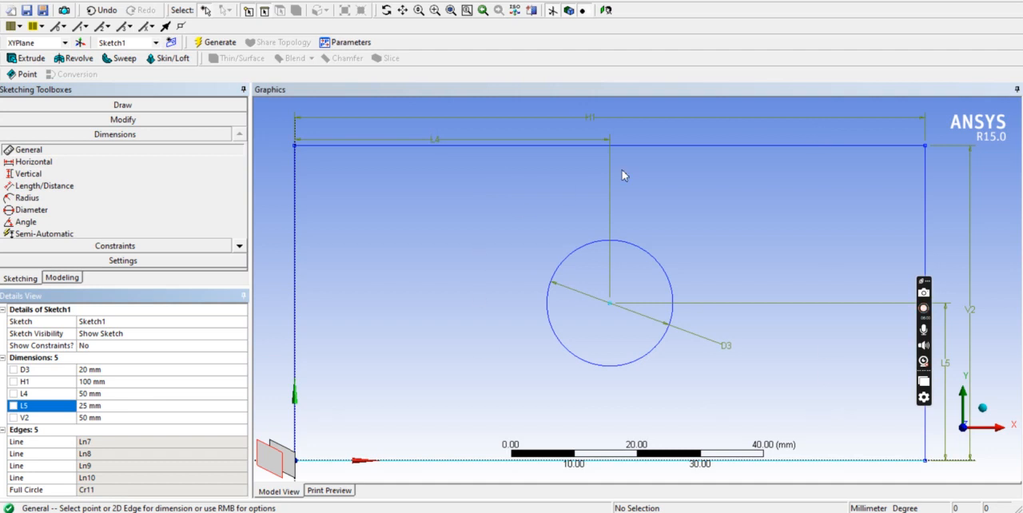
Extrude Sketch1 as added material in the normal direction with a fixed depth of 0.5 mm and generate the plate body.
left_click(61, 278)
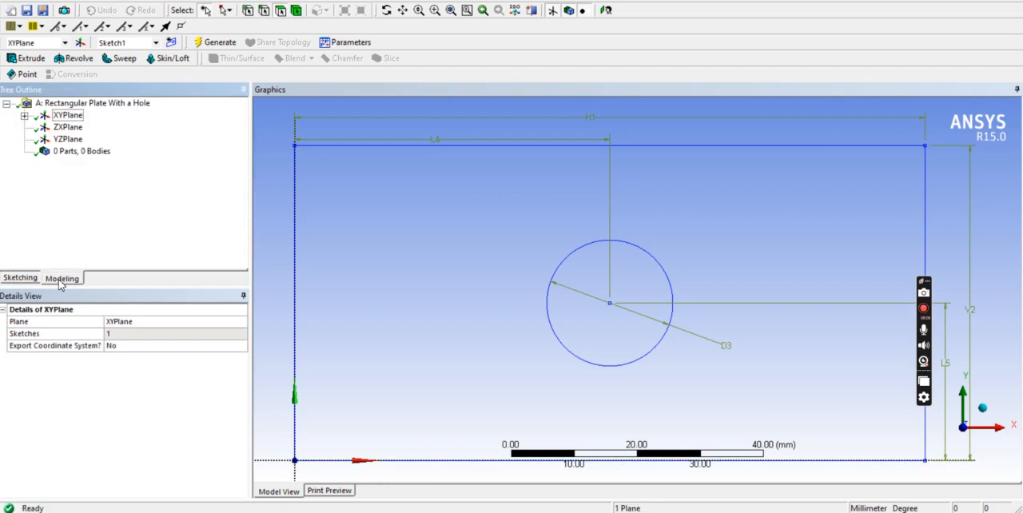
left_click(24, 116)
left_click(85, 128)
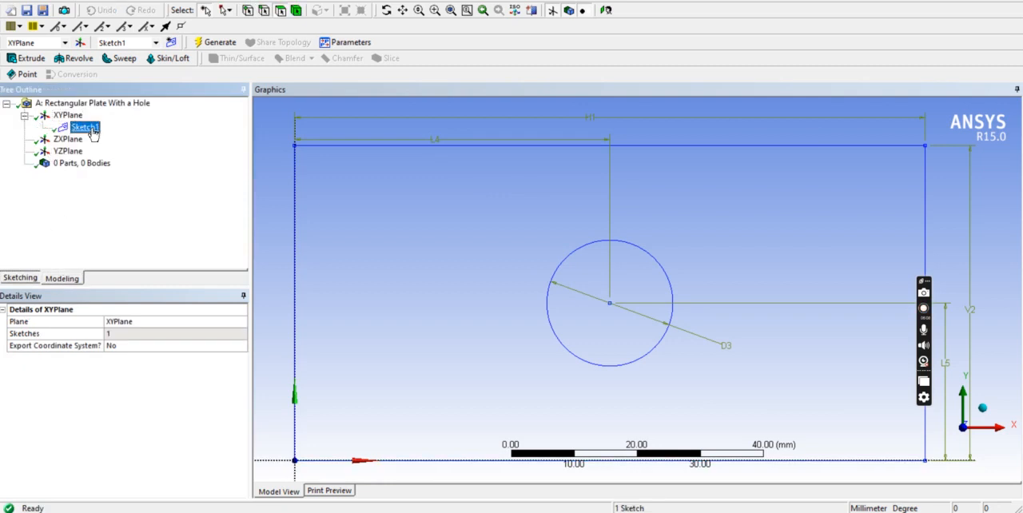
right_click(782, 211)
left_click(799, 269)
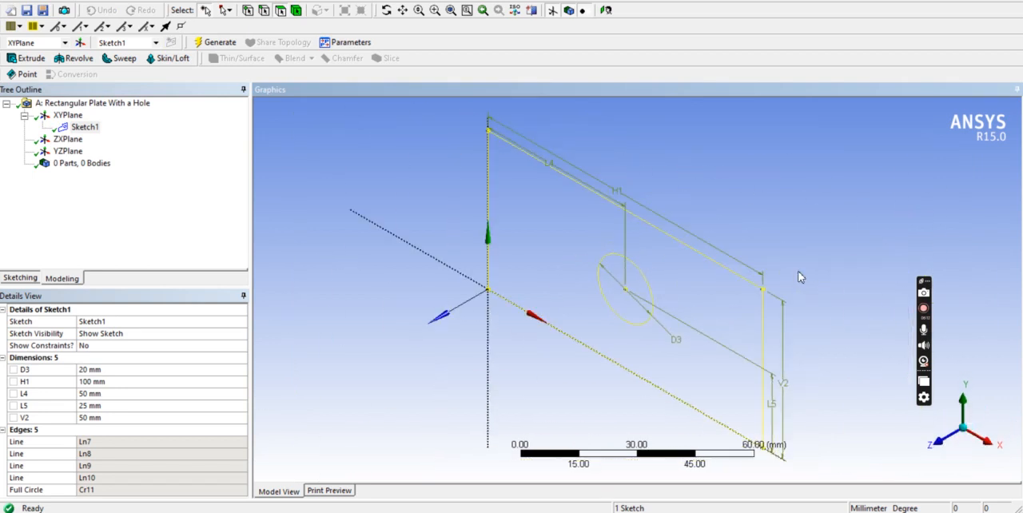
left_click(32, 59)
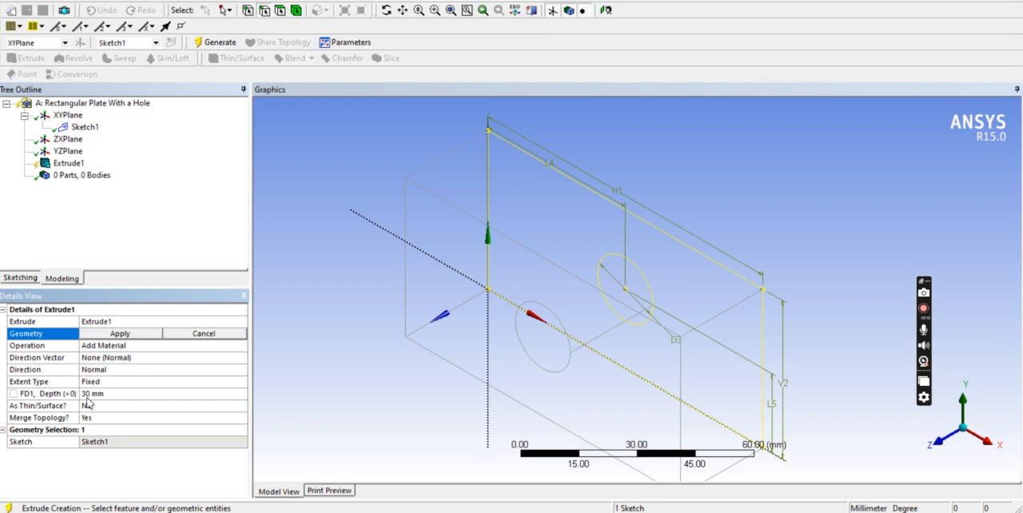
left_click(101, 396)
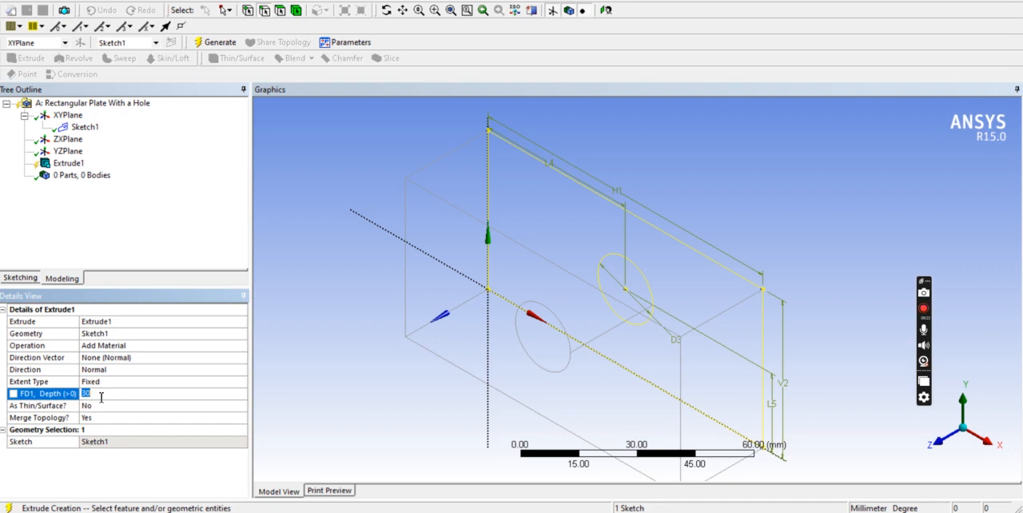
type("0.5")
left_click(98, 334)
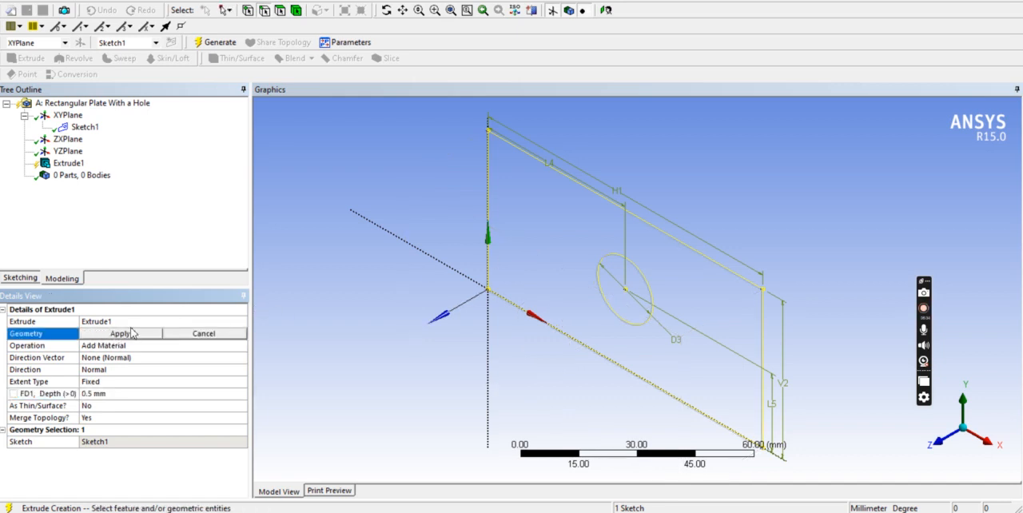
left_click(120, 334)
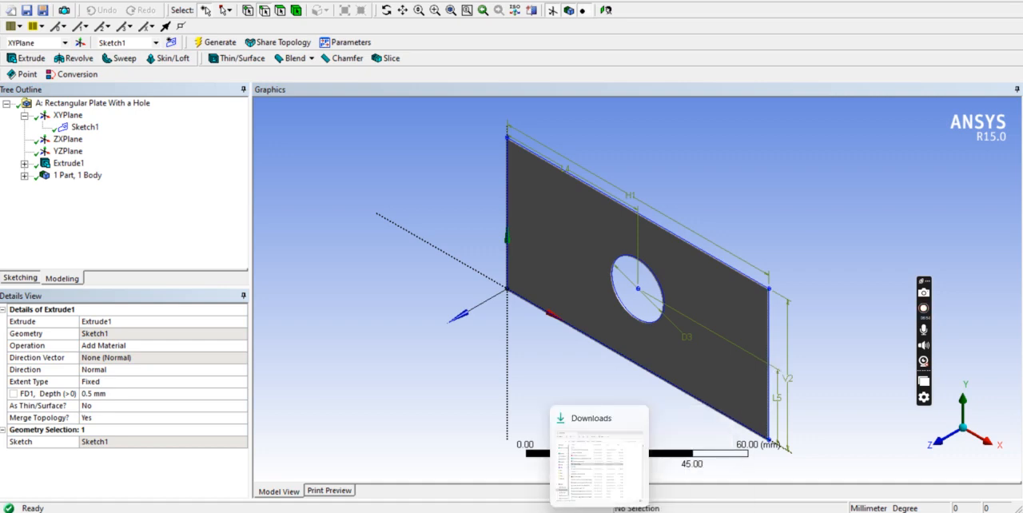
Switch to the Workbench project, open the static structural system's Model in Mechanical and display the solid body's details.
left_click(624, 512)
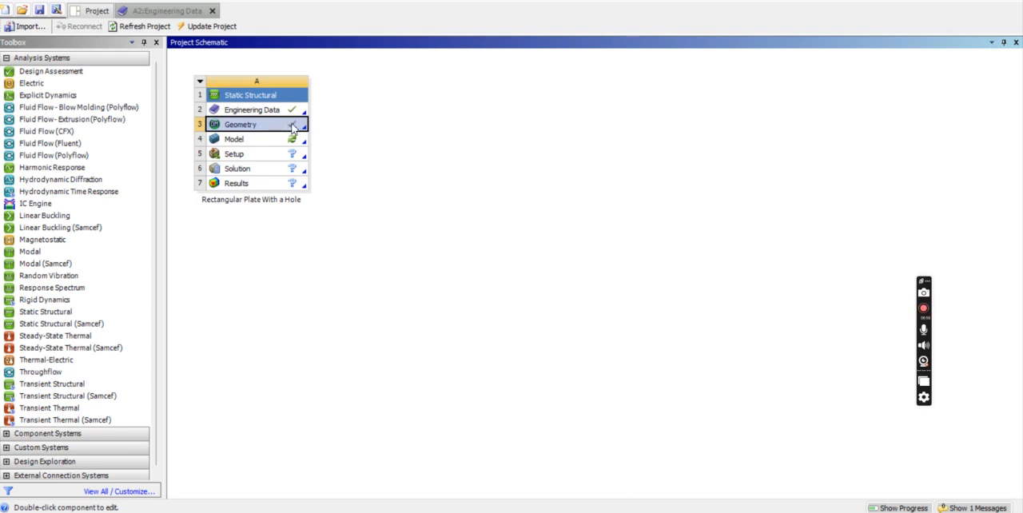
double_click(261, 145)
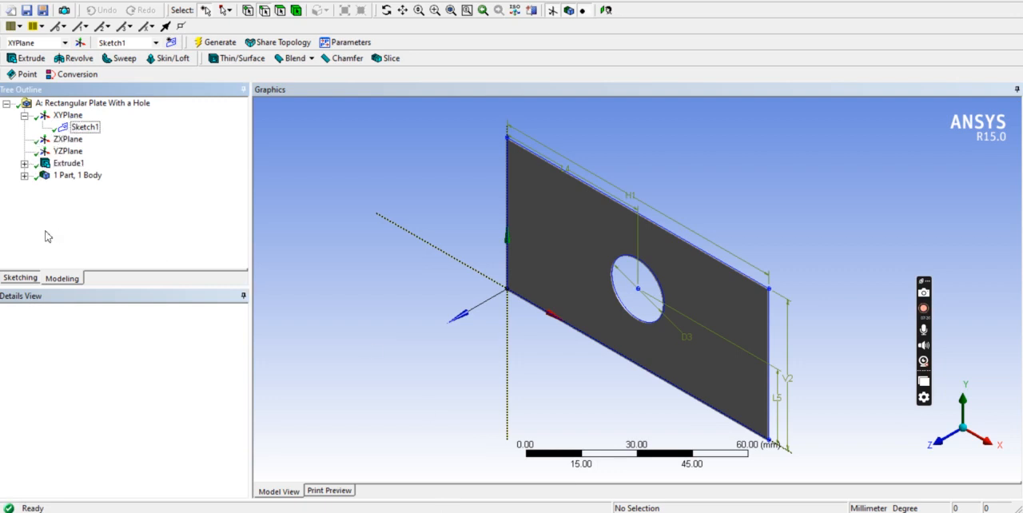
mouse_move(752, 512)
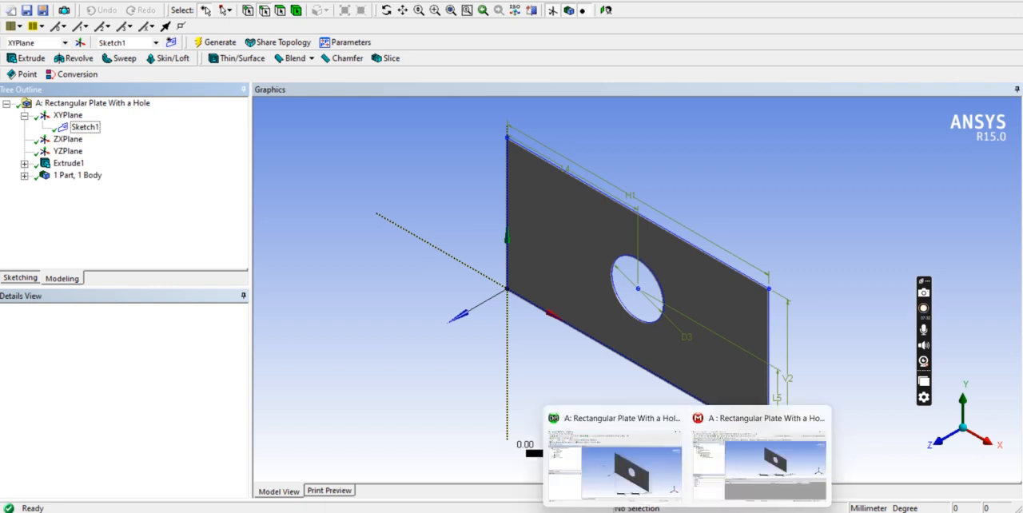
left_click(748, 489)
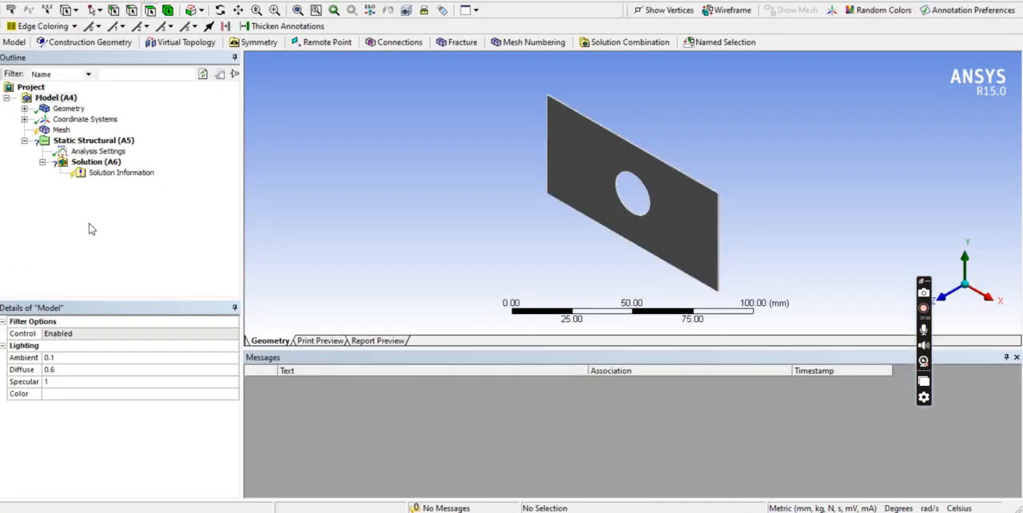
left_click(24, 109)
left_click(78, 119)
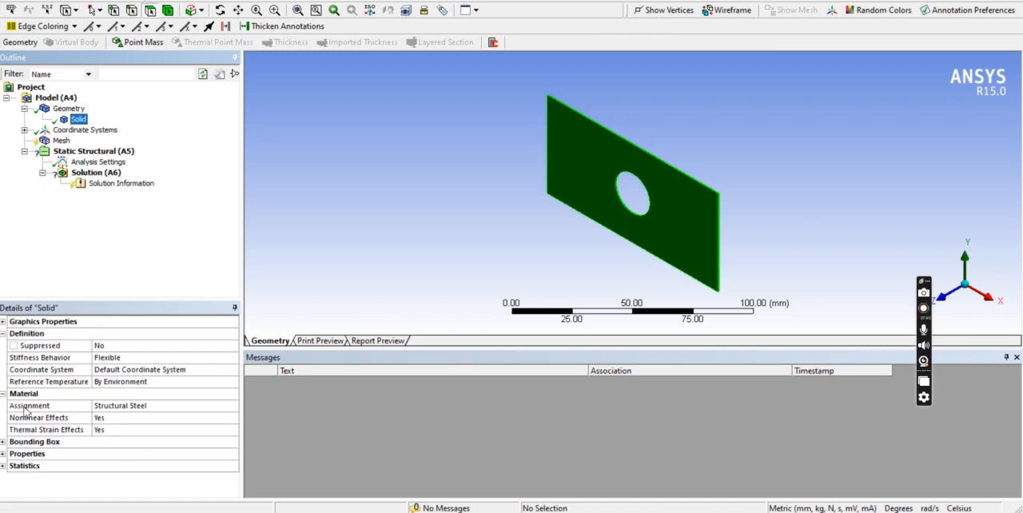
Examine the solid body's material assignment options in Mechanical and the Structural Steel entry in Workbench Engineering Data.
left_click(128, 408)
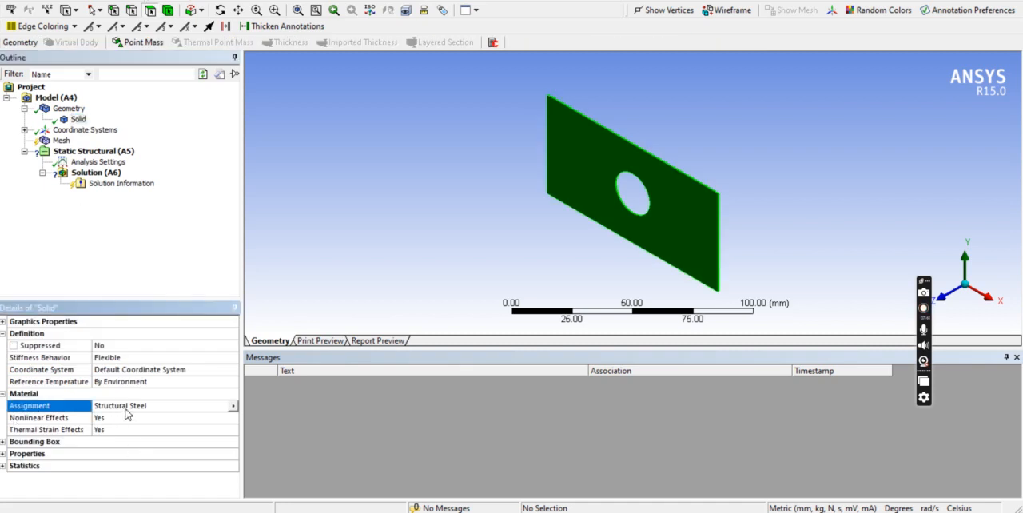
left_click(232, 406)
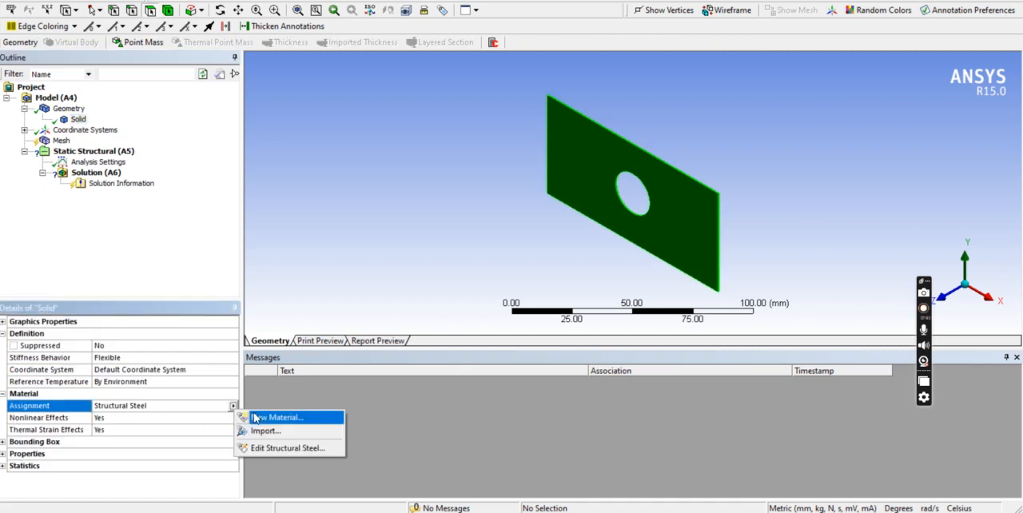
left_click(140, 414)
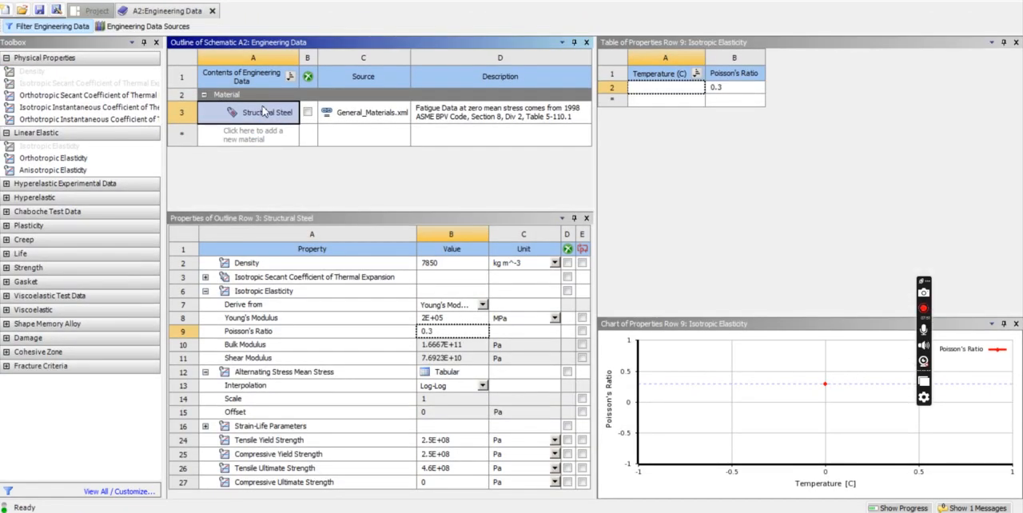
mouse_move(692, 510)
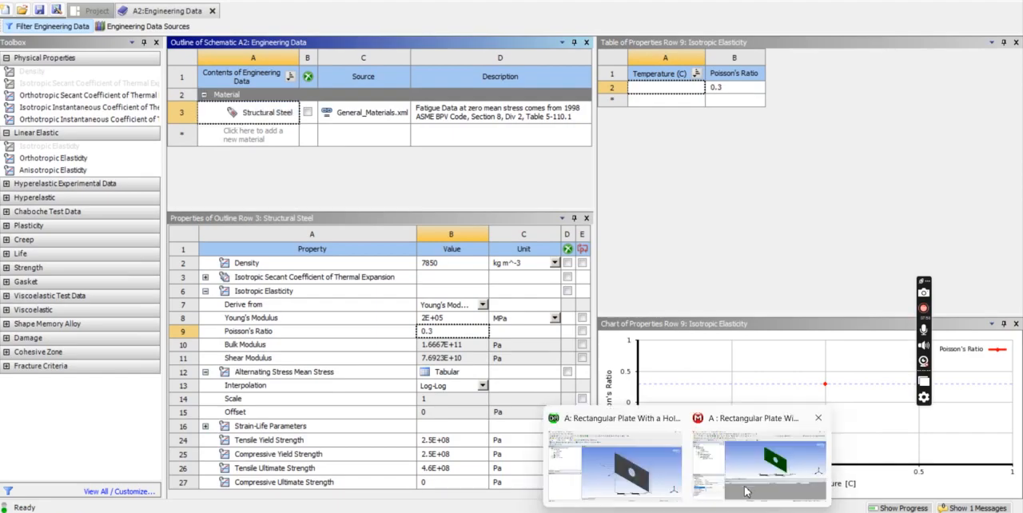
left_click(745, 483)
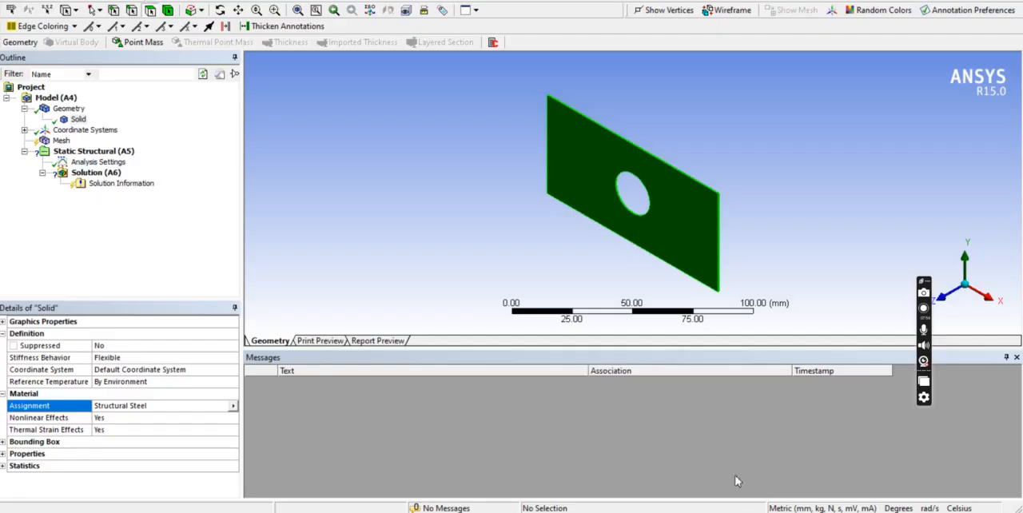
left_click(77, 119)
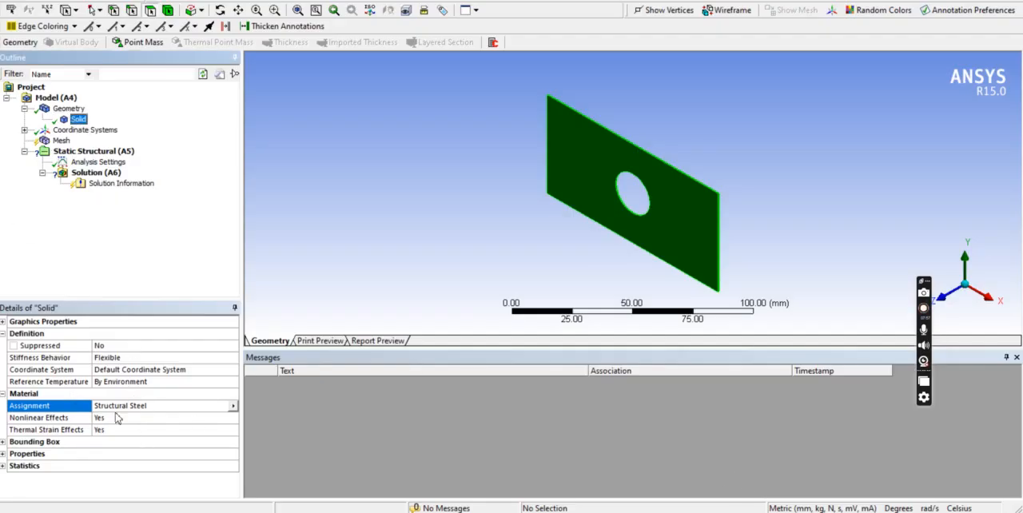
left_click(232, 407)
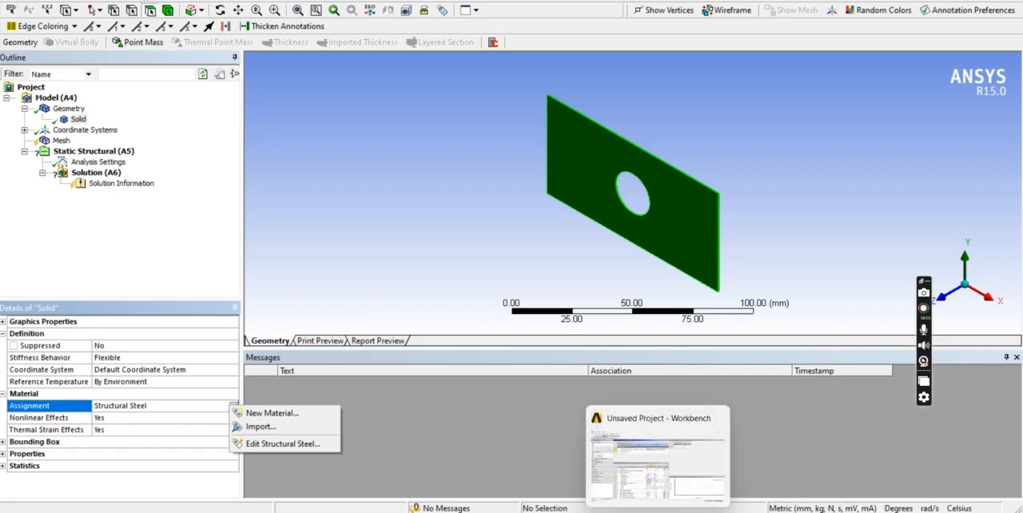
Switch to Workbench, add Stainless Steel from the General Materials source to the project's Engineering Data and return to the materials outline.
left_click(658, 512)
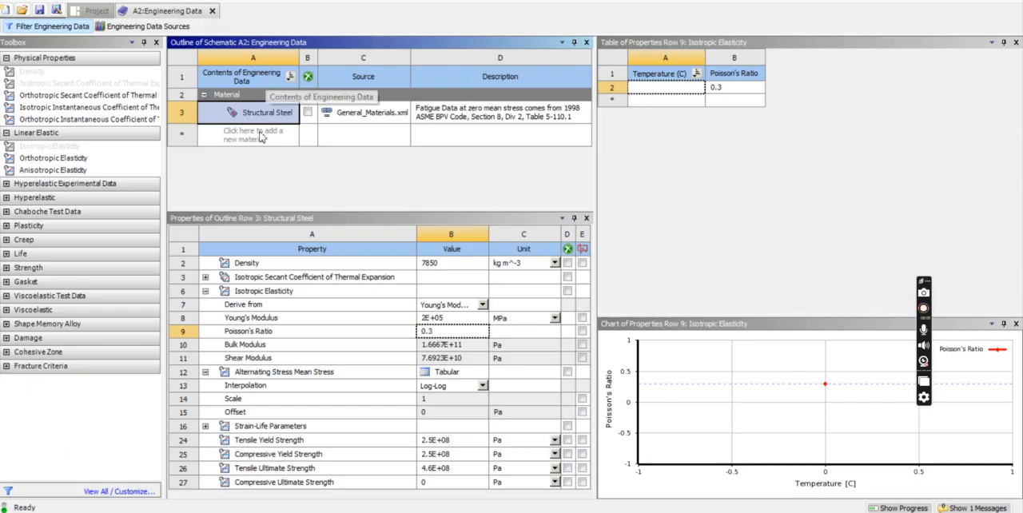
left_click(145, 27)
left_click(271, 107)
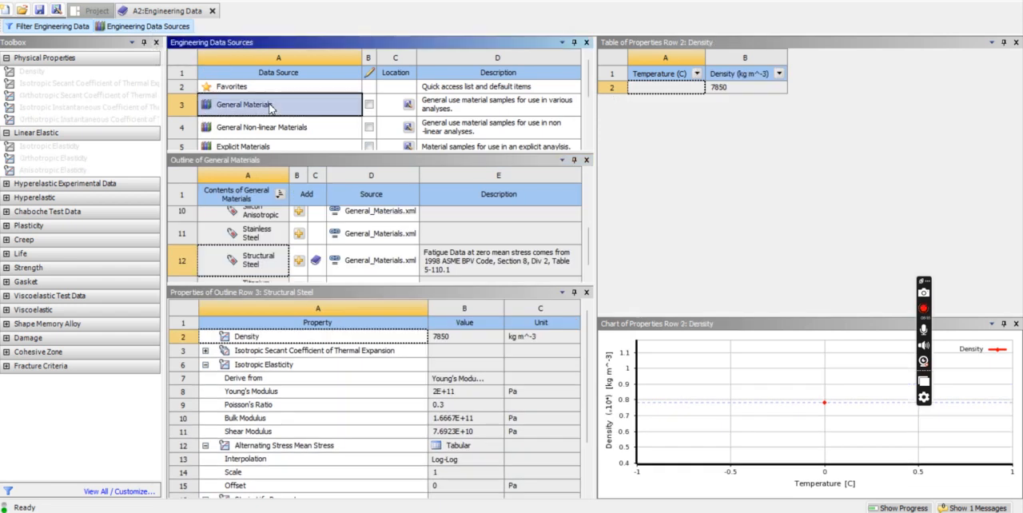
scroll(256, 248, "up", 3)
scroll(260, 249, "down", 1)
scroll(274, 256, "down", 1)
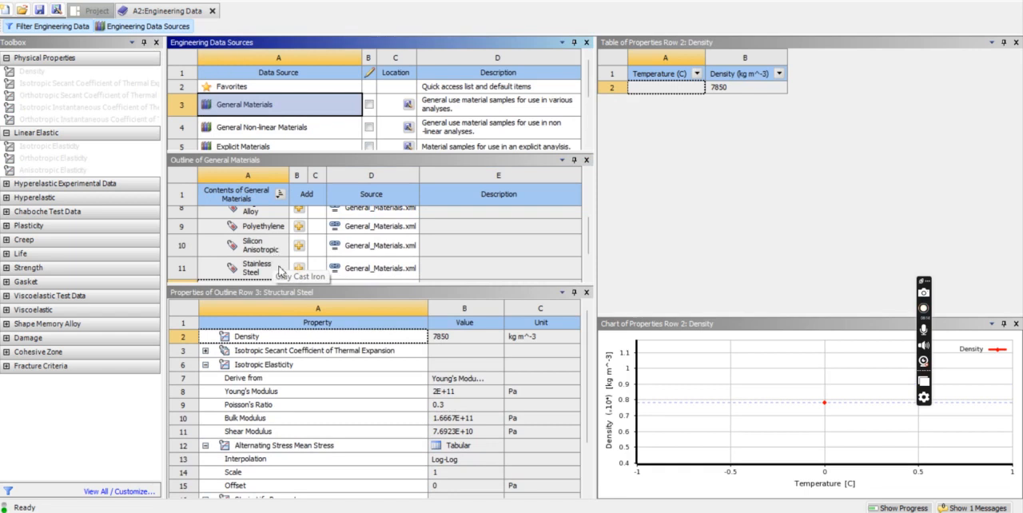
scroll(280, 271, "down", 1)
left_click(267, 261)
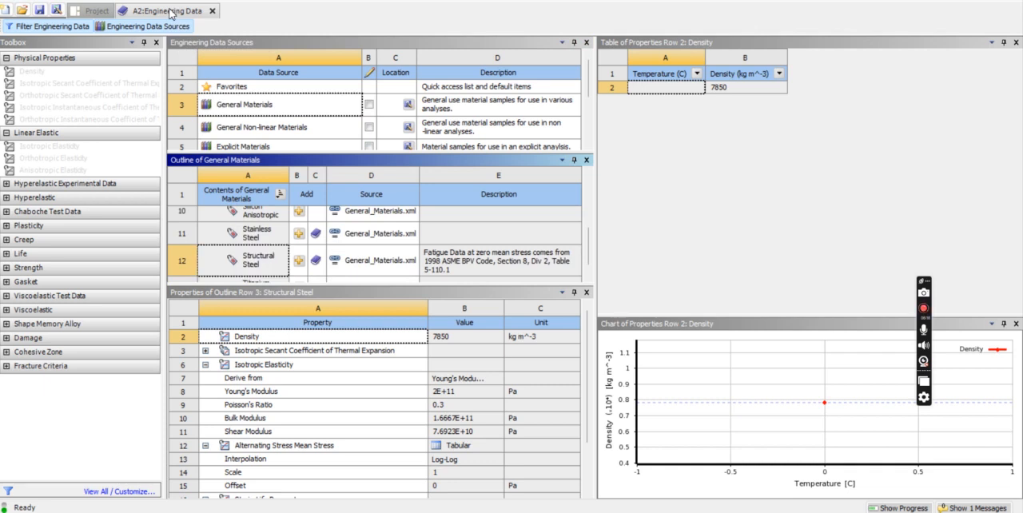
left_click(154, 26)
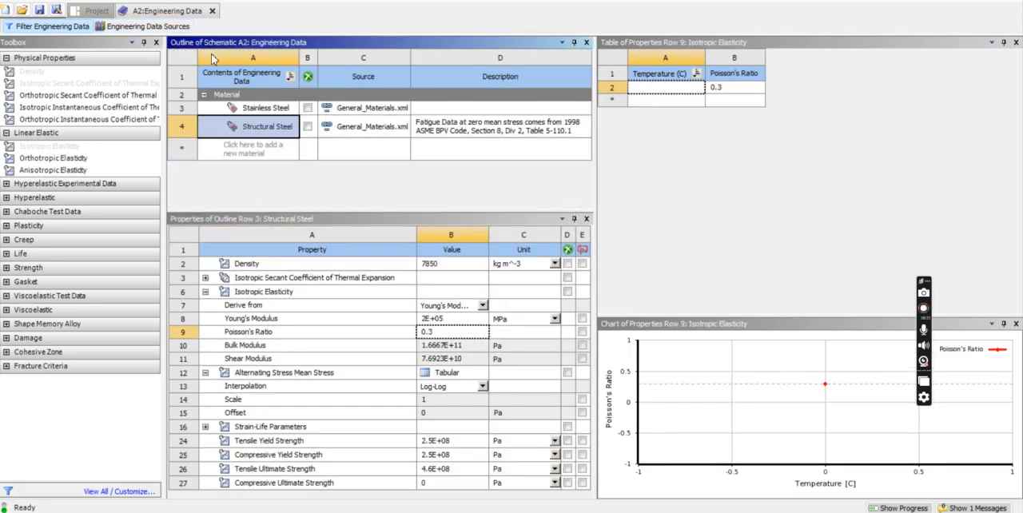
left_click(170, 14)
Go back to the project schematic, switch to Mechanical and check the solid body's material assignment options.
left_click(658, 511)
left_click(658, 512)
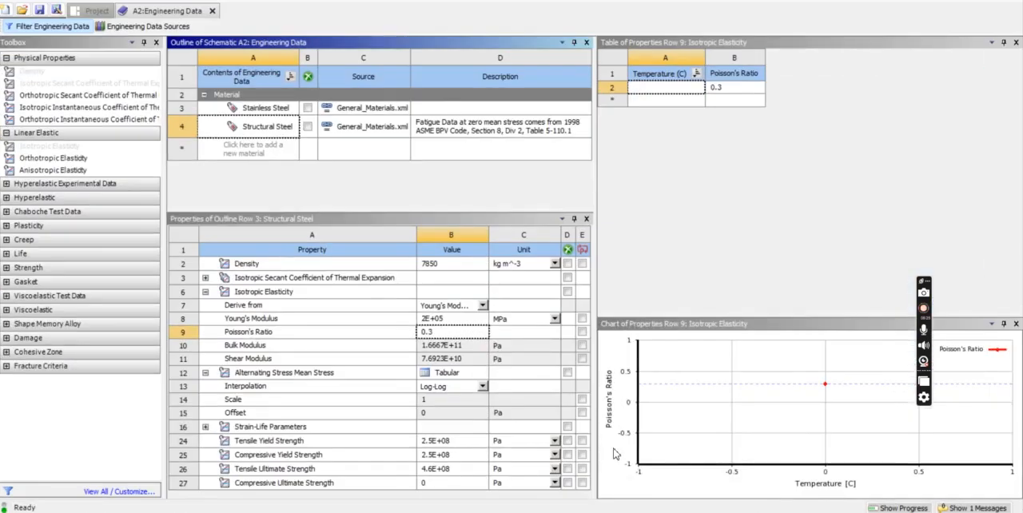
left_click(81, 13)
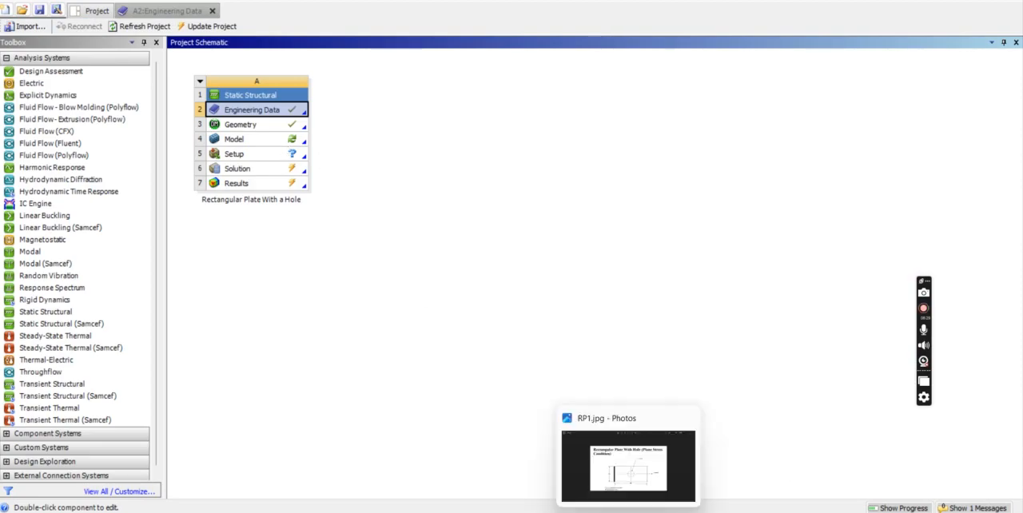
mouse_move(686, 512)
left_click(742, 493)
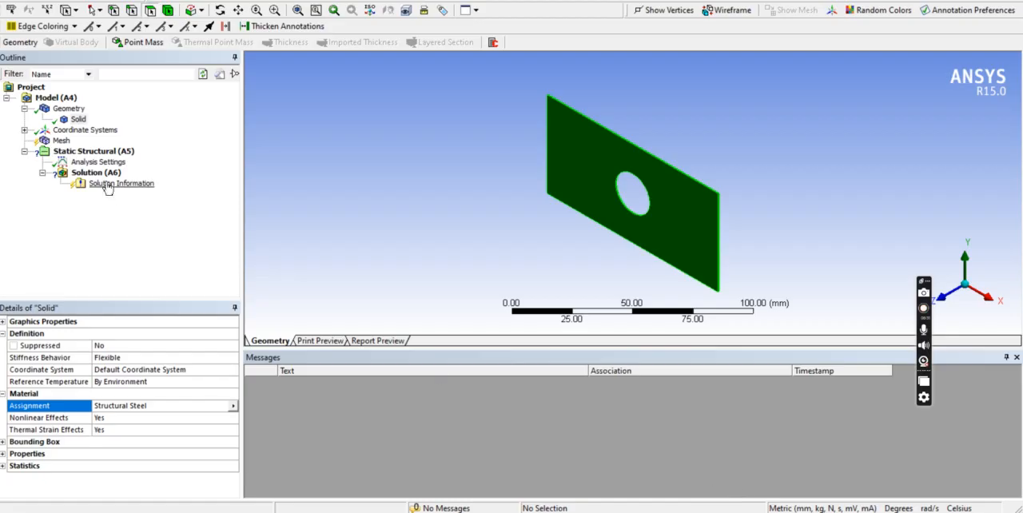
left_click(78, 118)
left_click(233, 406)
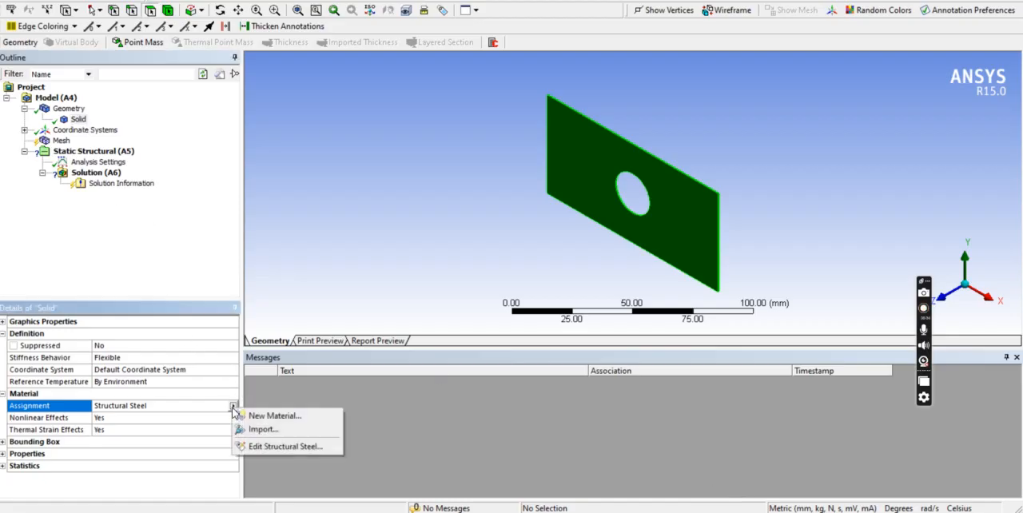
left_click(216, 450)
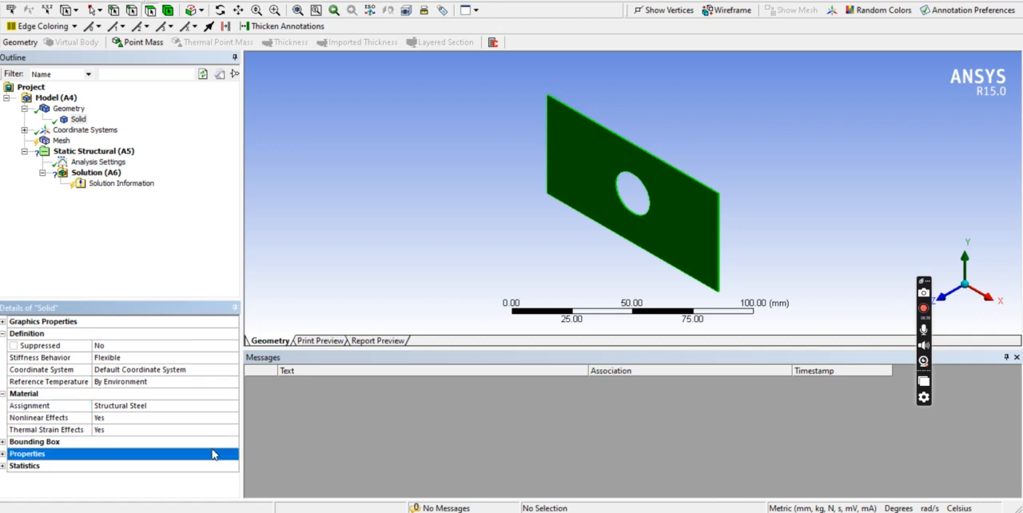
Switch to the Workbench project and update the static structural system's Model cell.
left_click(633, 508)
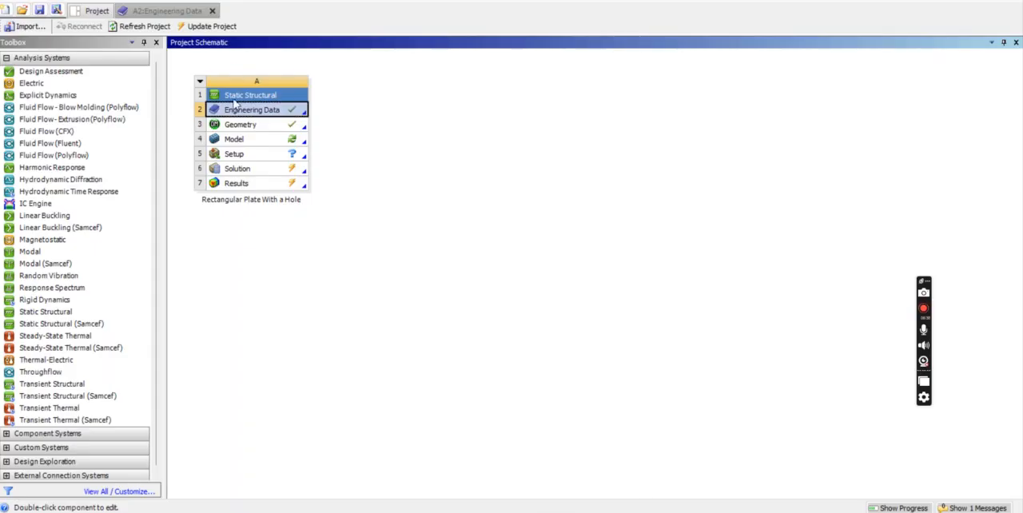
right_click(259, 141)
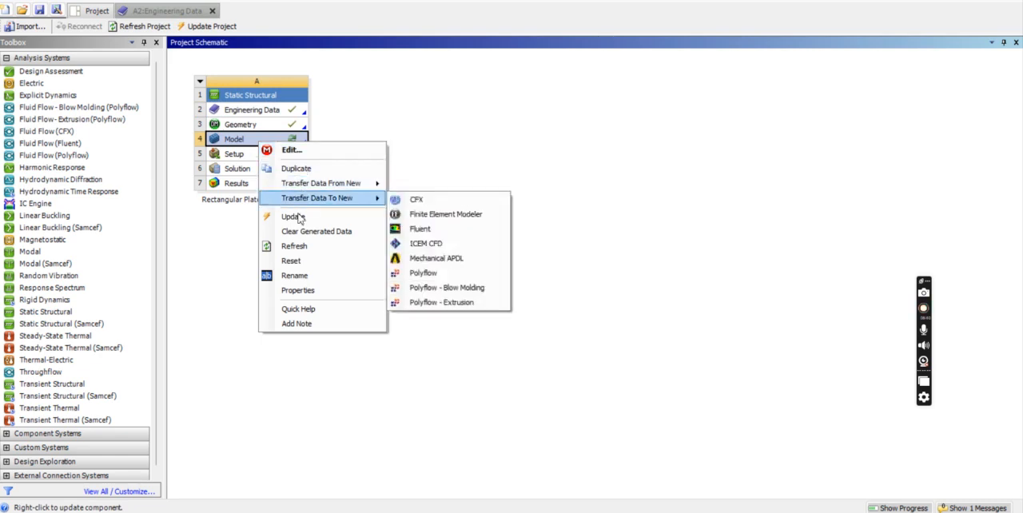
left_click(295, 218)
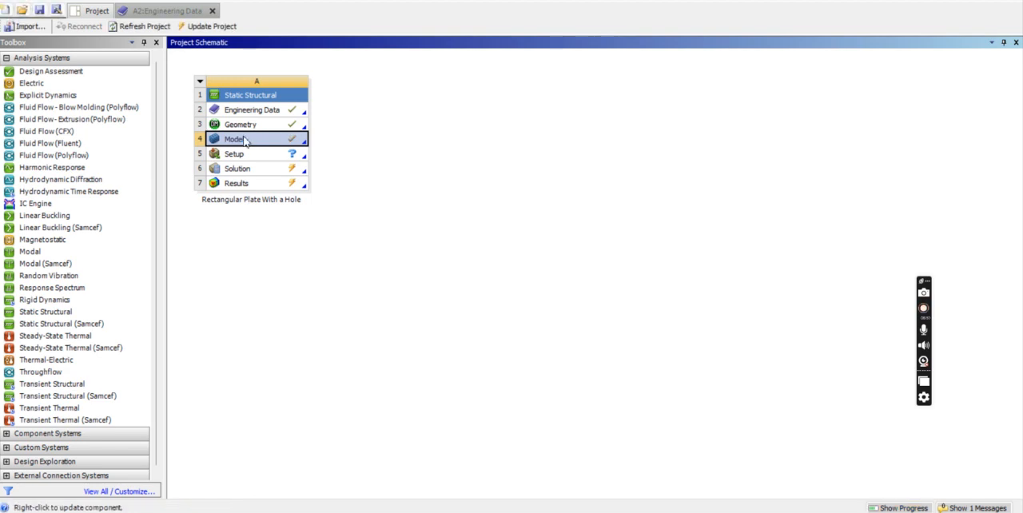
Switch to Mechanical and review the solid body's available materials, leaving the Structural Steel assignment in place.
left_click(687, 512)
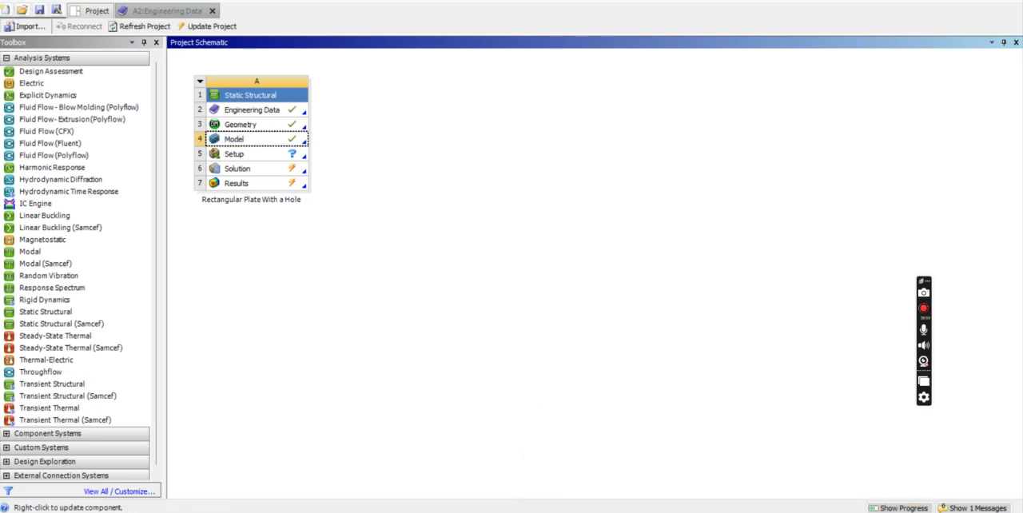
left_click(743, 479)
left_click(77, 120)
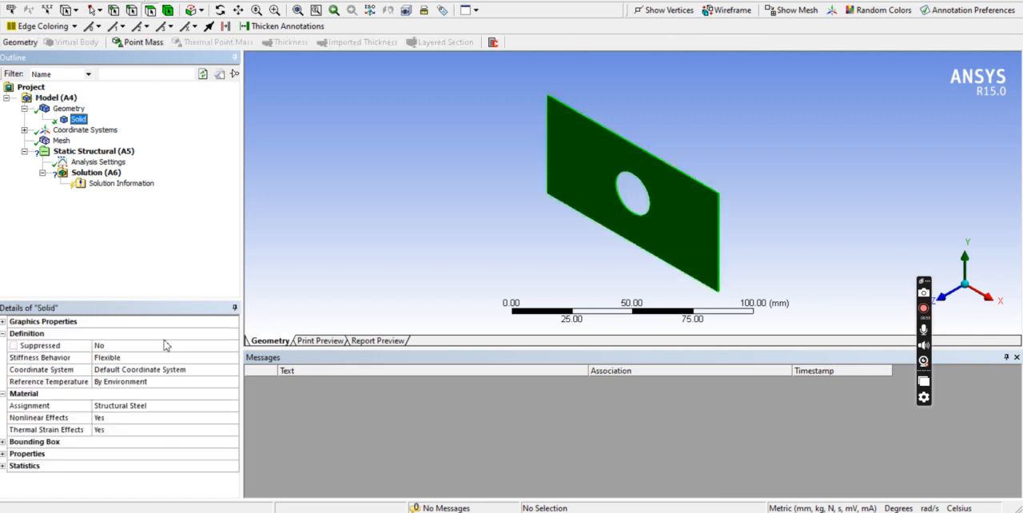
left_click(178, 406)
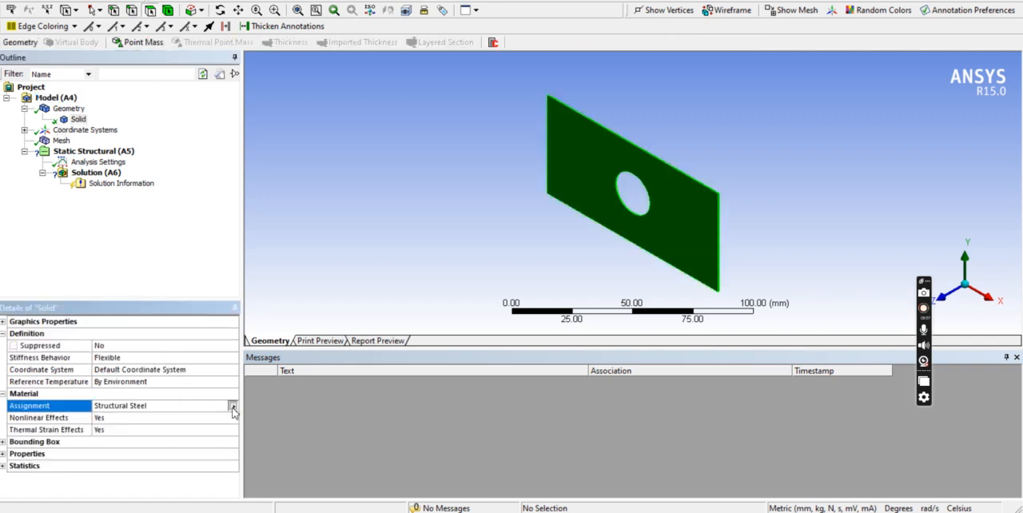
left_click(233, 407)
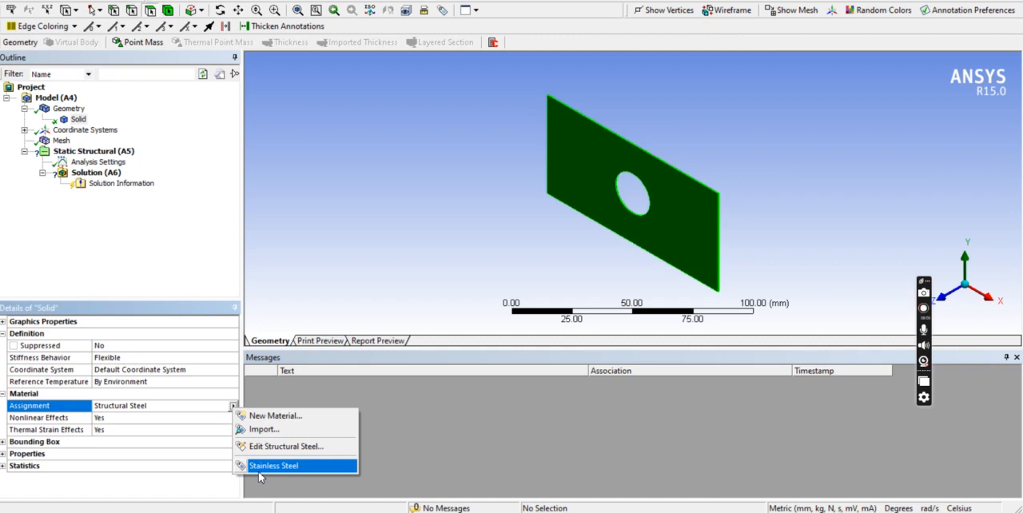
left_click(137, 229)
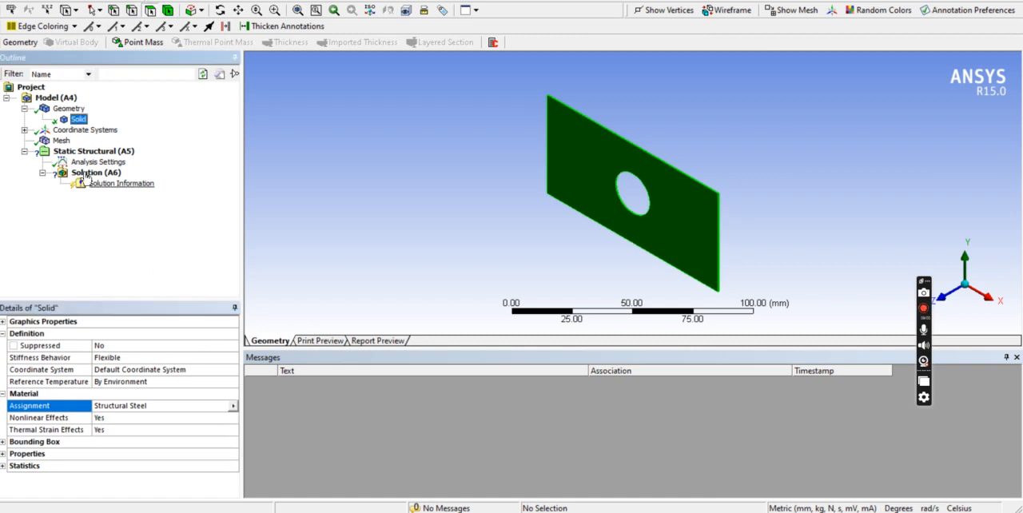
Display the plate's mesh and insert a Sizing control under Mesh.
left_click(62, 141)
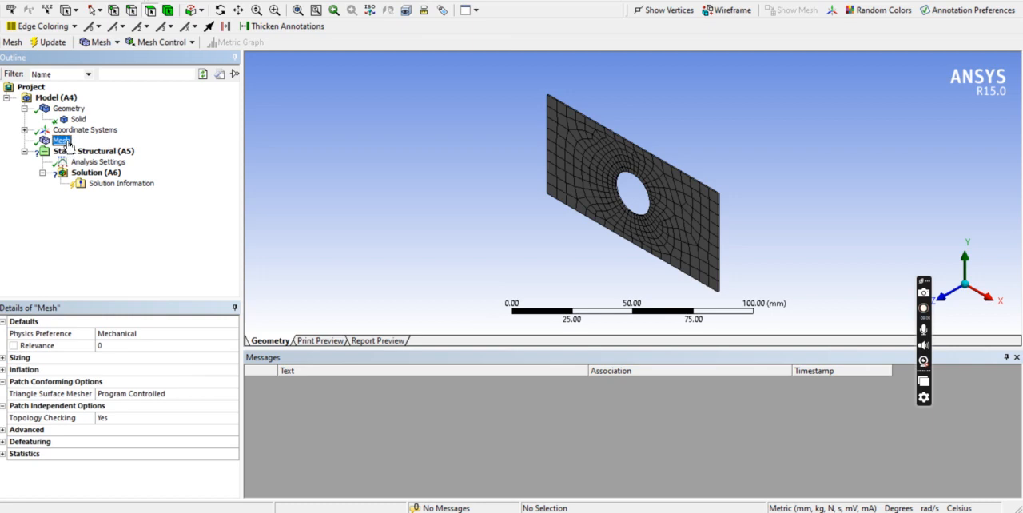
middle_click_drag(671, 147, 649, 144)
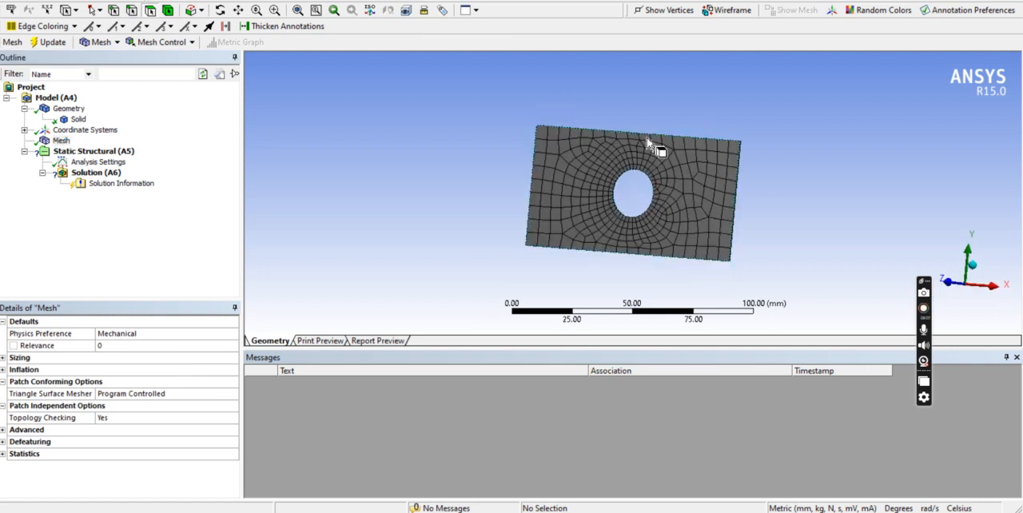
scroll(646, 147, "up", 2)
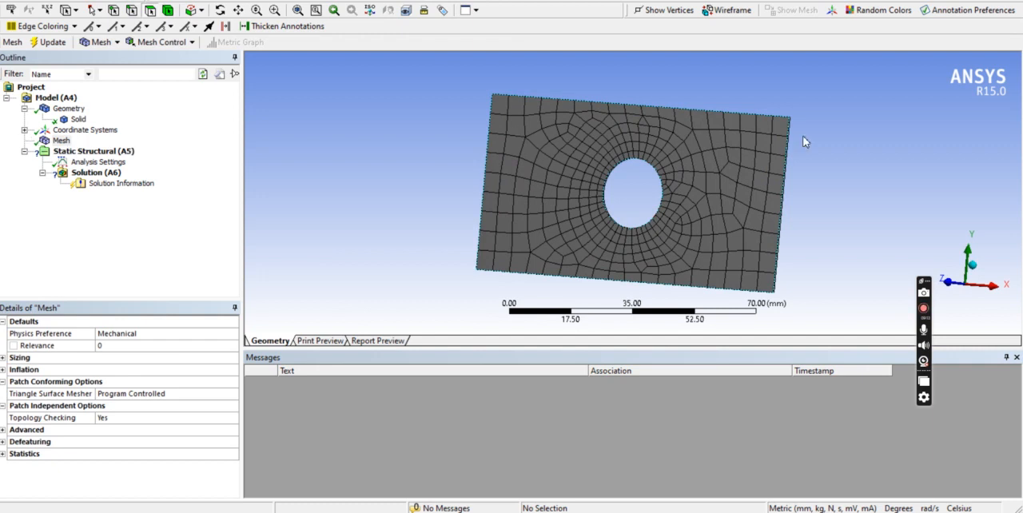
left_click(61, 140)
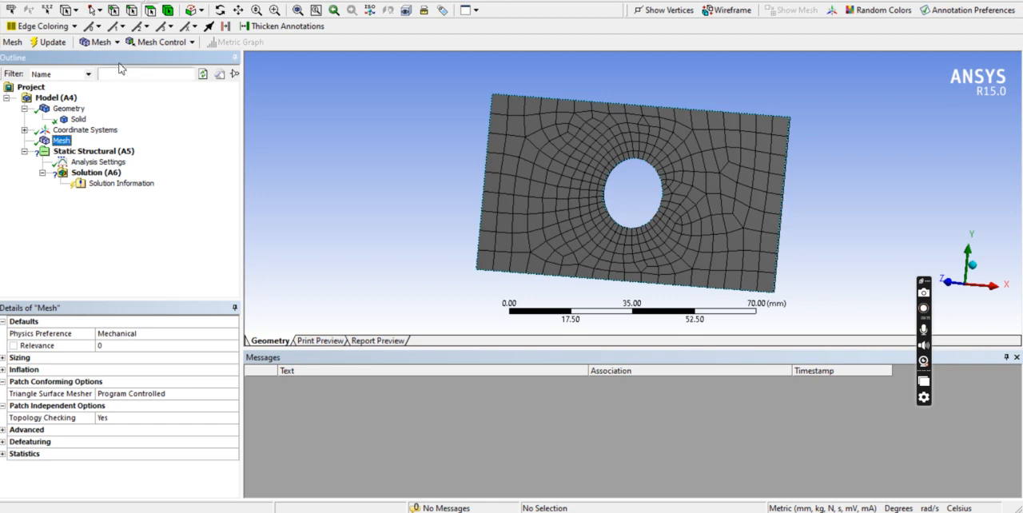
left_click(160, 43)
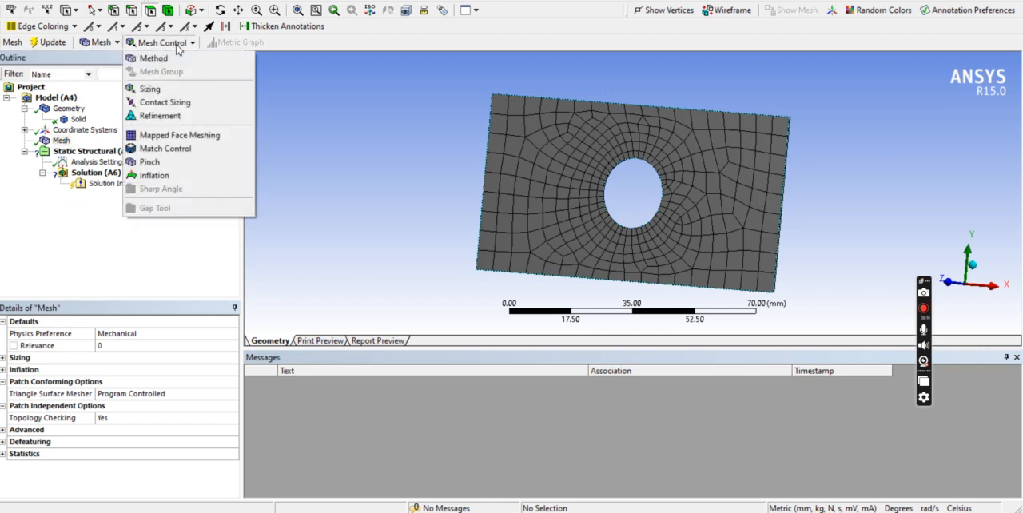
left_click(152, 88)
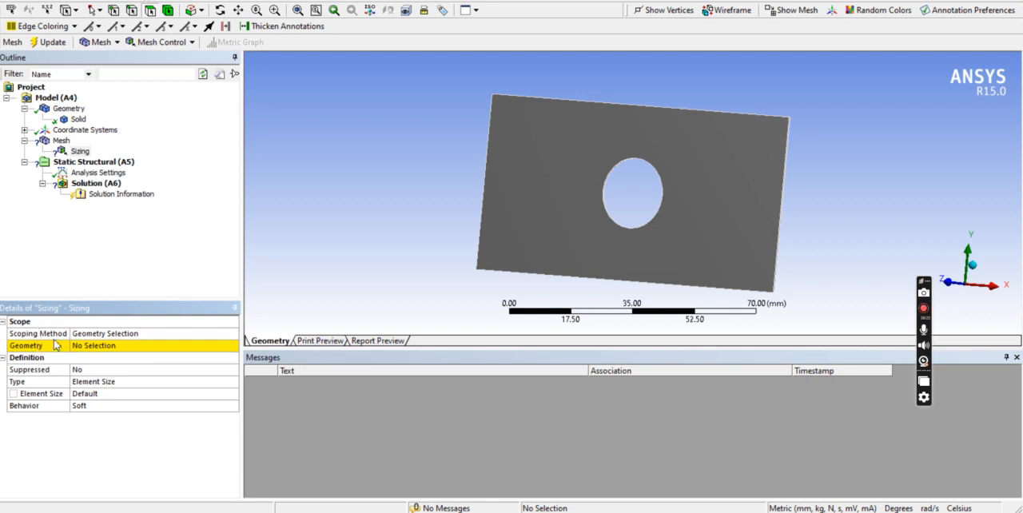
Select the whole plate body and apply it as the sizing control's geometry.
left_click(168, 10)
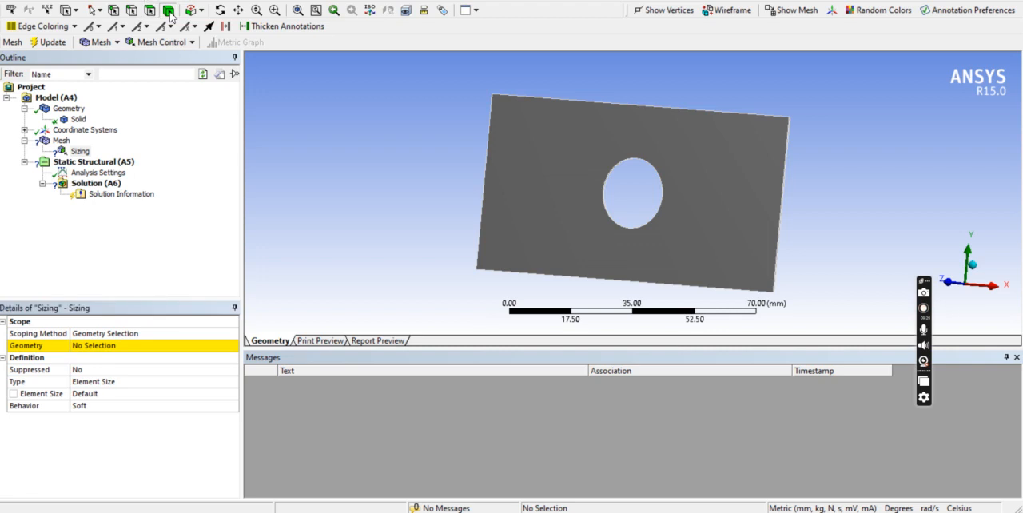
left_click(536, 142)
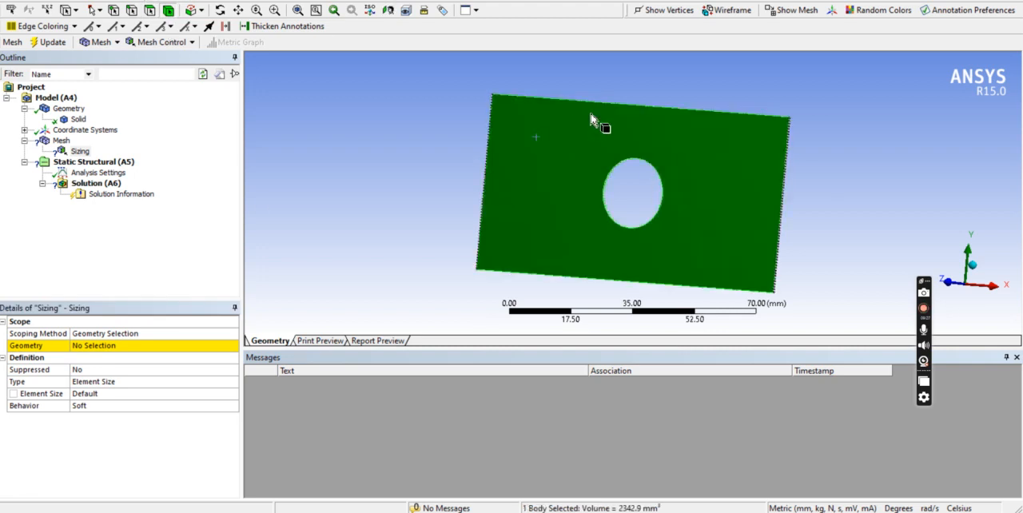
left_click(219, 10)
left_click_drag(541, 114, 594, 133)
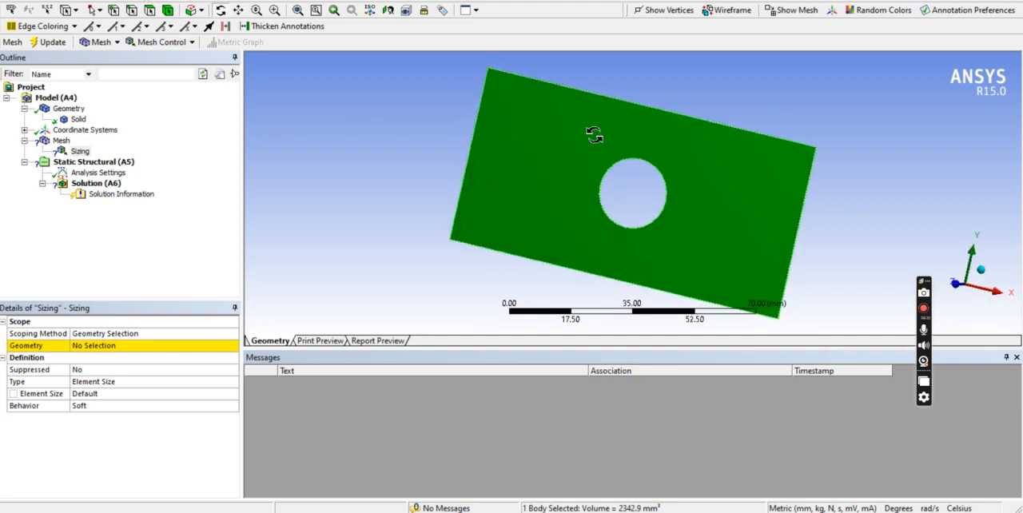
left_click(114, 353)
left_click(110, 352)
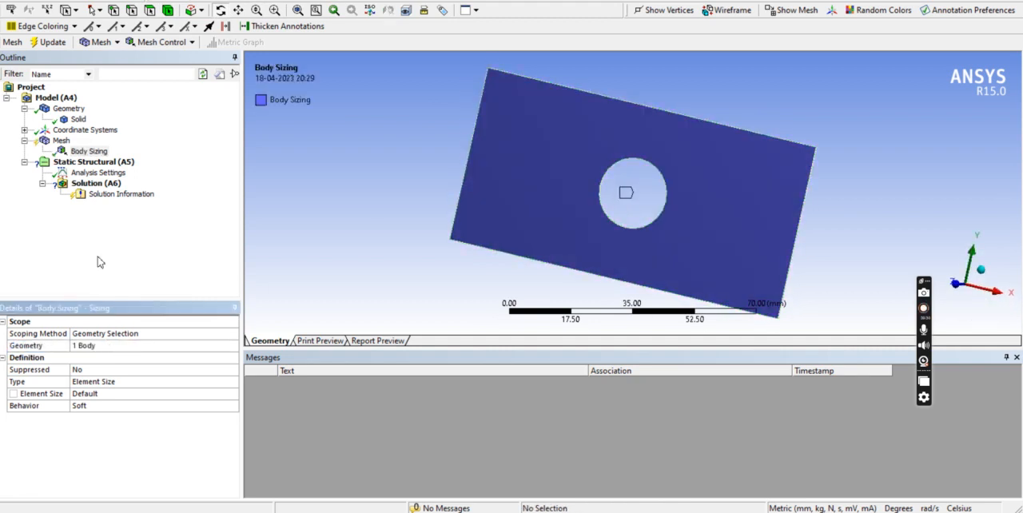
Set the body sizing's element size to 1 mm and update the plate's mesh.
left_click(89, 394)
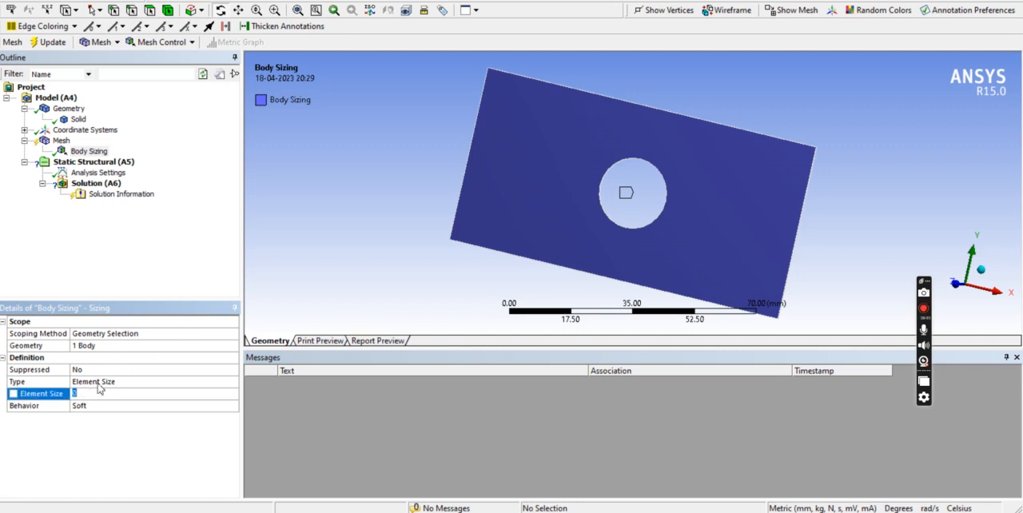
type("1")
left_click(100, 432)
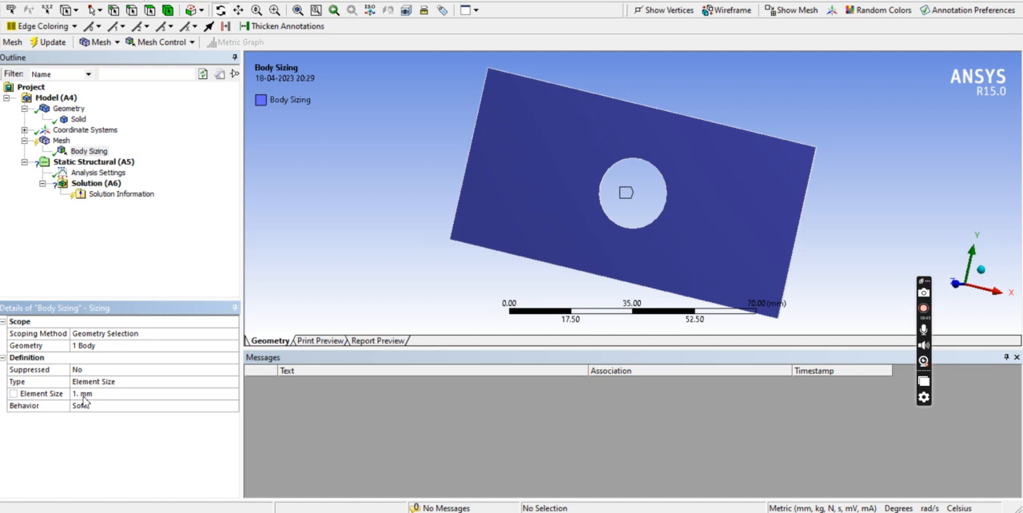
right_click(63, 143)
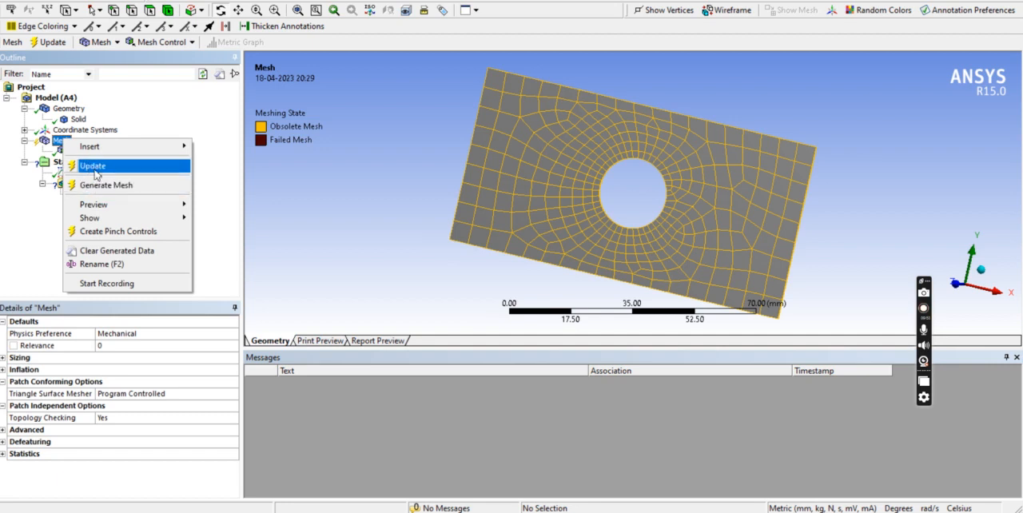
left_click(94, 167)
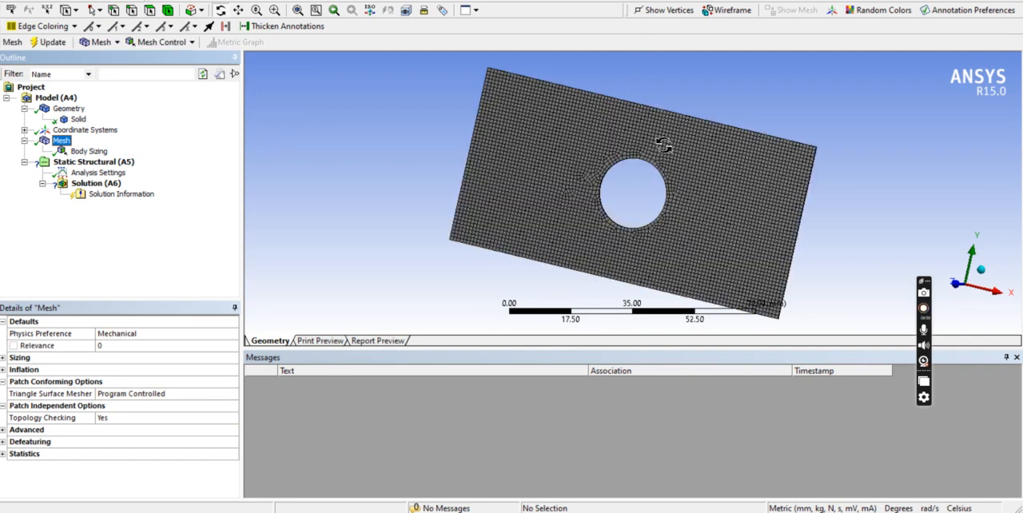
Examine the updated mesh around the hole from the front, along with the mesh's node and element statistics.
right_click(881, 180)
mouse_move(908, 294)
left_click(840, 291)
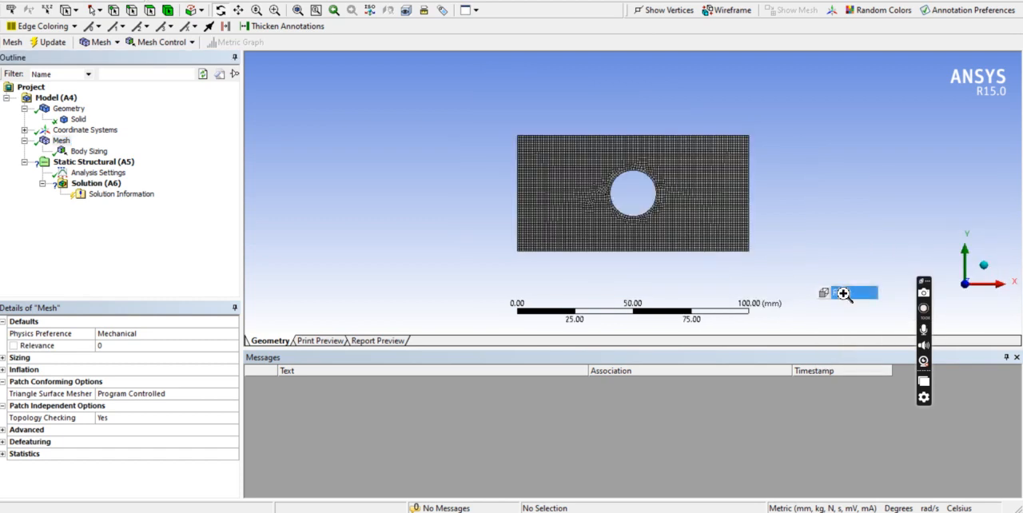
scroll(704, 216, "up", 2)
scroll(692, 203, "up", 4)
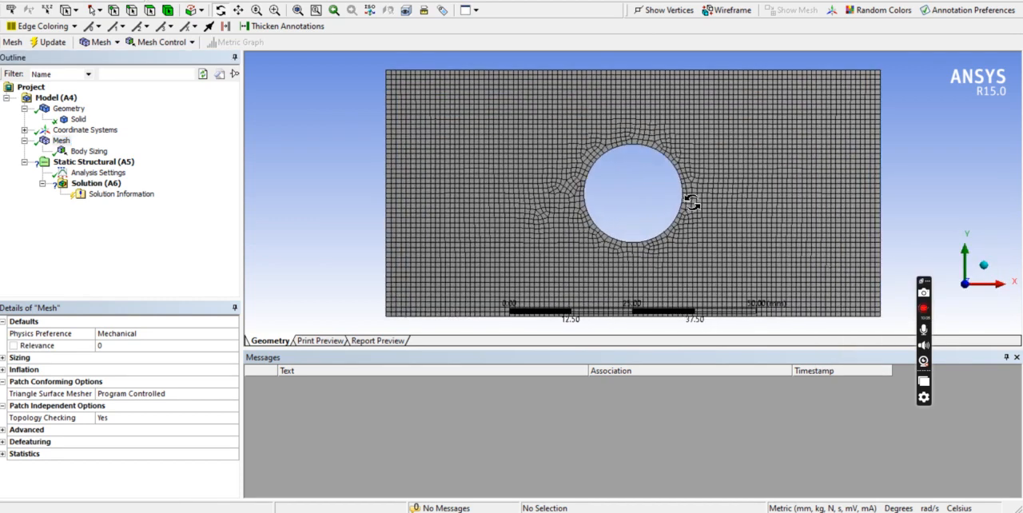
scroll(434, 144, "down", 2)
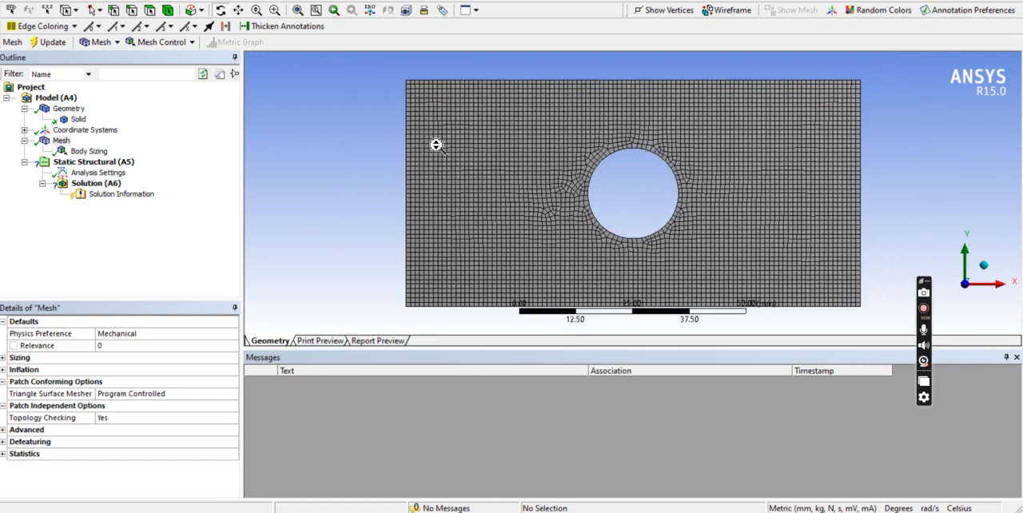
scroll(689, 190, "up", 1)
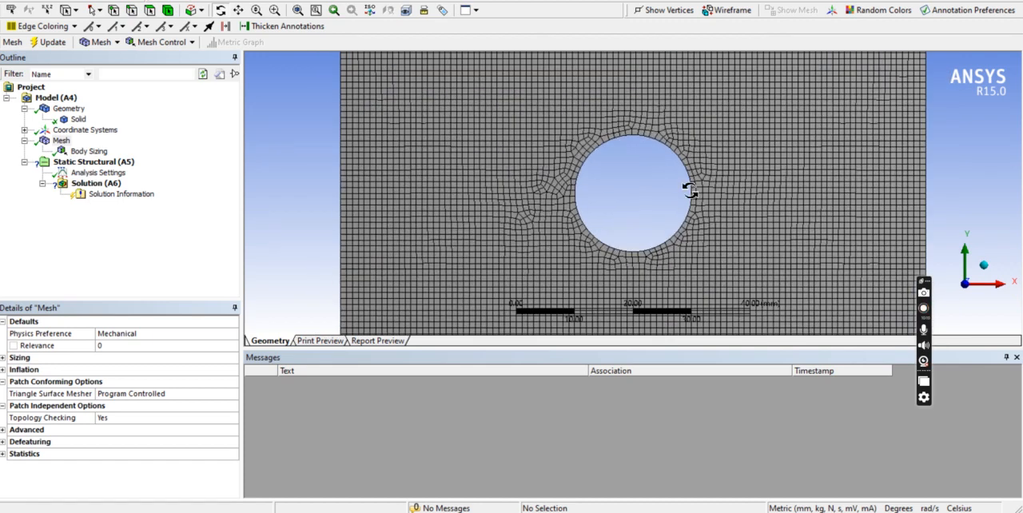
scroll(799, 148, "up", 1)
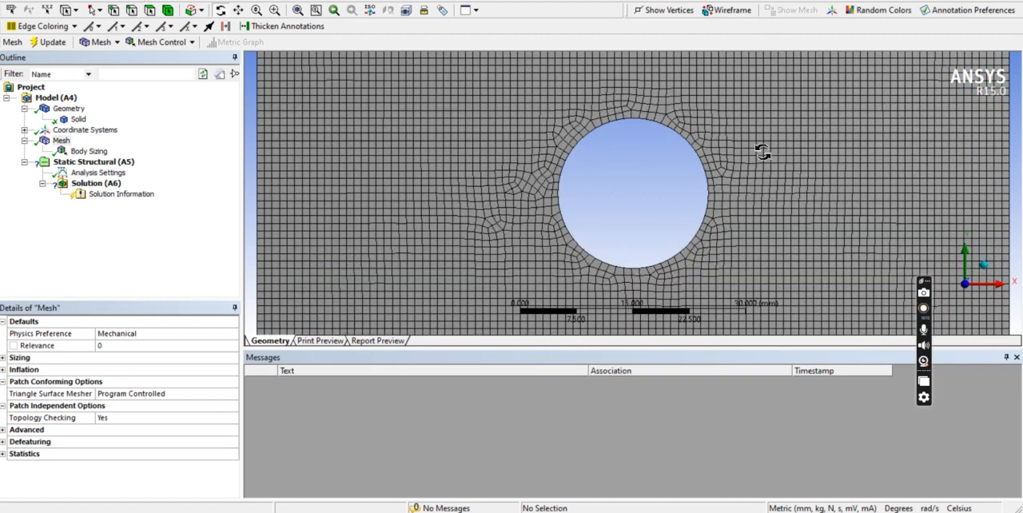
scroll(569, 131, "down", 1)
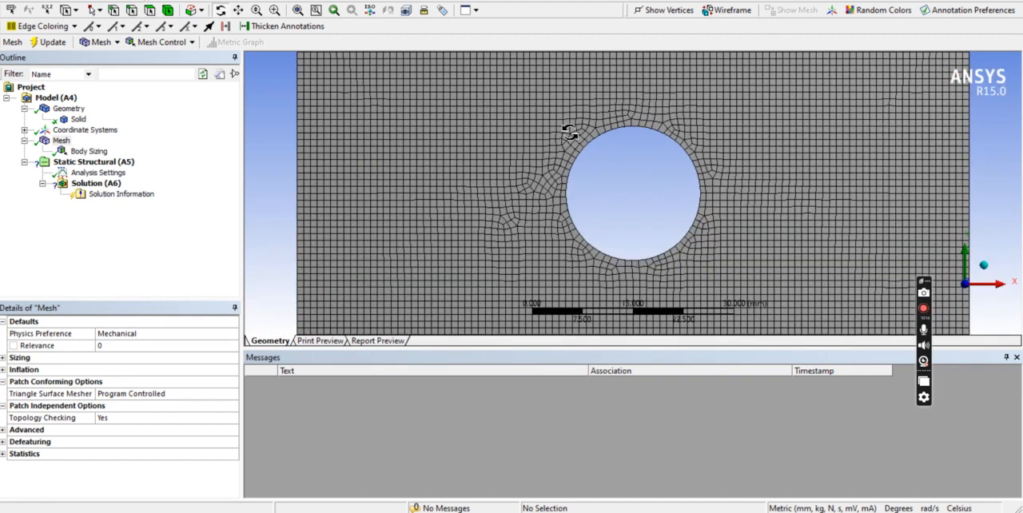
scroll(554, 237, "down", 2)
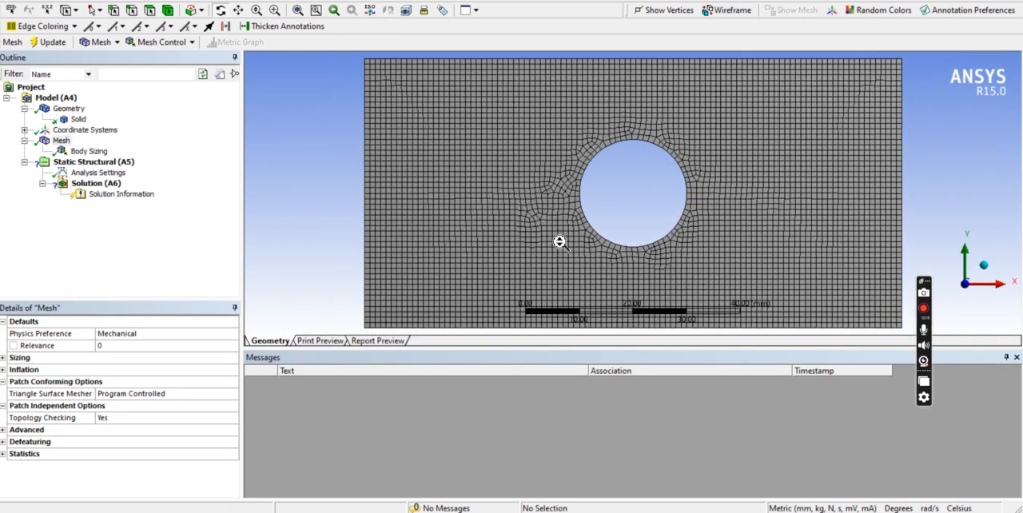
left_click(4, 454)
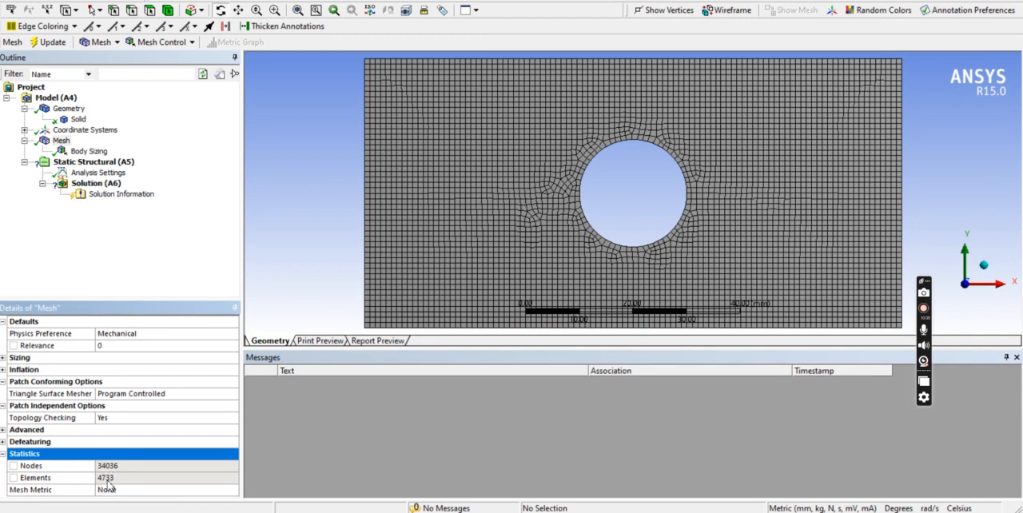
Refine the body sizing to an element size of 0.75 mm, update the mesh and display it.
left_click(94, 153)
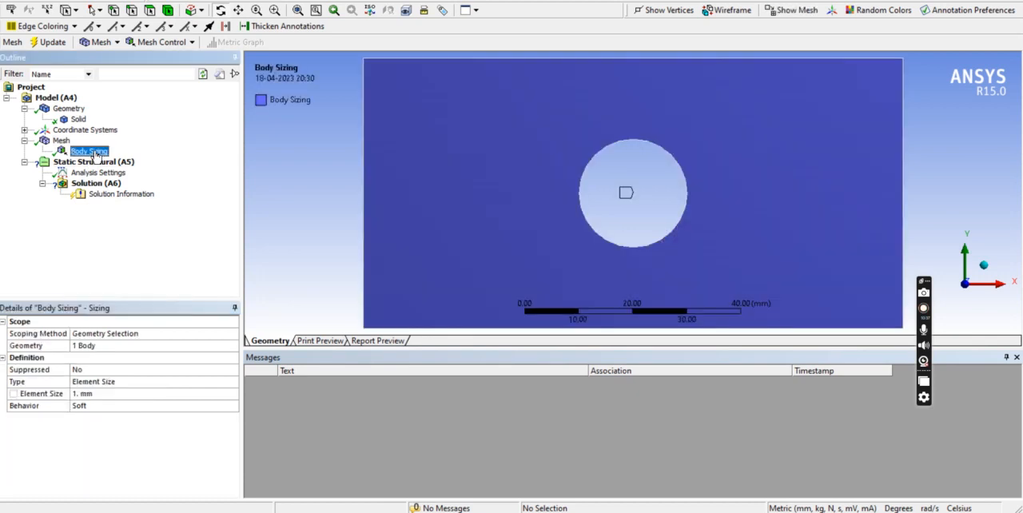
left_click(108, 395)
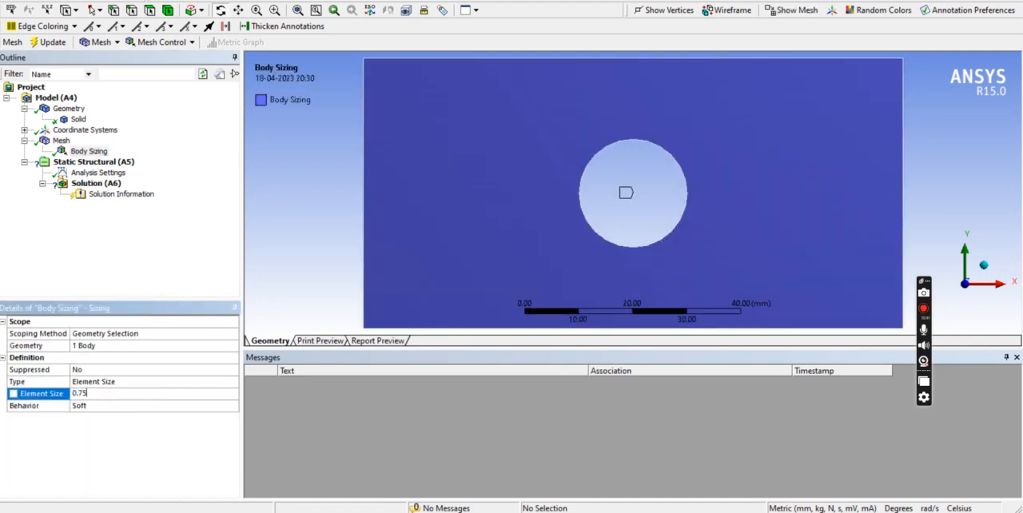
left_click(135, 233)
left_click(47, 43)
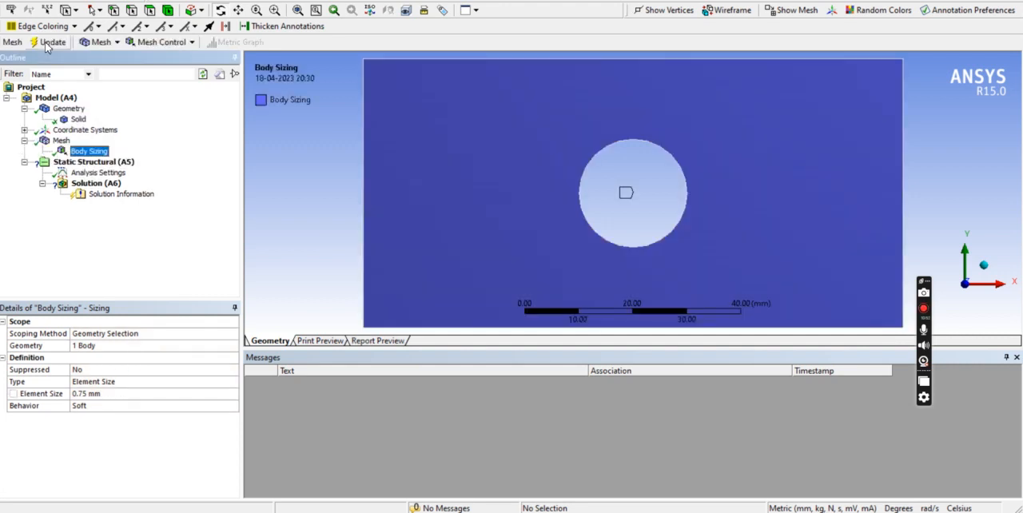
left_click(63, 141)
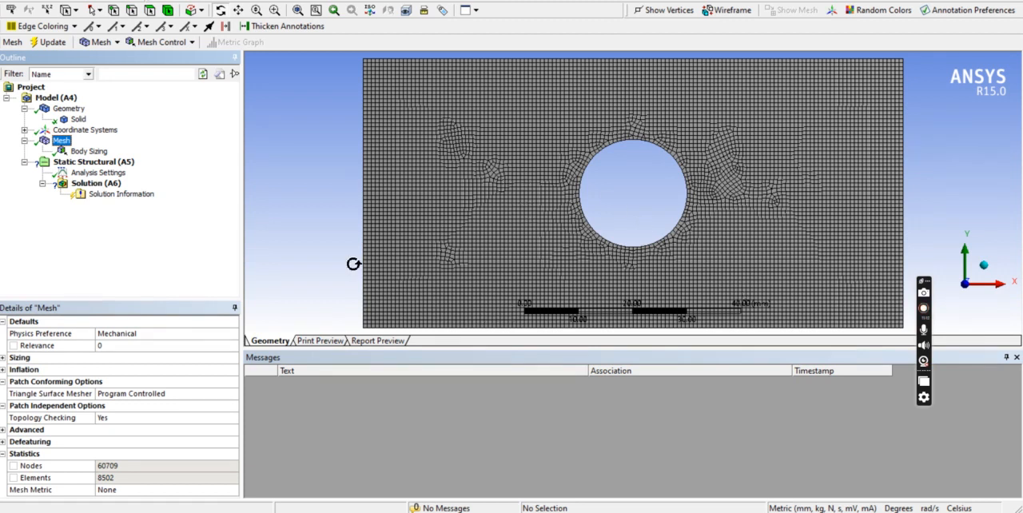
Check the support and load conditions in the plate's problem drawing and return to Mechanical.
left_click(76, 163)
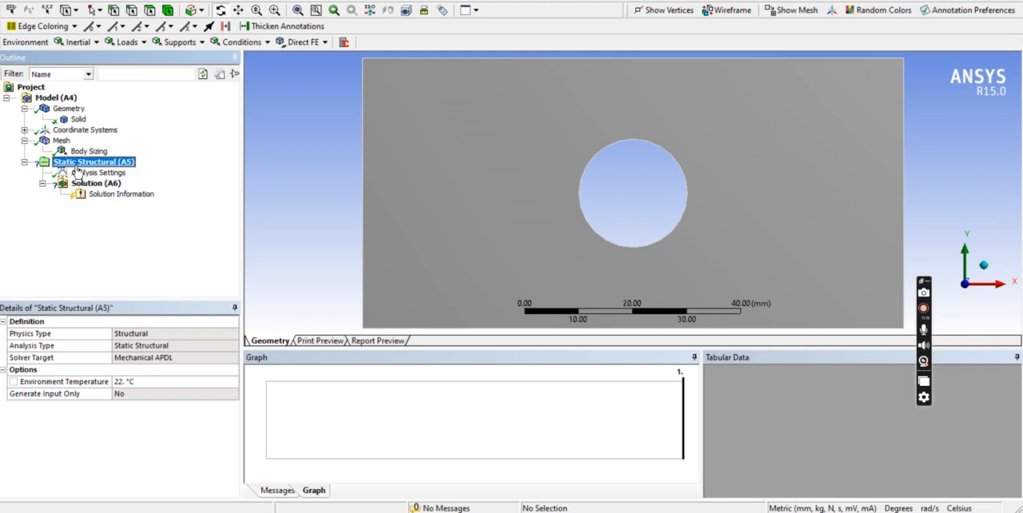
left_click(180, 42)
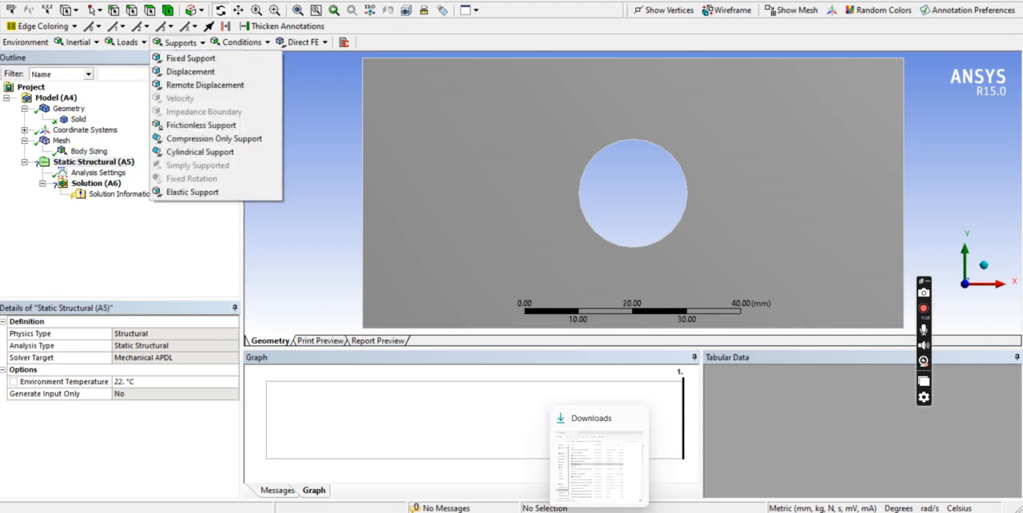
left_click(620, 512)
scroll(388, 276, "up", 3)
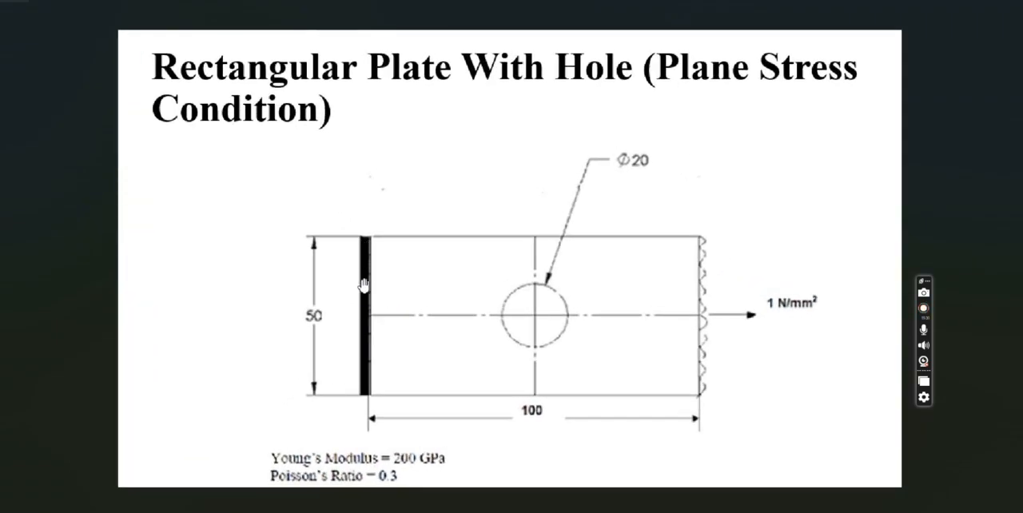
mouse_move(687, 510)
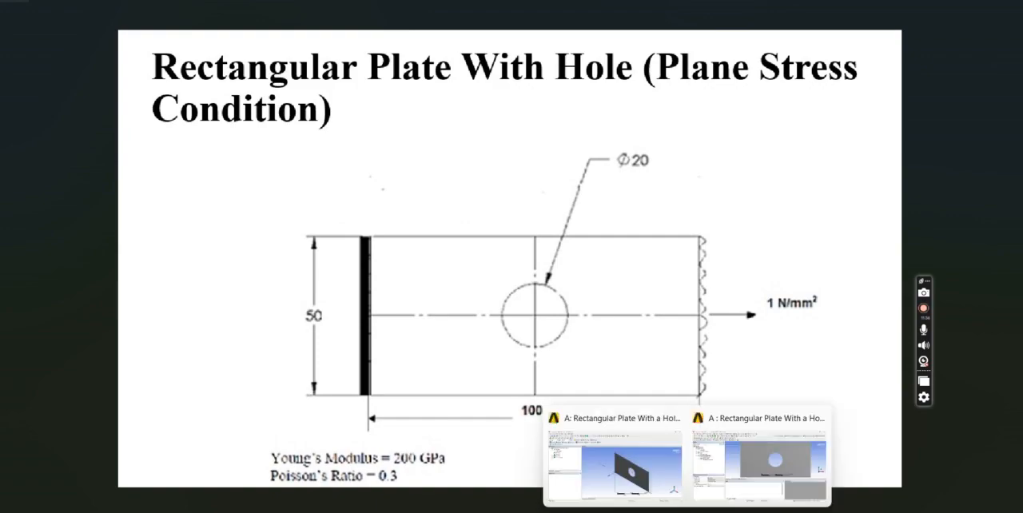
left_click(765, 502)
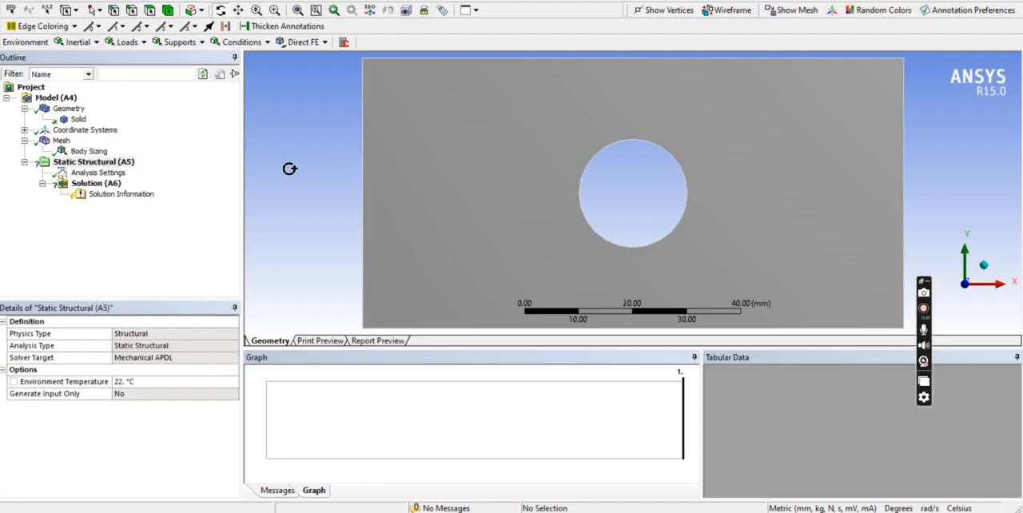
Insert a Fixed Support under Static Structural with the plate shown in isometric view.
left_click(72, 165)
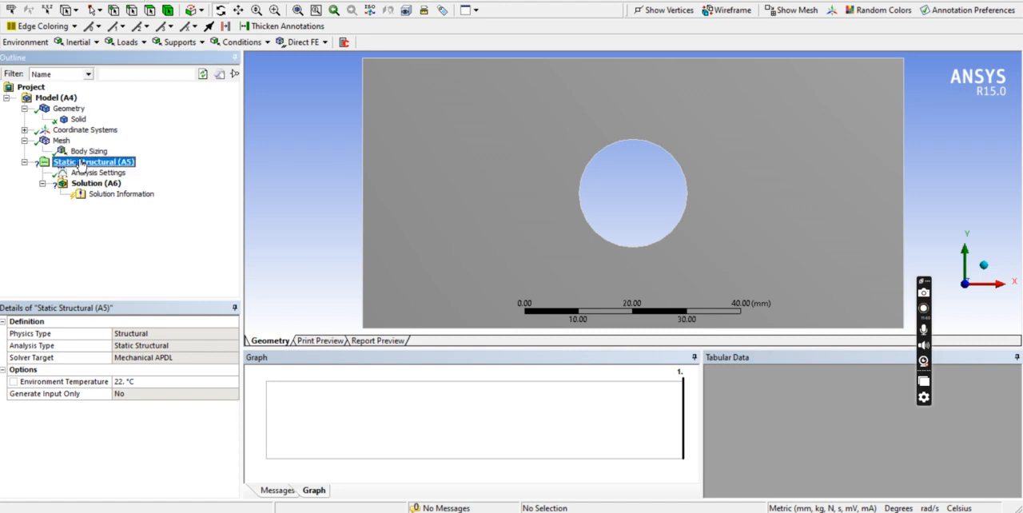
right_click(334, 148)
mouse_move(352, 172)
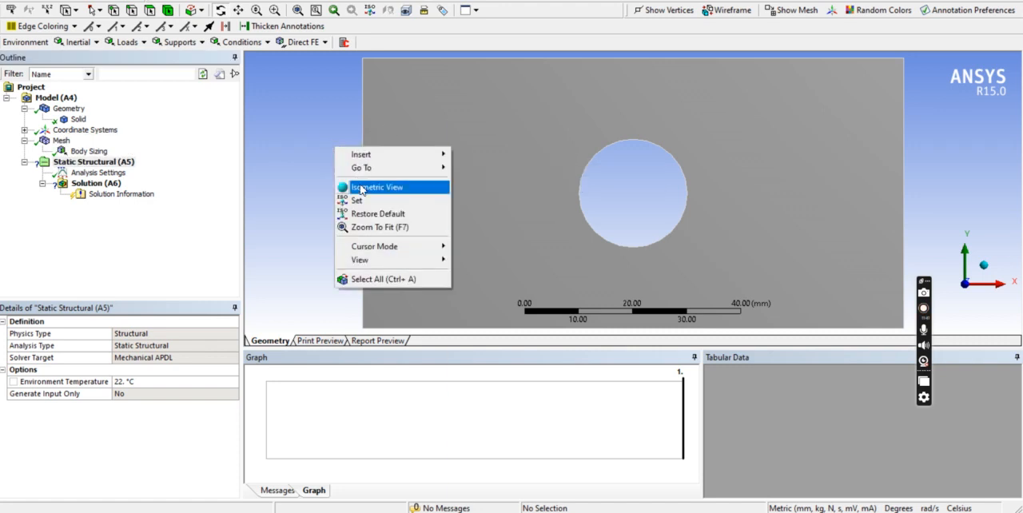
left_click(361, 187)
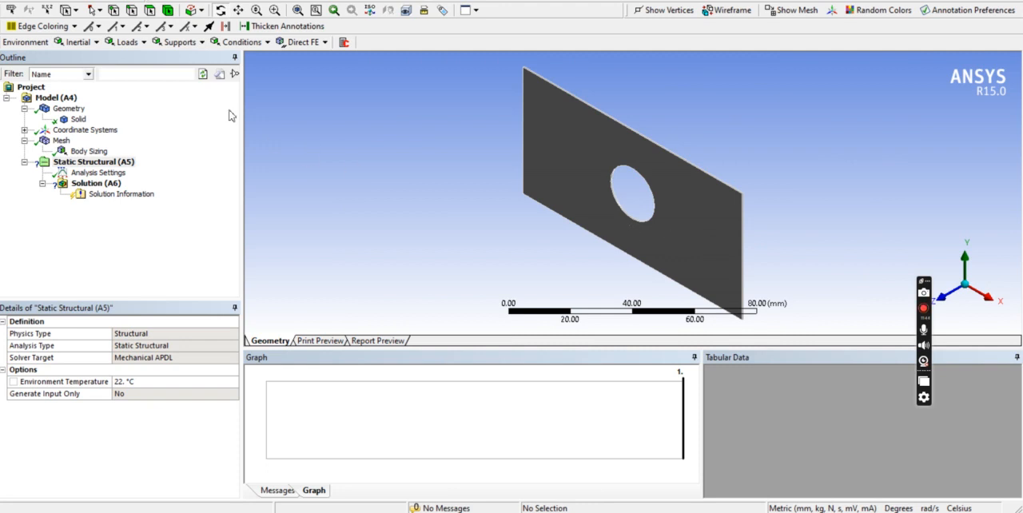
left_click(172, 44)
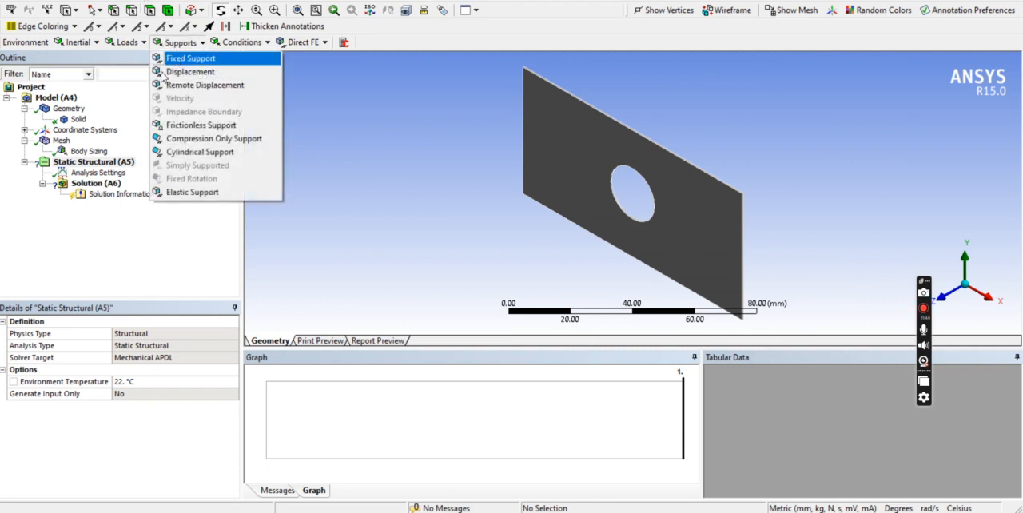
left_click(192, 61)
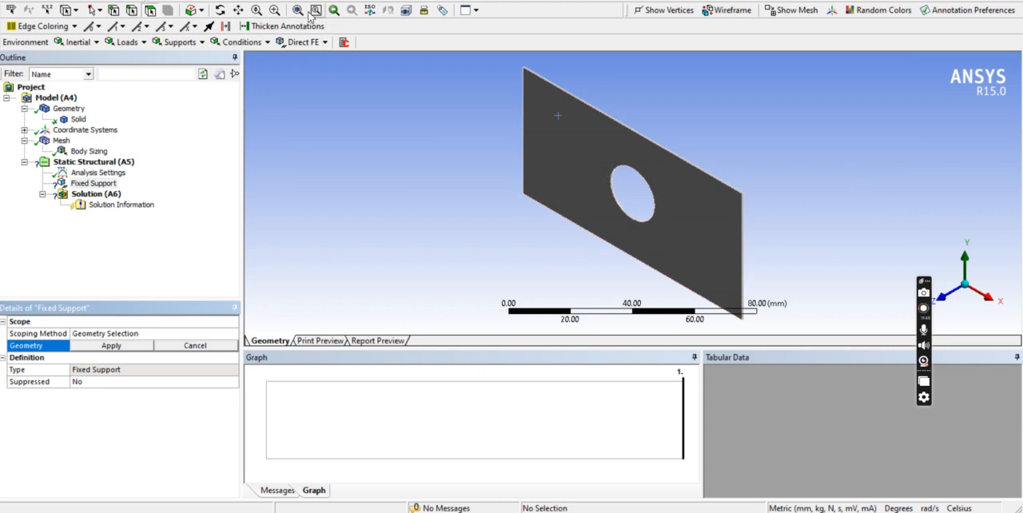
Scope the Fixed Support to the thin 50 mm end face of the plate at the X origin.
left_click(220, 10)
left_click_drag(599, 165, 653, 162)
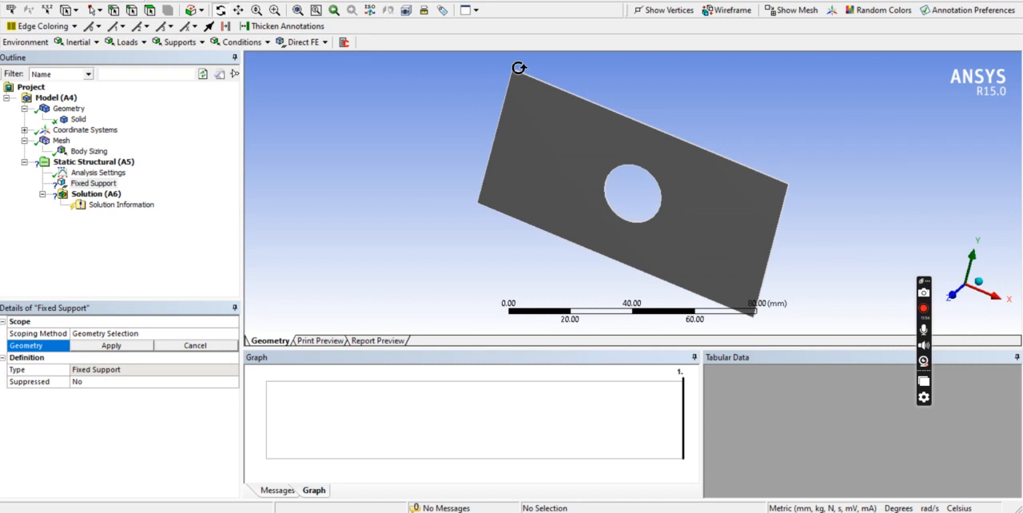
left_click_drag(672, 202, 858, 227)
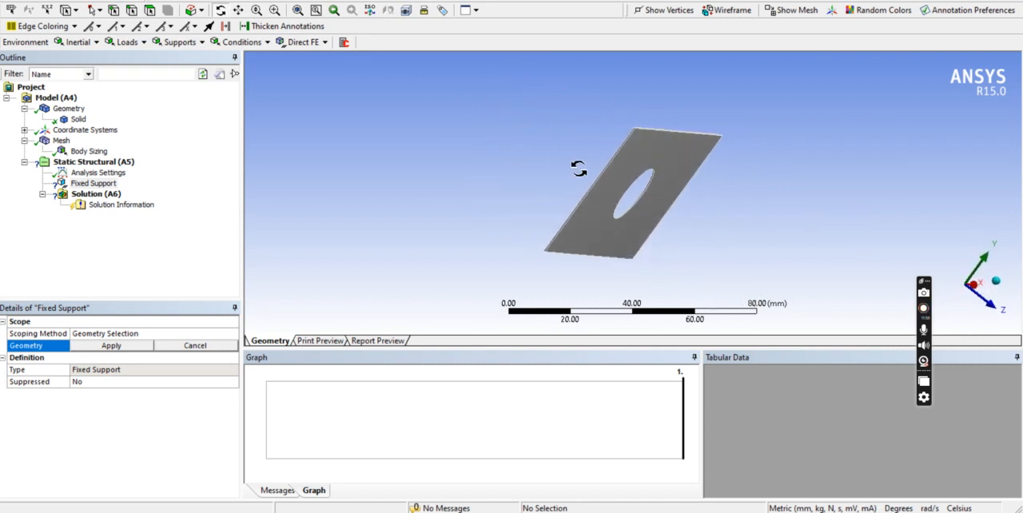
scroll(581, 169, "up", 5)
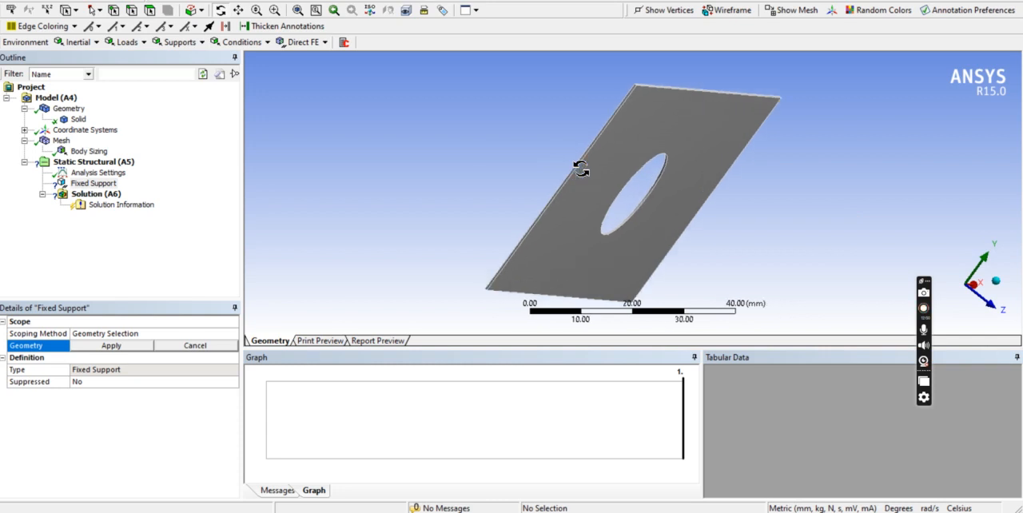
scroll(581, 168, "up", 1)
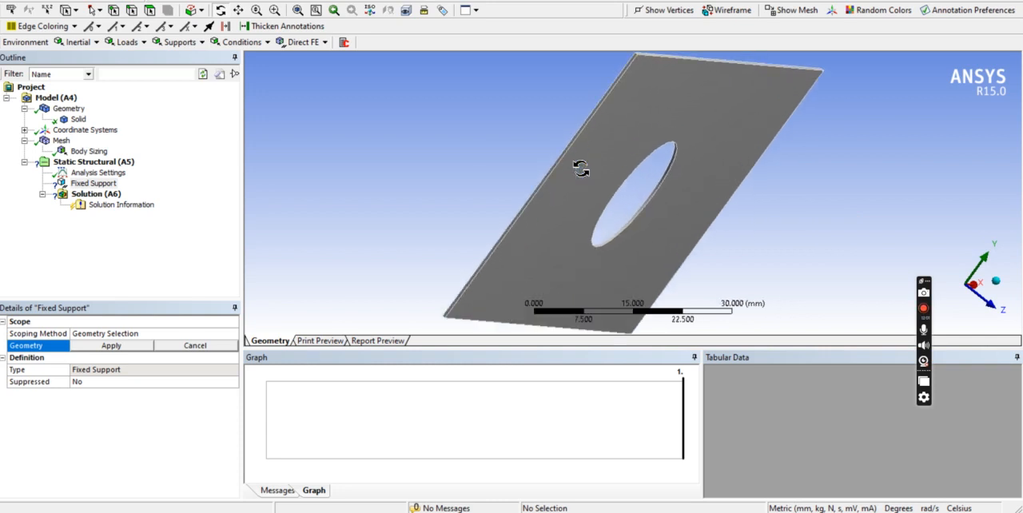
scroll(581, 169, "up", 1)
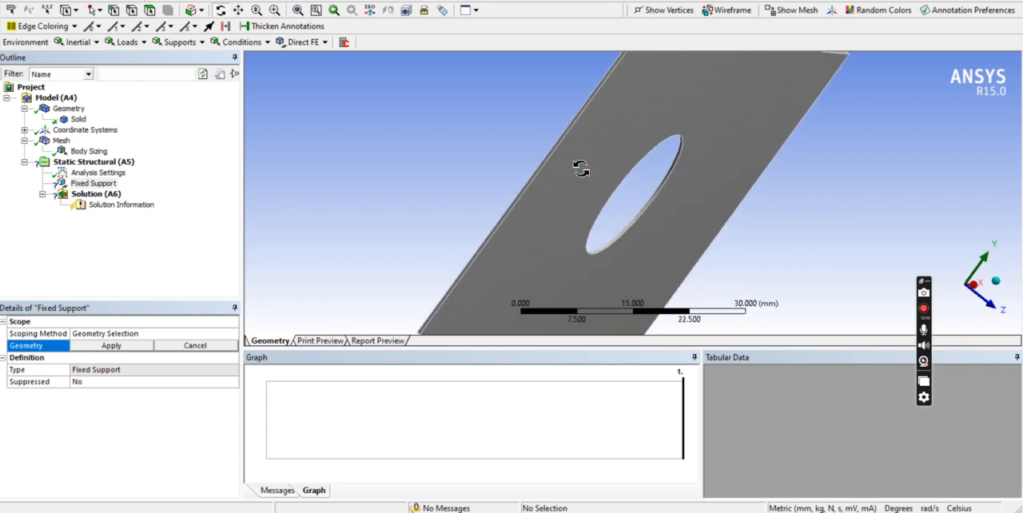
scroll(558, 157, "up", 1)
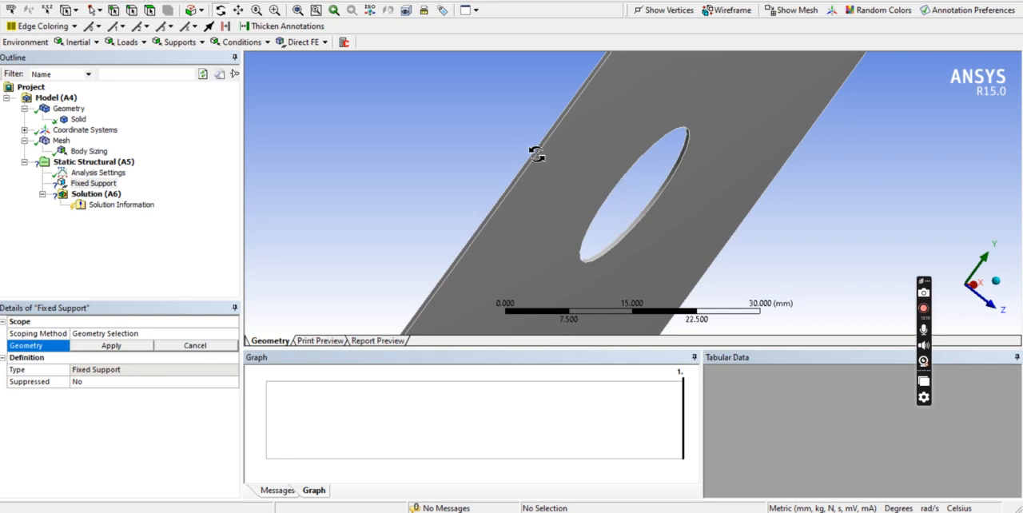
left_click(152, 11)
scroll(540, 164, "up", 3)
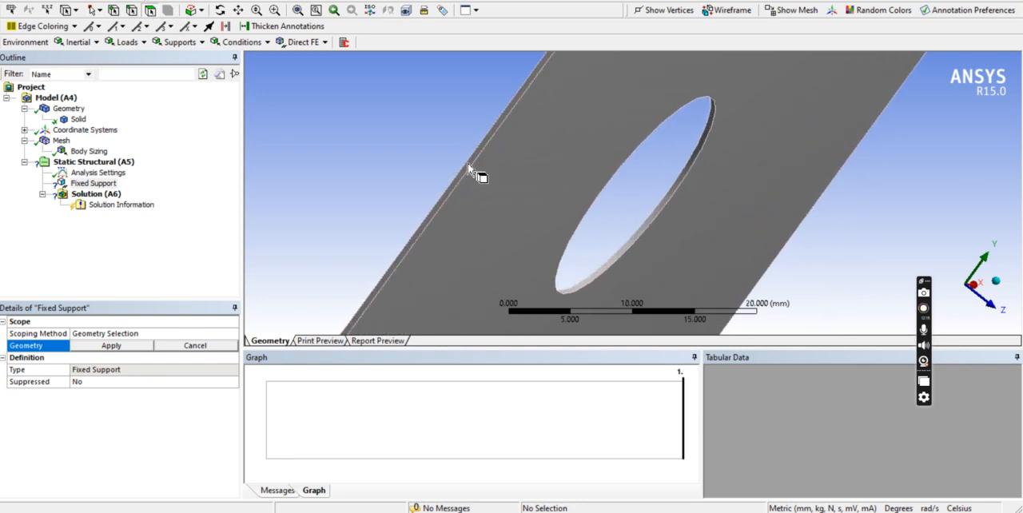
left_click(467, 172)
scroll(467, 168, "down", 3)
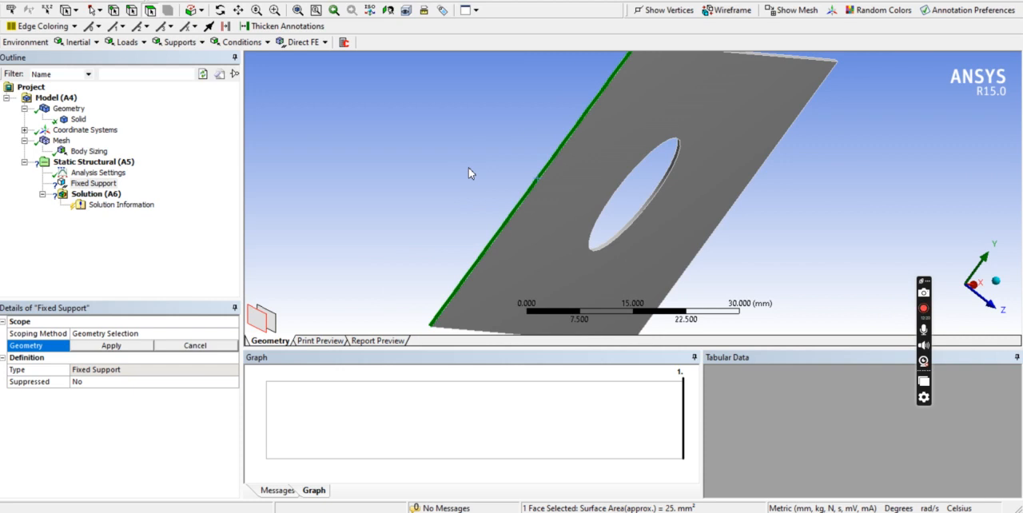
scroll(502, 126, "down", 1)
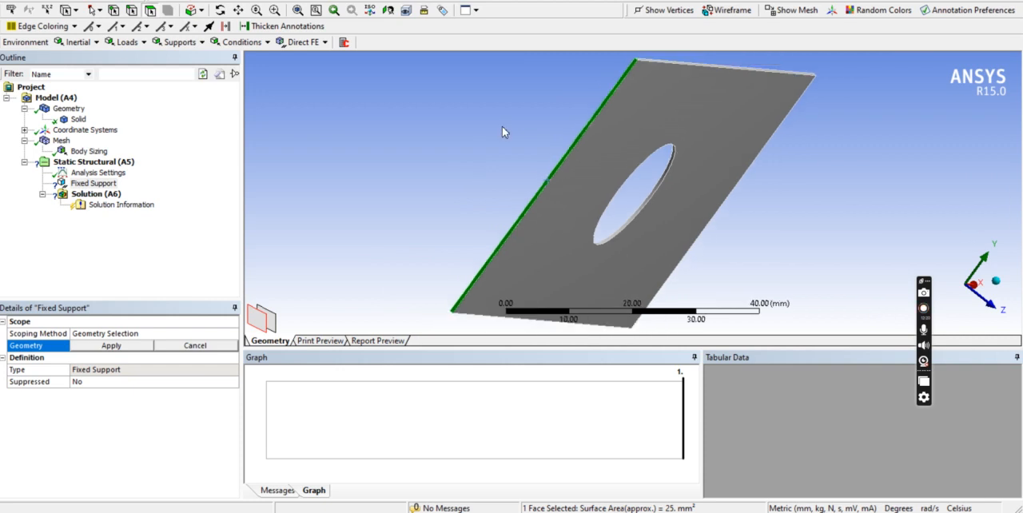
left_click(110, 346)
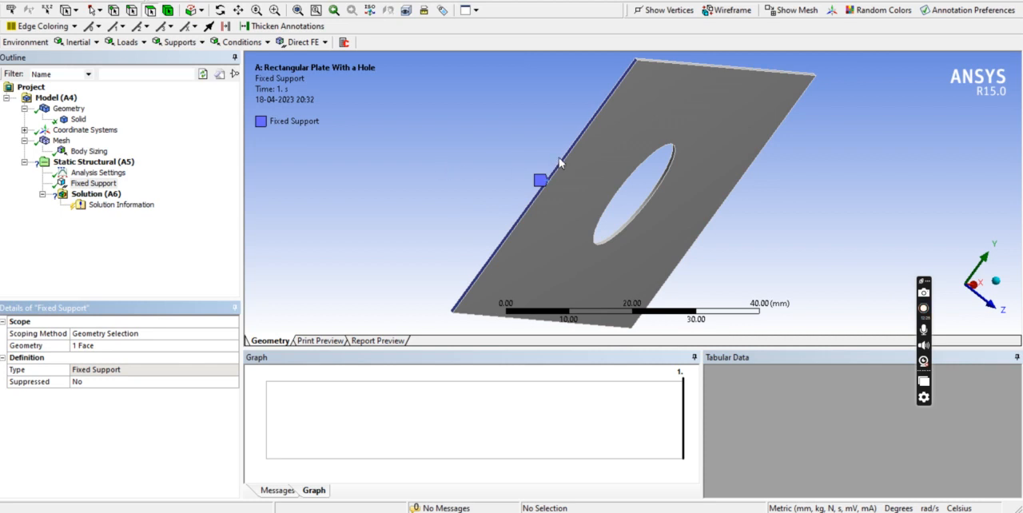
Examine the fixed support on the plate's end face up close and in the front view.
scroll(559, 164, "up", 2)
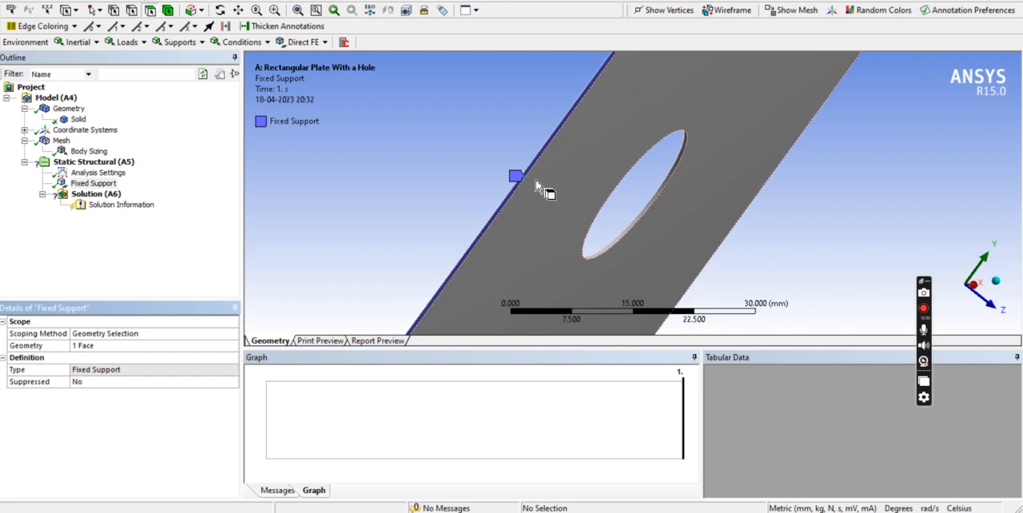
scroll(544, 188, "up", 2)
scroll(543, 188, "down", 2)
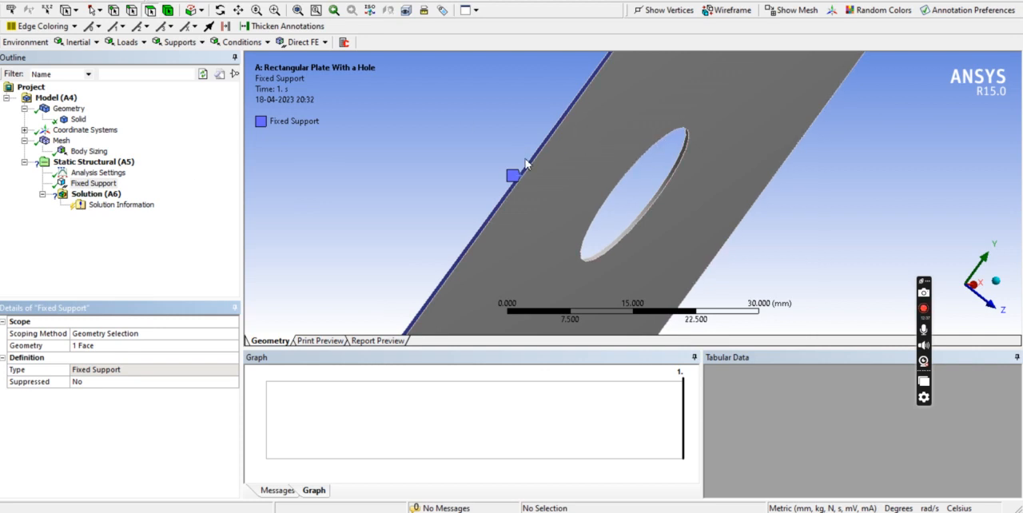
scroll(525, 164, "down", 1)
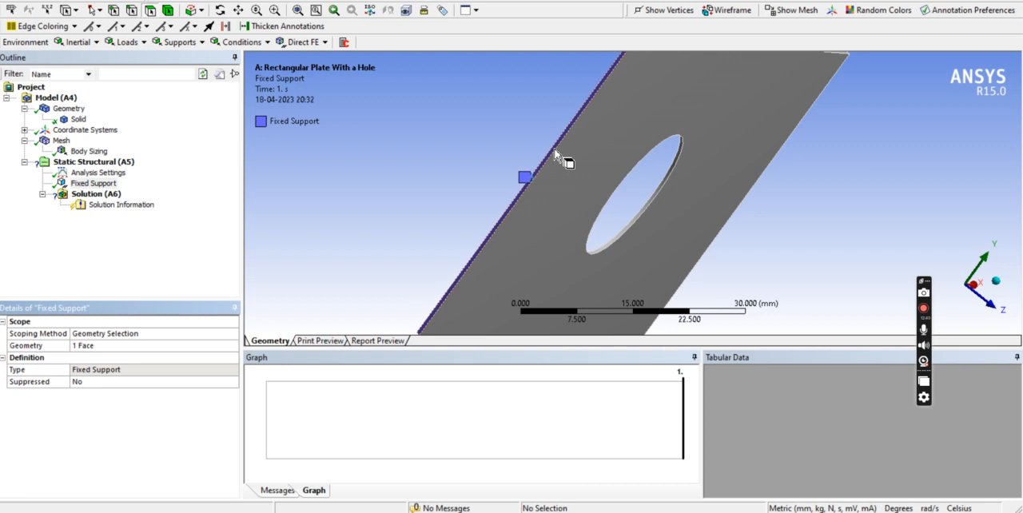
scroll(526, 188, "down", 1)
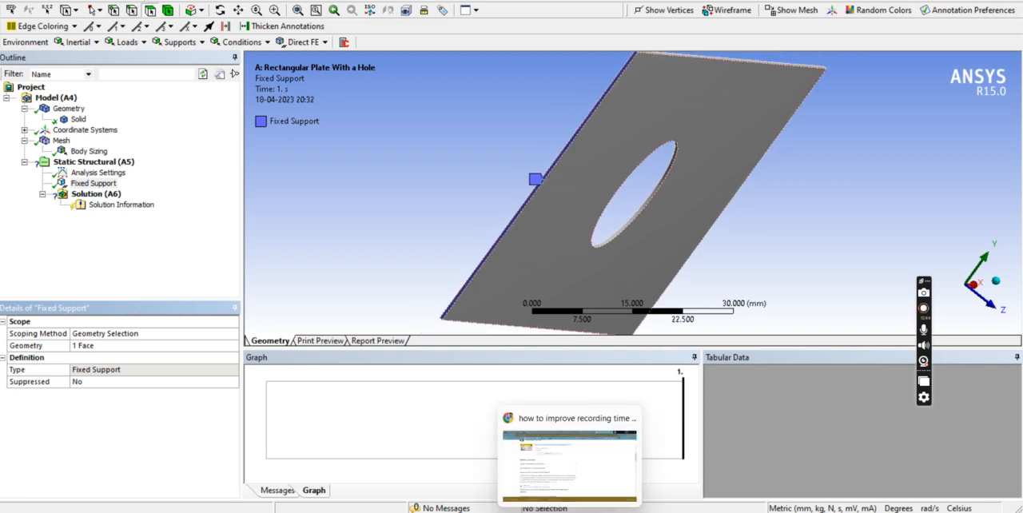
right_click(780, 245)
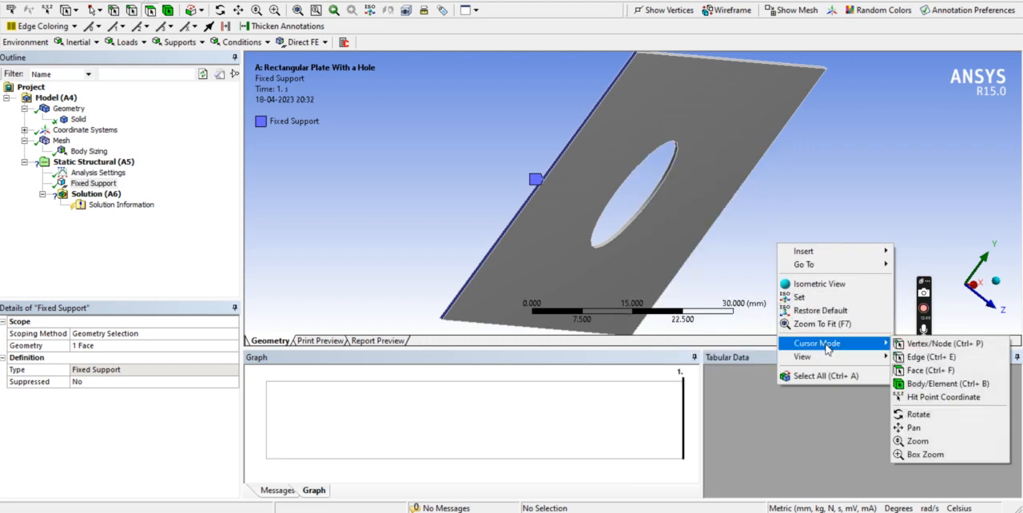
mouse_move(823, 343)
mouse_move(840, 357)
left_click(916, 357)
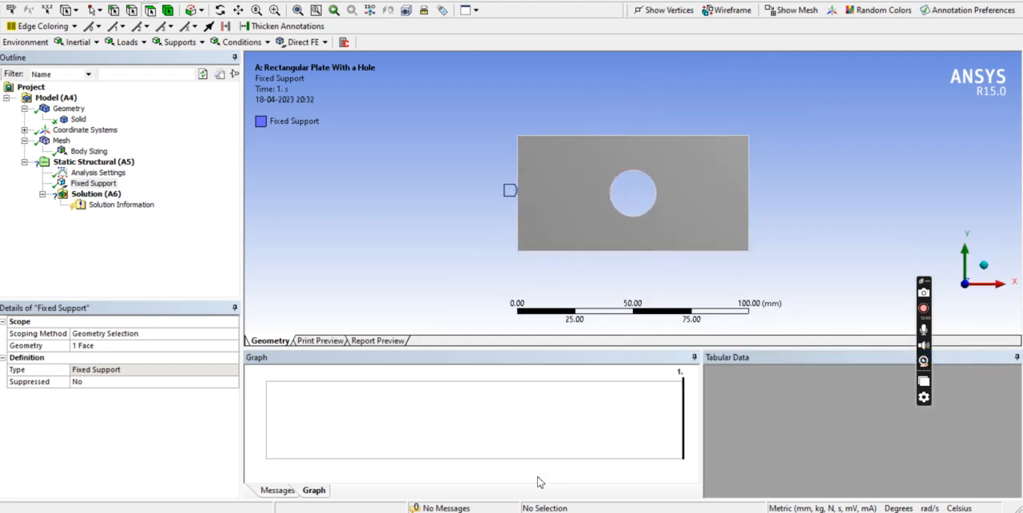
Check the load on the plate's free end in the problem drawing and return to Mechanical.
mouse_move(628, 512)
left_click(628, 447)
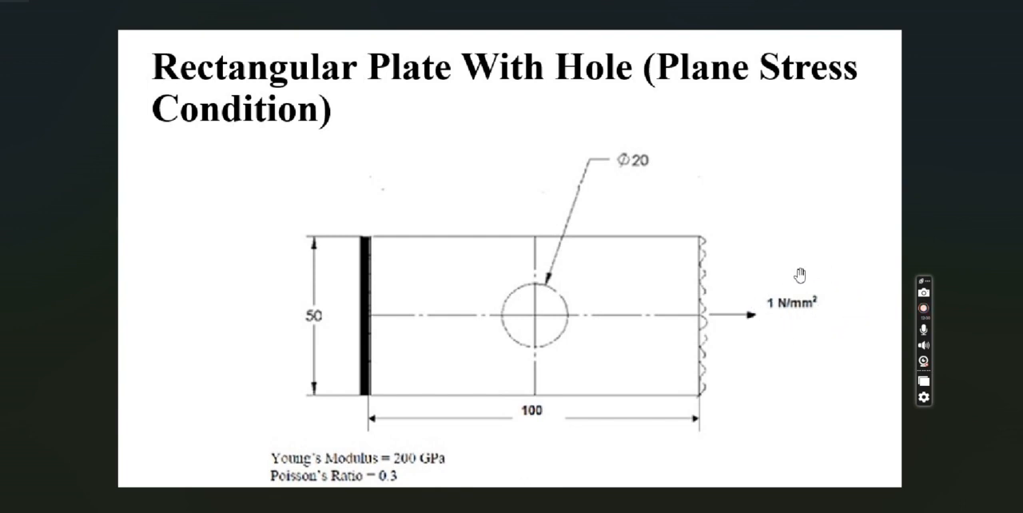
mouse_move(705, 509)
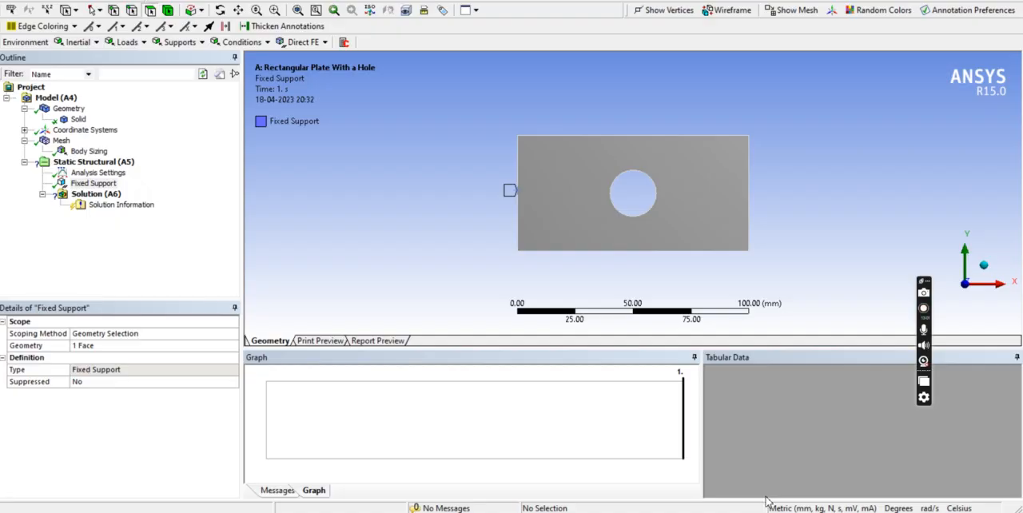
left_click(767, 500)
Insert a Pressure load and scope it to the thin end face opposite the fixed support.
right_click(401, 192)
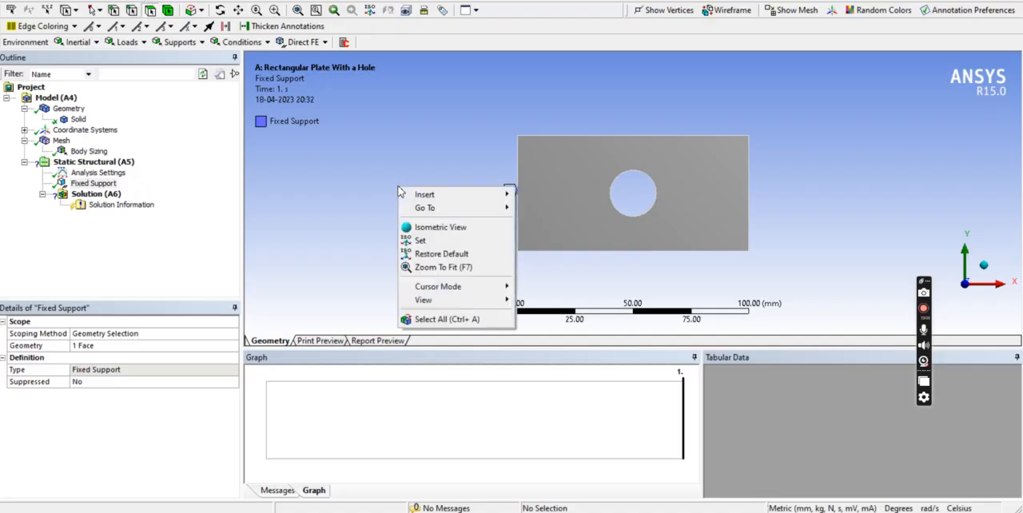
left_click(447, 228)
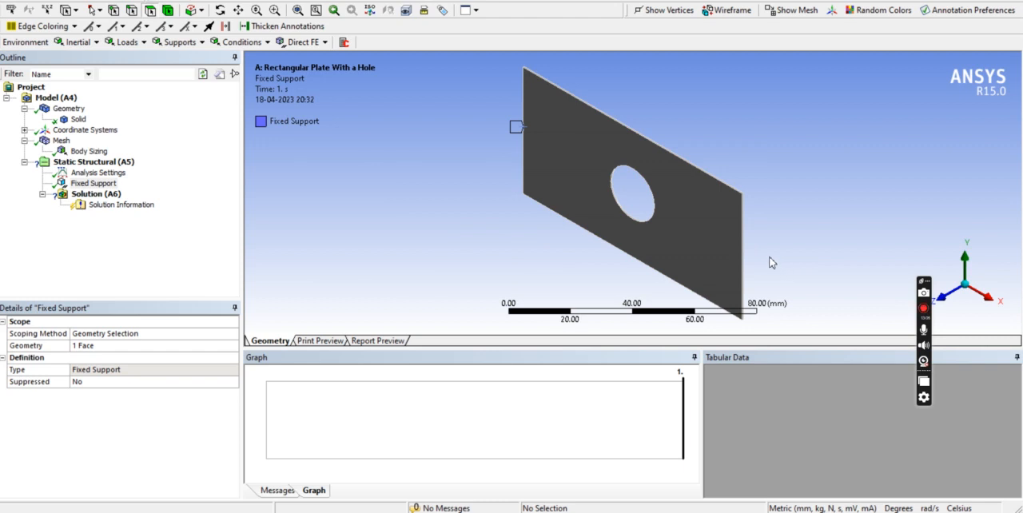
scroll(760, 262, "up", 2)
middle_click_drag(759, 262, 708, 236)
scroll(740, 185, "up", 5)
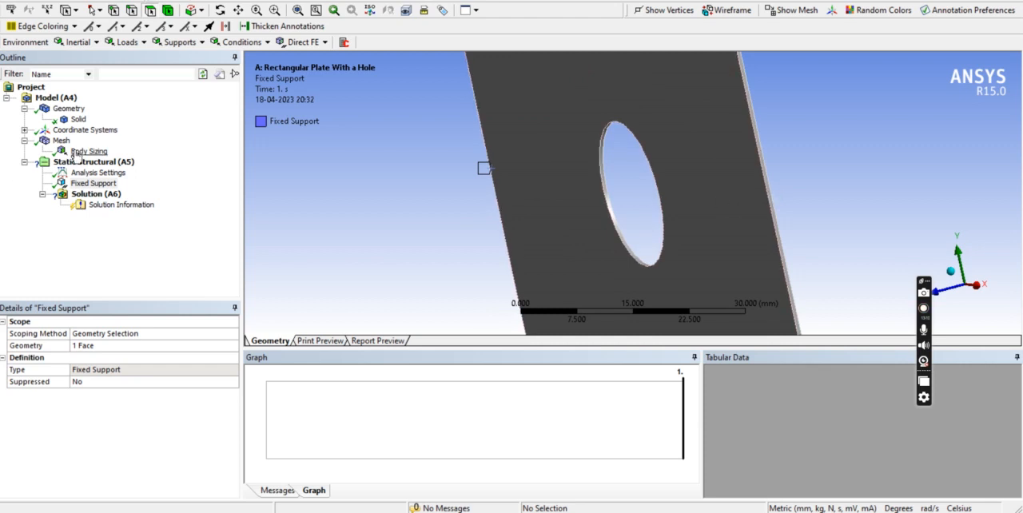
left_click(128, 42)
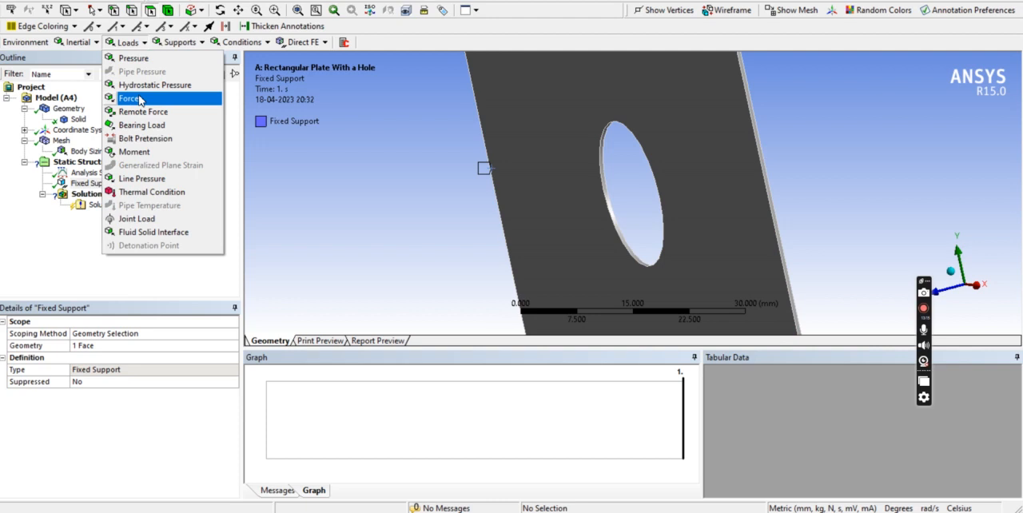
left_click(135, 58)
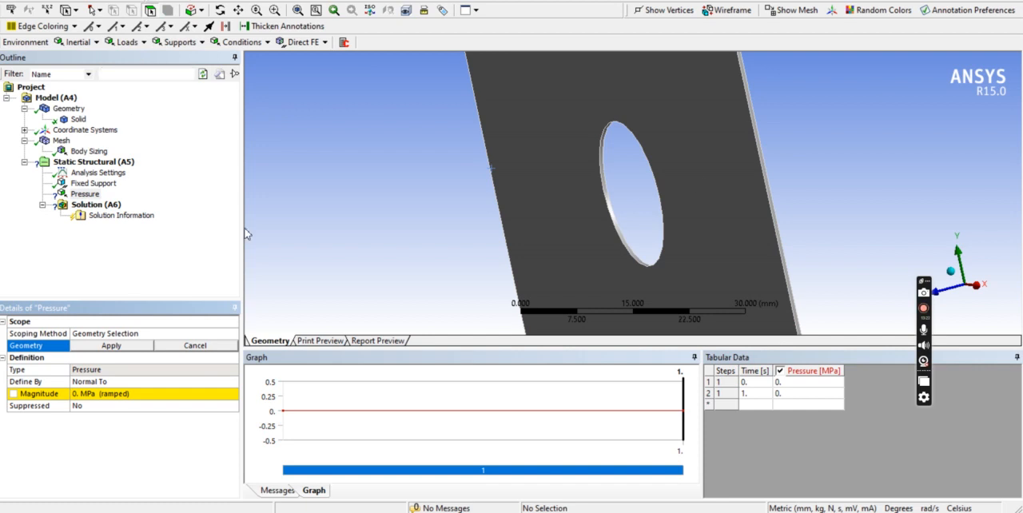
left_click(769, 190)
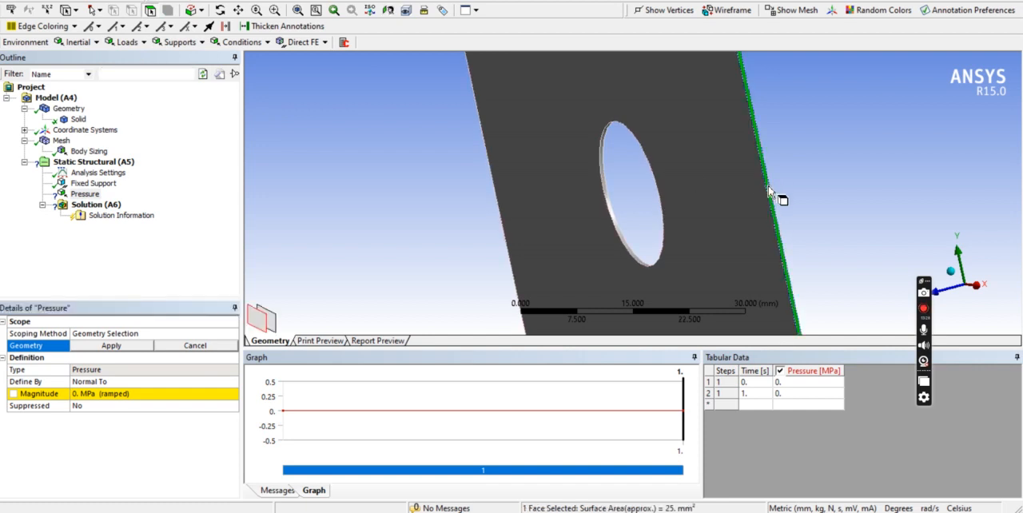
left_click(121, 350)
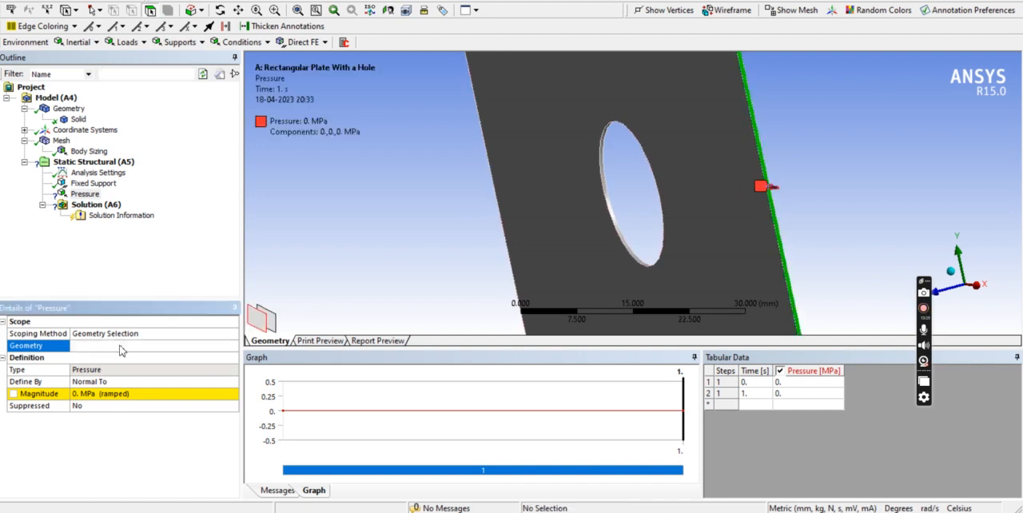
Define the pressure by Components with an X Component of 1 MPa, showing the plate in isometric view.
left_click(101, 394)
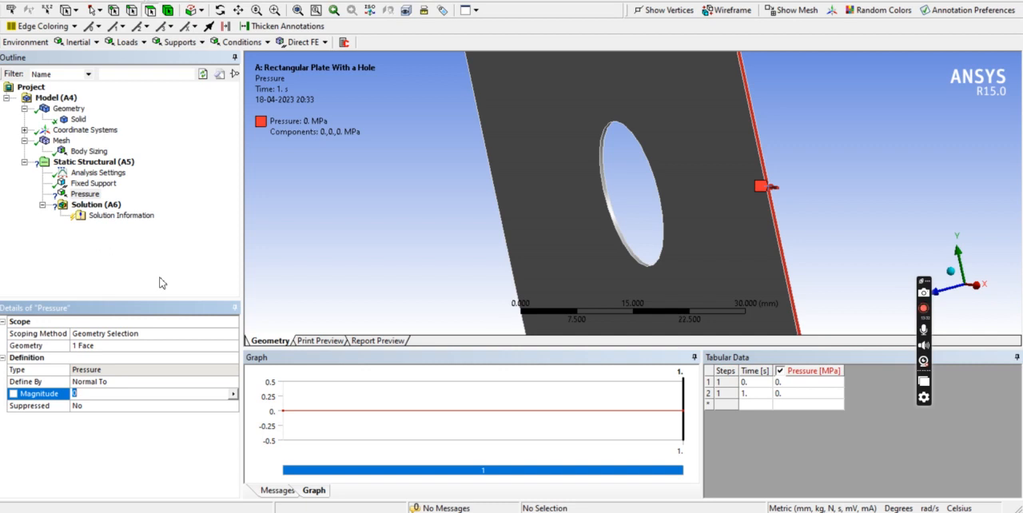
right_click(374, 193)
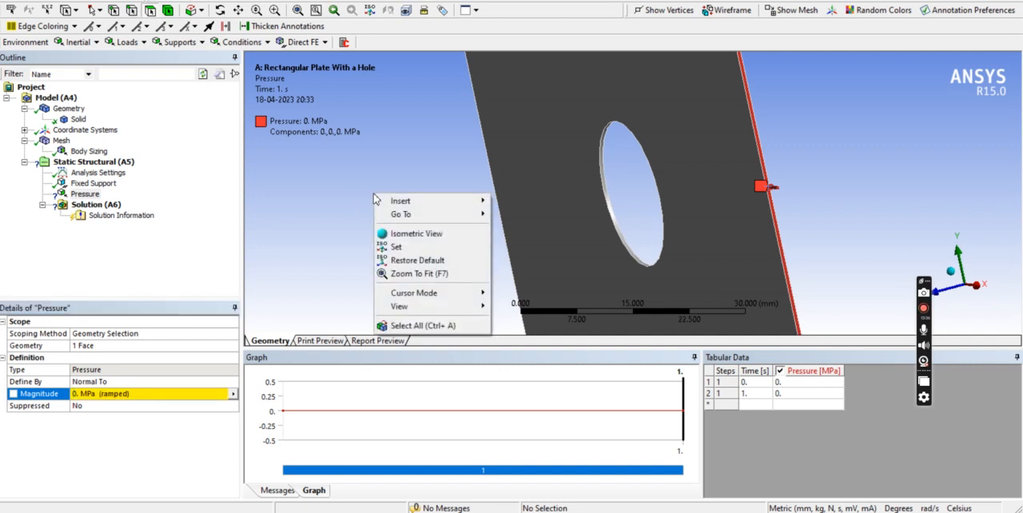
left_click(416, 238)
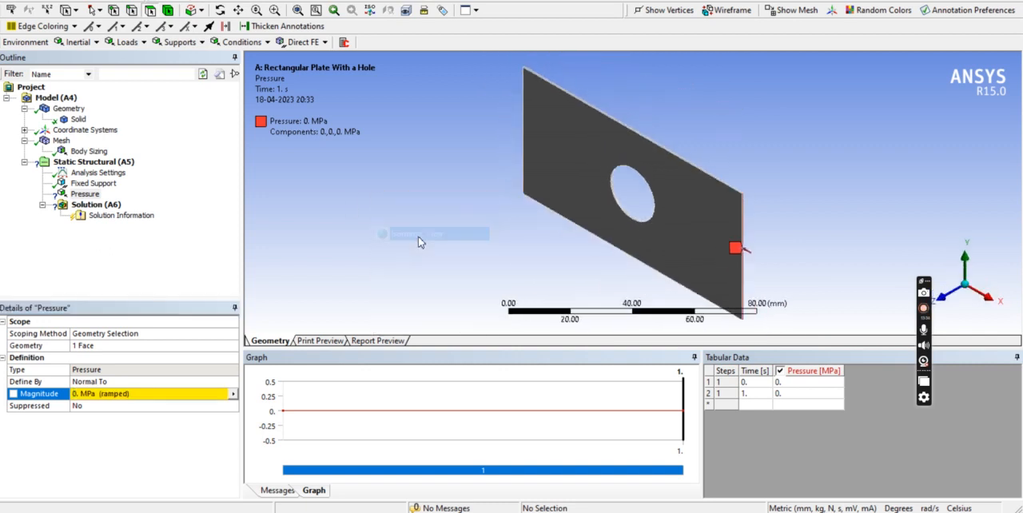
left_click(110, 385)
left_click(234, 383)
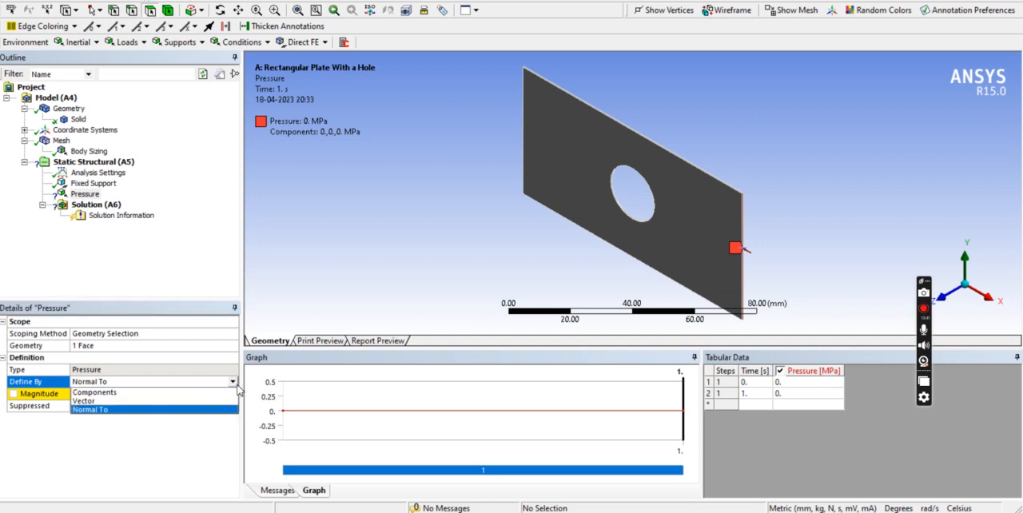
left_click(121, 395)
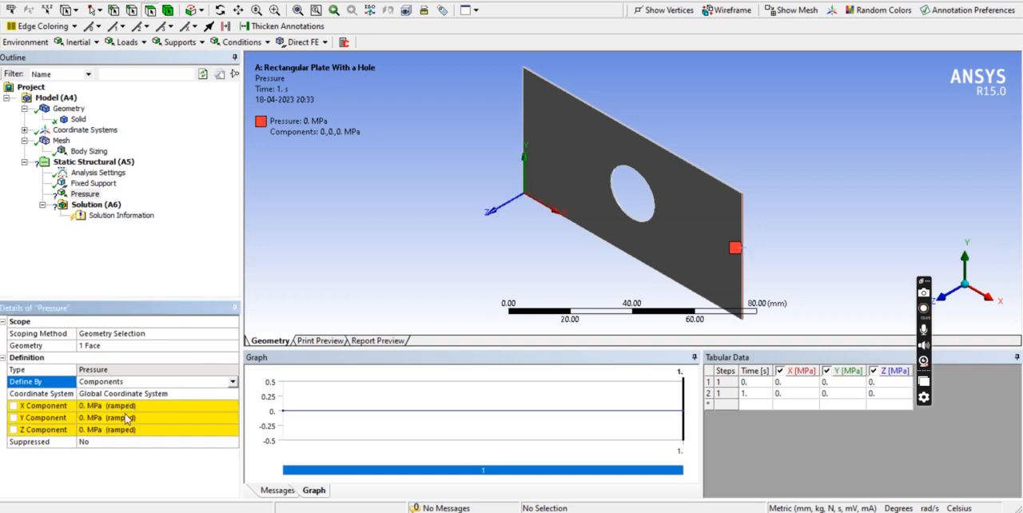
left_click(134, 406)
type("1")
key("Return")
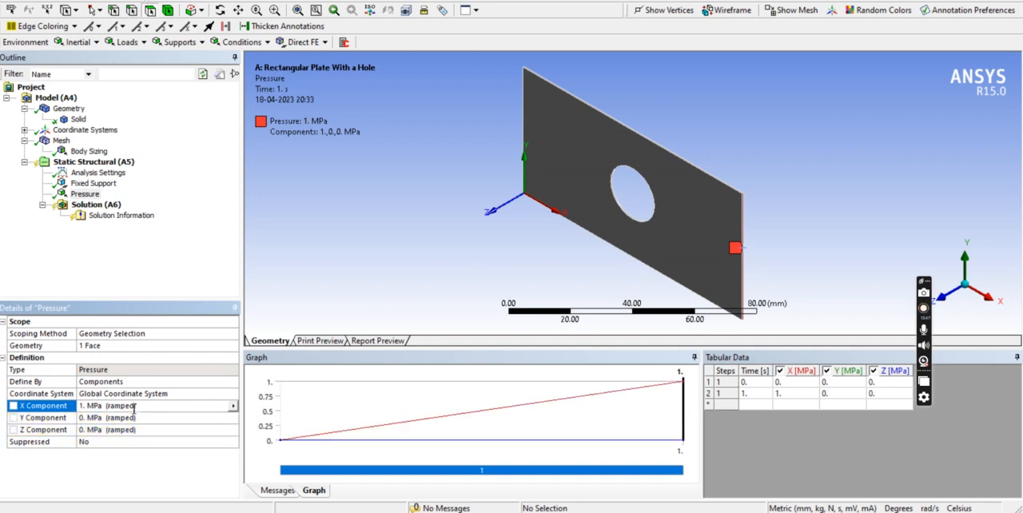
Review the Fixed Support and Pressure conditions on the plate one after the other.
left_click(84, 193)
left_click(84, 183)
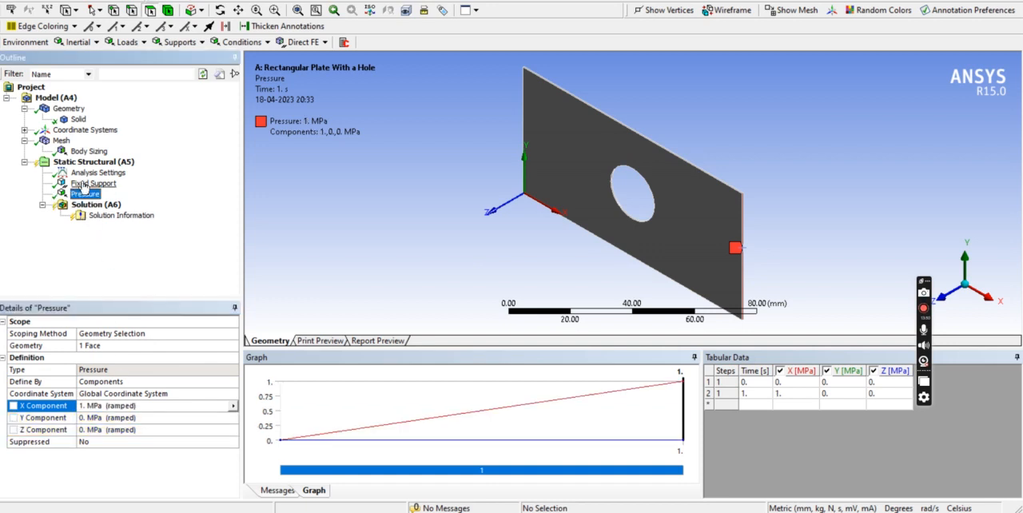
left_click(80, 196)
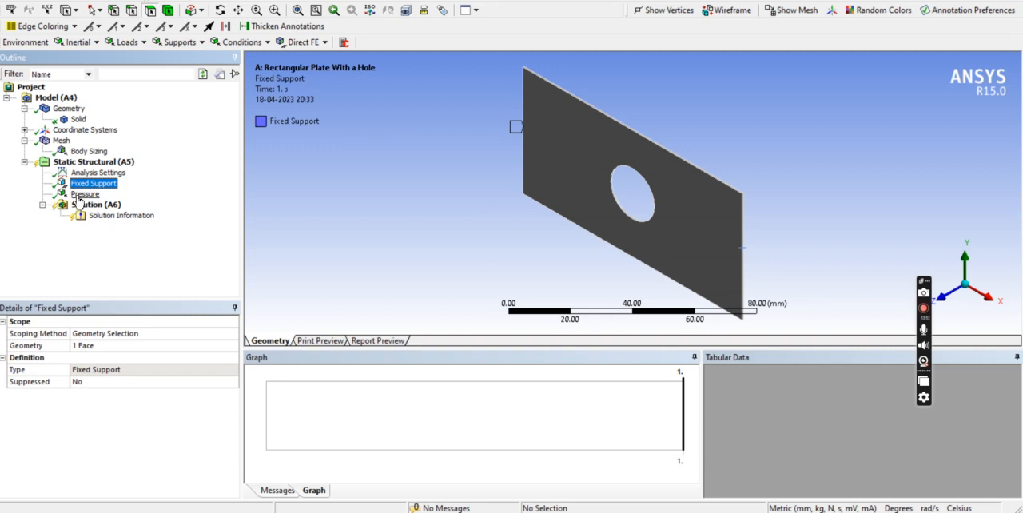
scroll(739, 232, "up", 1)
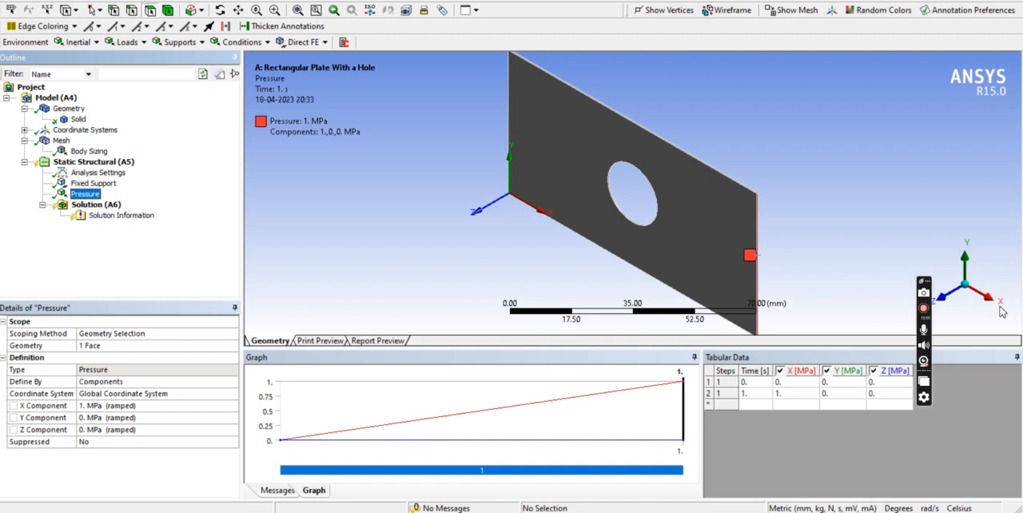
Solve the static structural analysis of the plate.
left_click(90, 207)
right_click(89, 207)
mouse_move(152, 215)
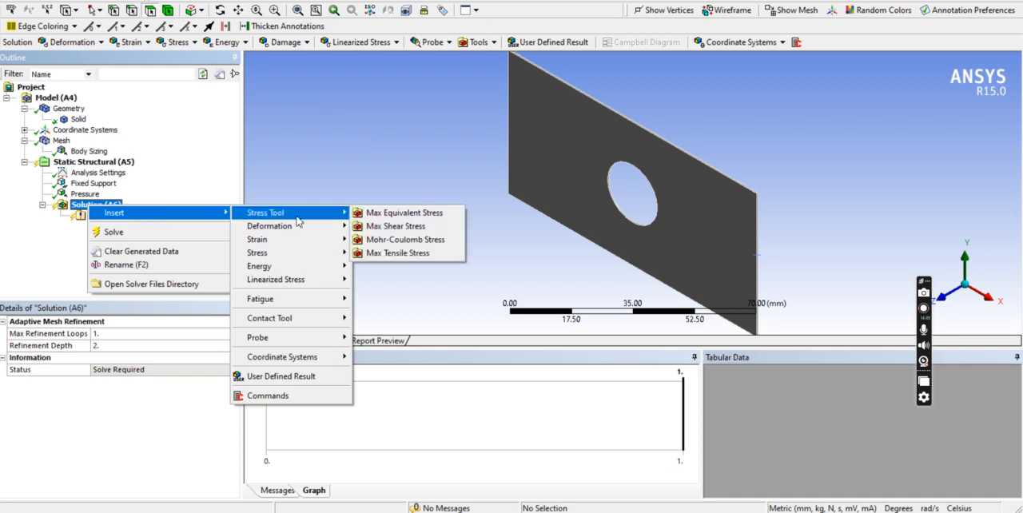
mouse_move(300, 253)
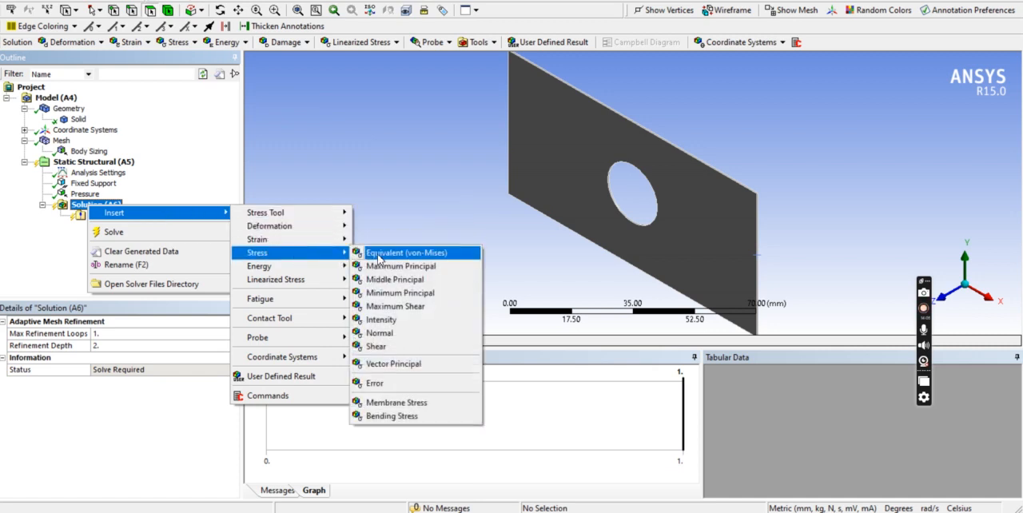
left_click(113, 231)
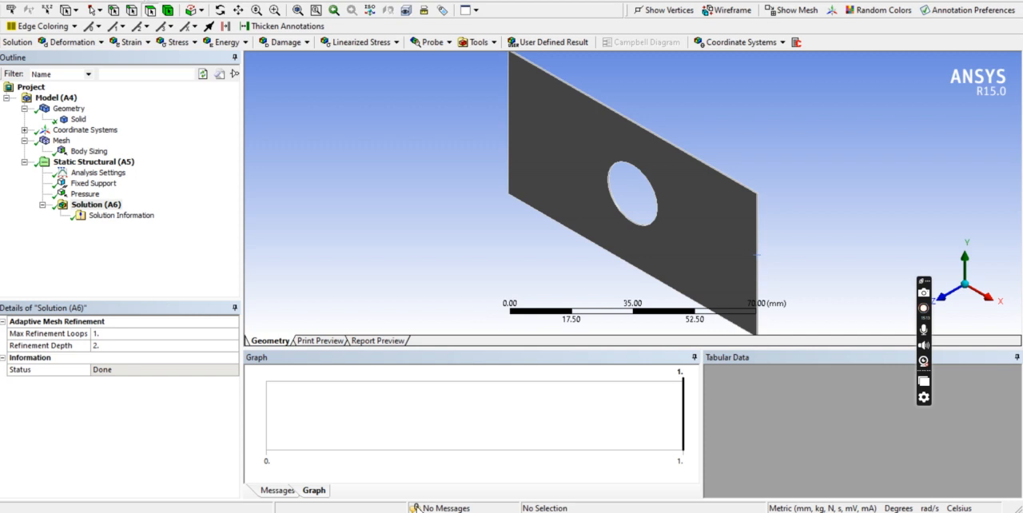
Add Equivalent (von-Mises), Normal and Shear stress results to the solution.
left_click(100, 206)
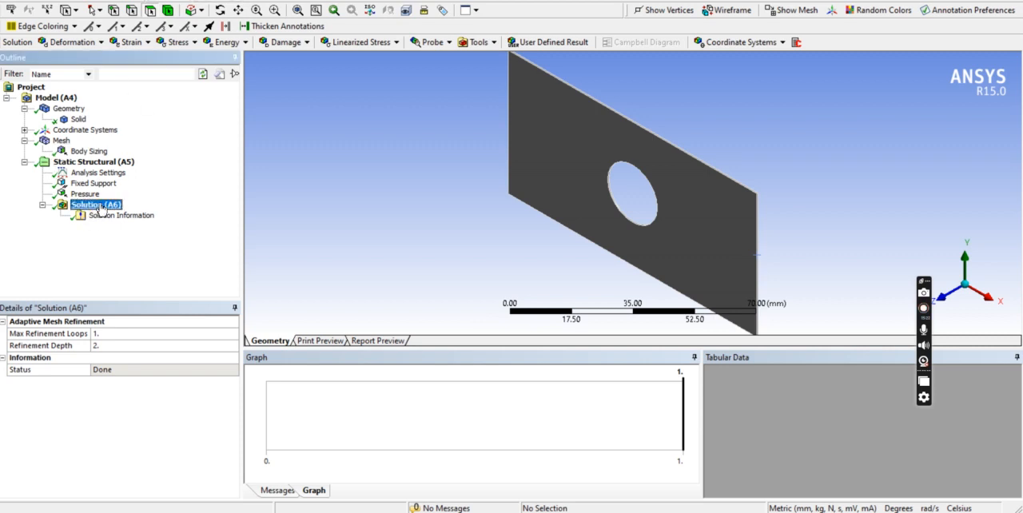
left_click(179, 43)
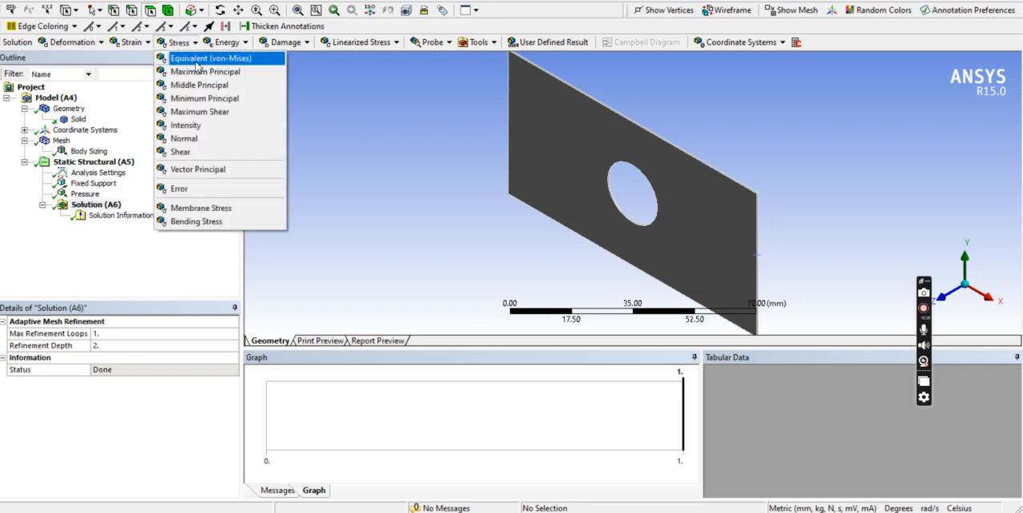
left_click(197, 58)
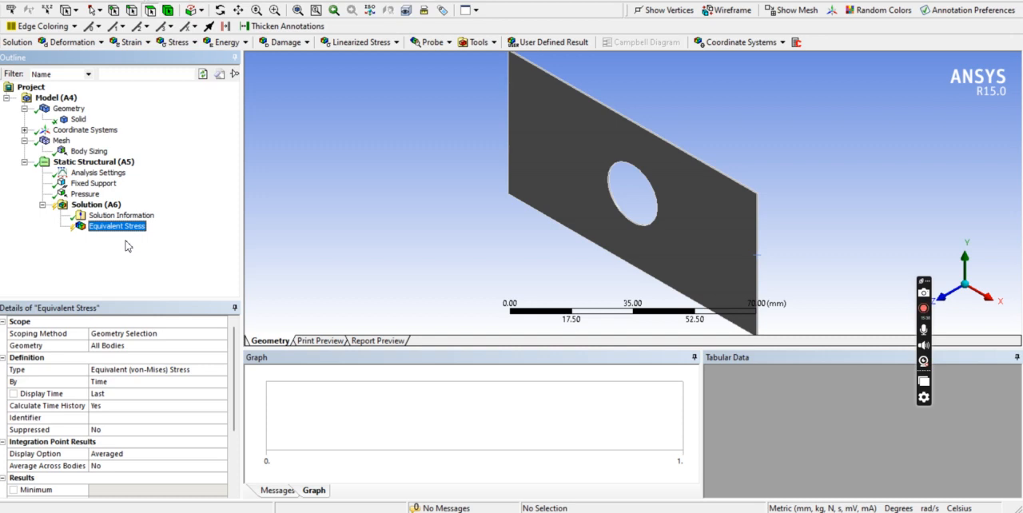
left_click(177, 42)
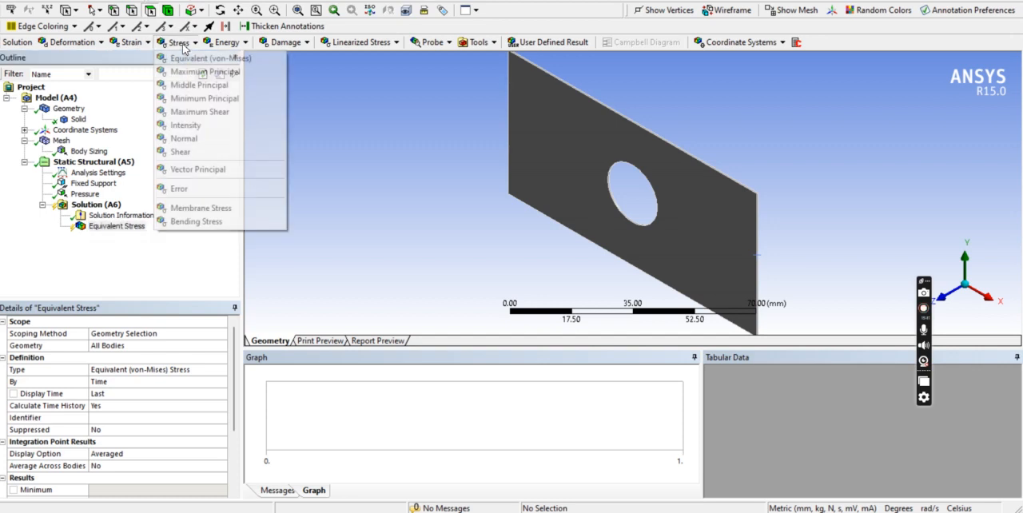
left_click(183, 142)
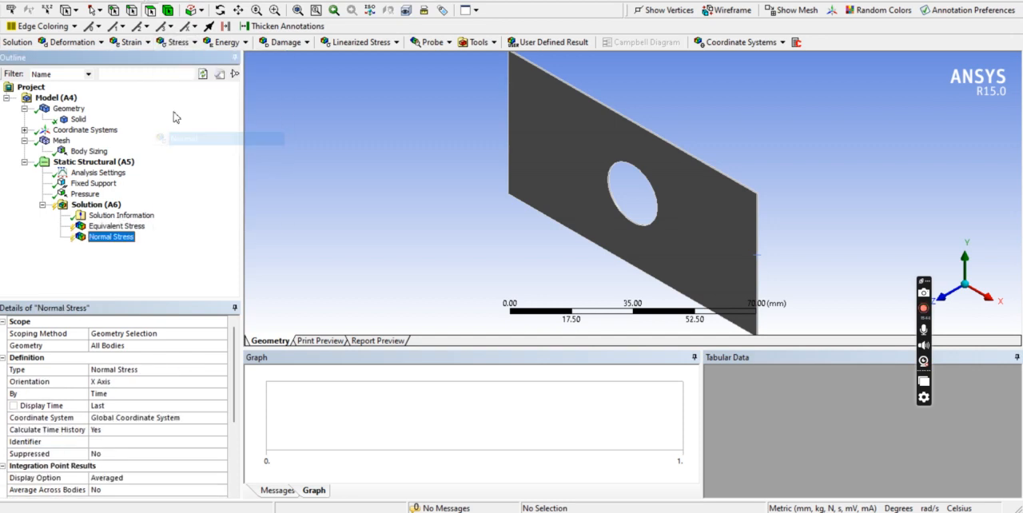
left_click(165, 43)
left_click(173, 154)
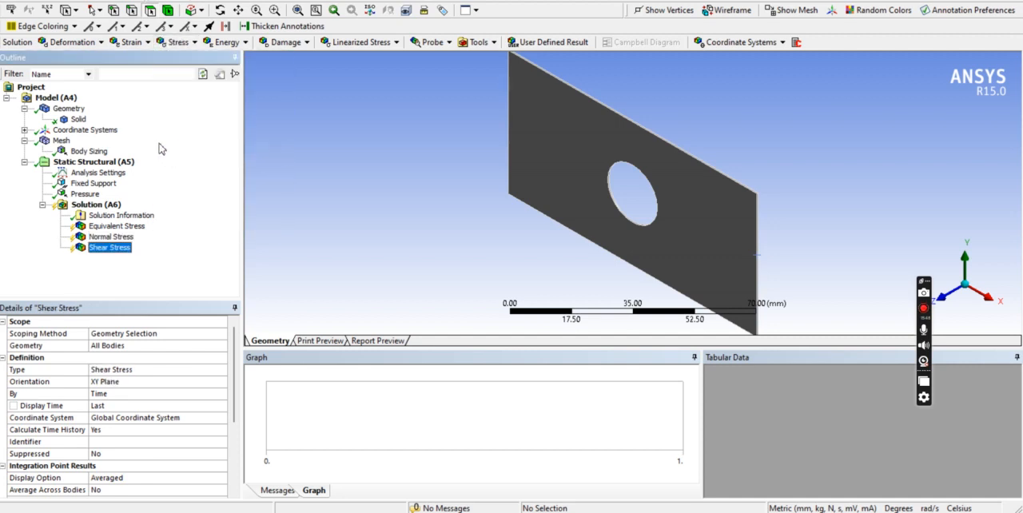
Add Equivalent (von-Mises) strain and Total Deformation results to the solution and evaluate all results.
left_click(128, 44)
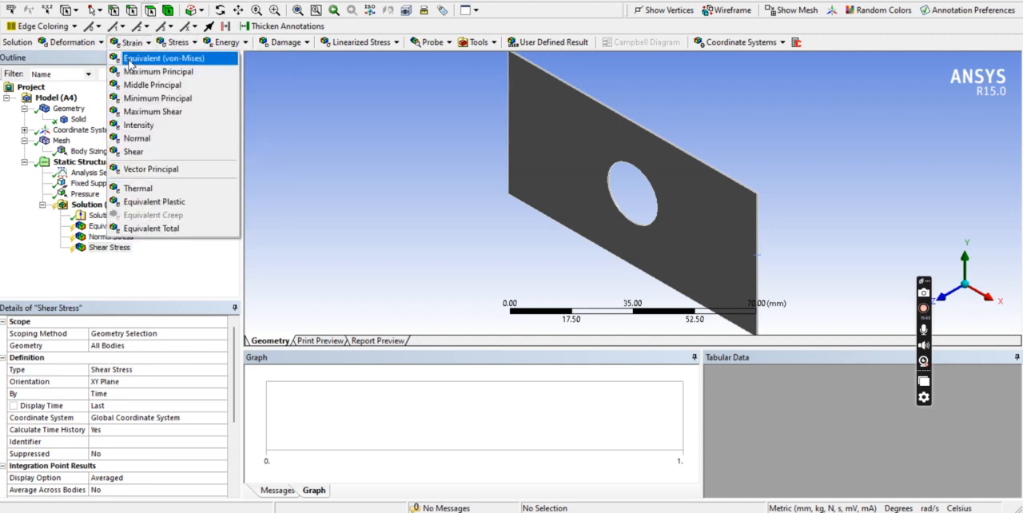
left_click(130, 60)
left_click(72, 43)
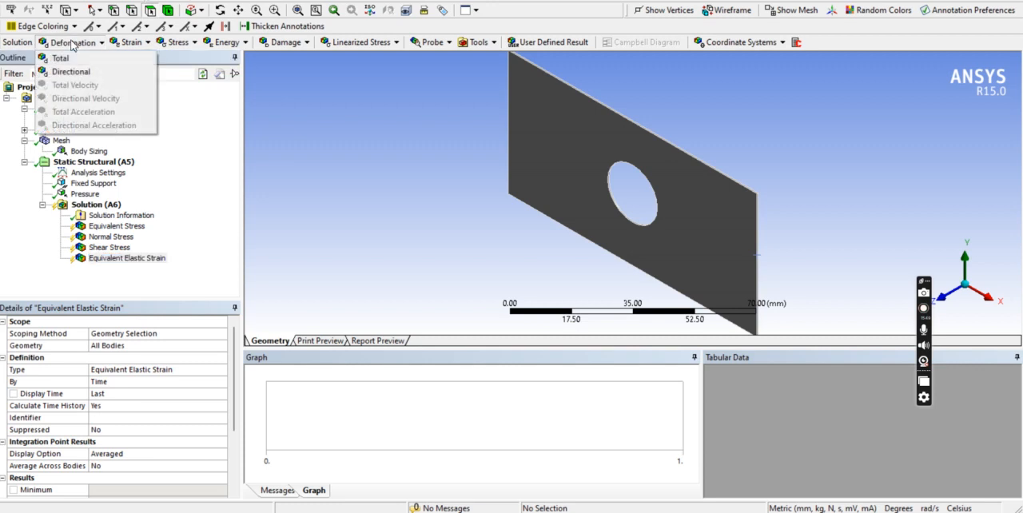
left_click(71, 58)
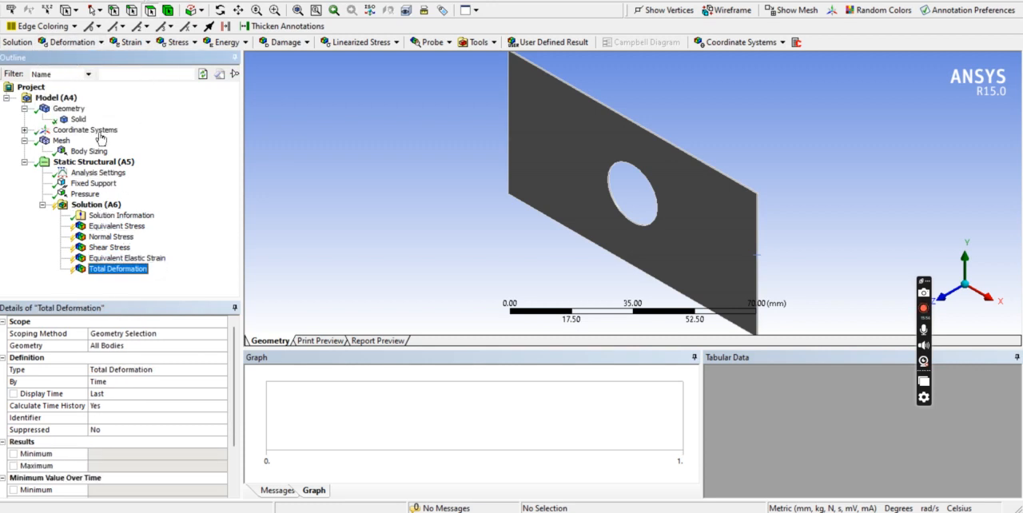
right_click(83, 208)
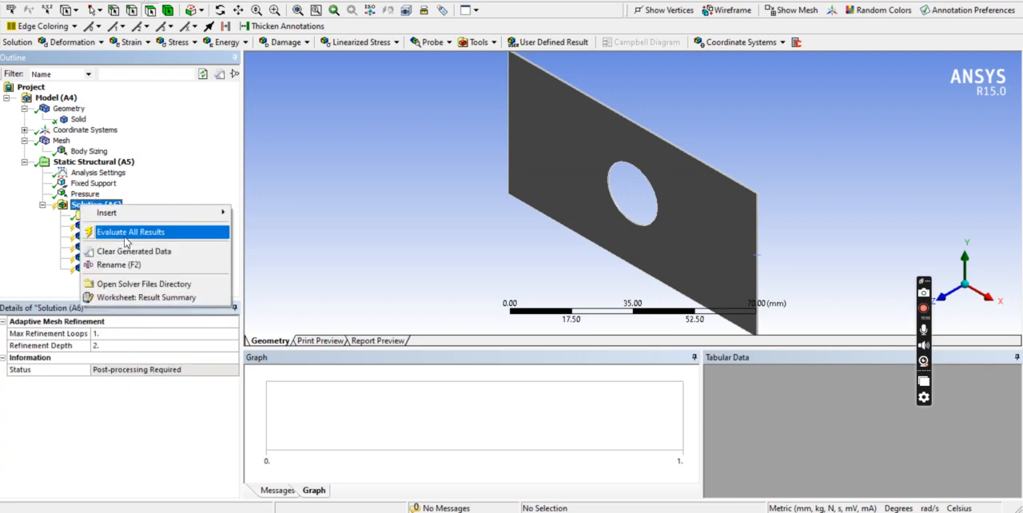
left_click(126, 233)
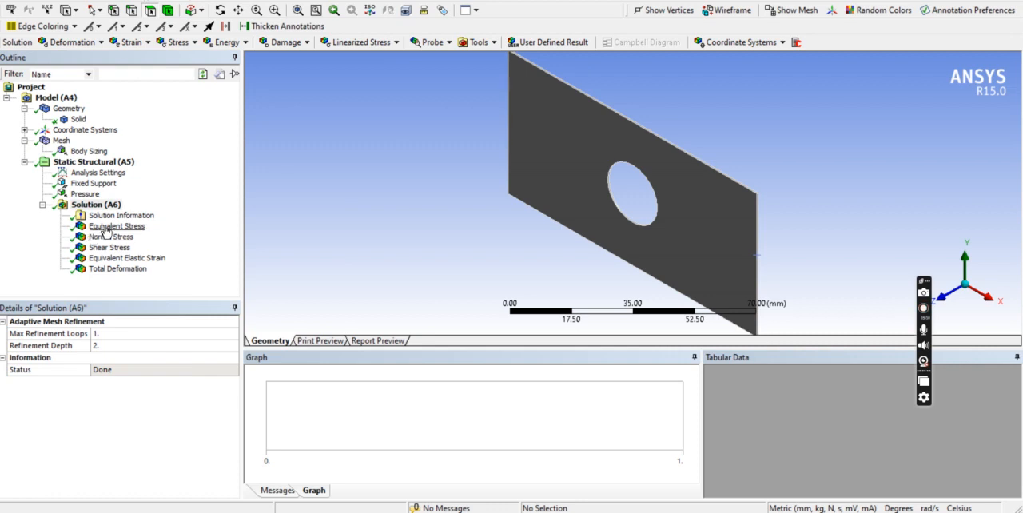
Display the Equivalent Stress plot in Front view and label its maximum and minimum locations.
left_click(115, 226)
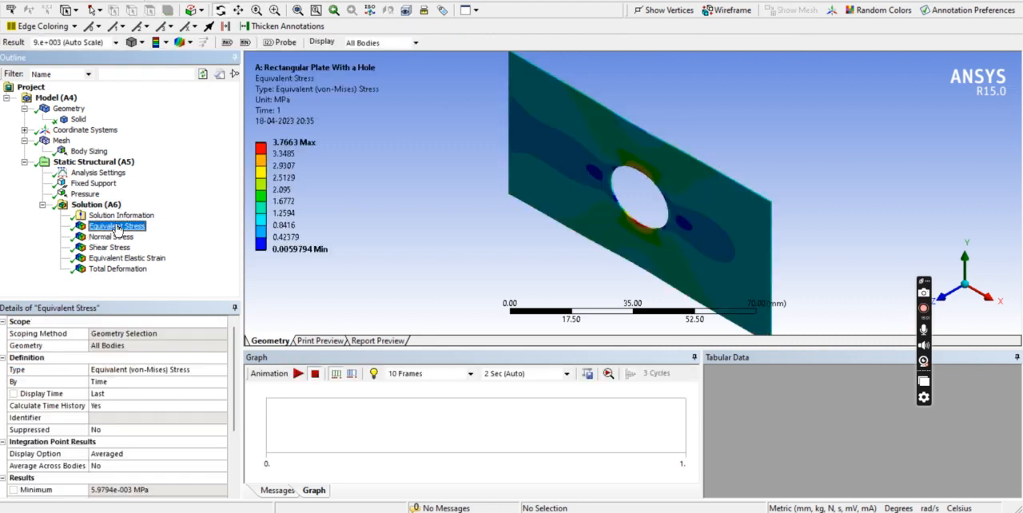
right_click(473, 162)
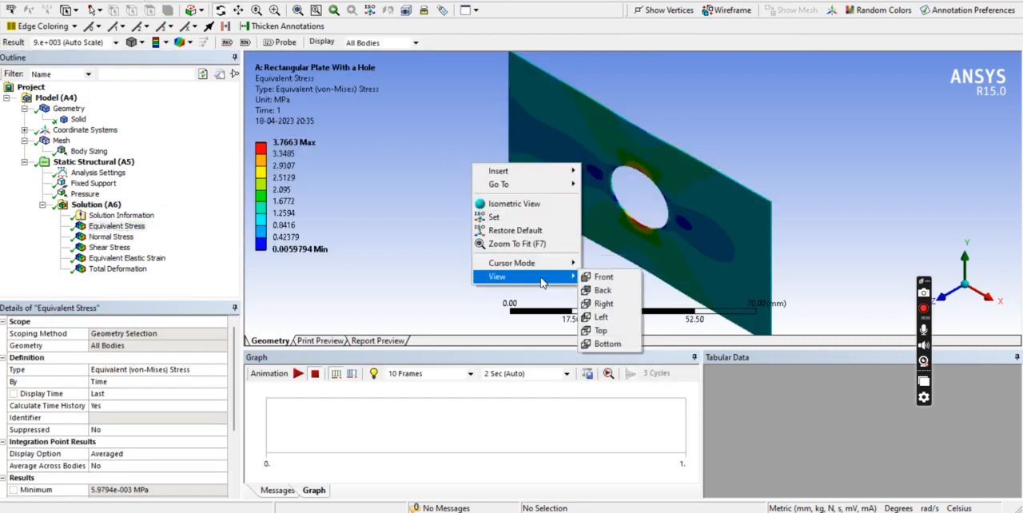
left_click(608, 277)
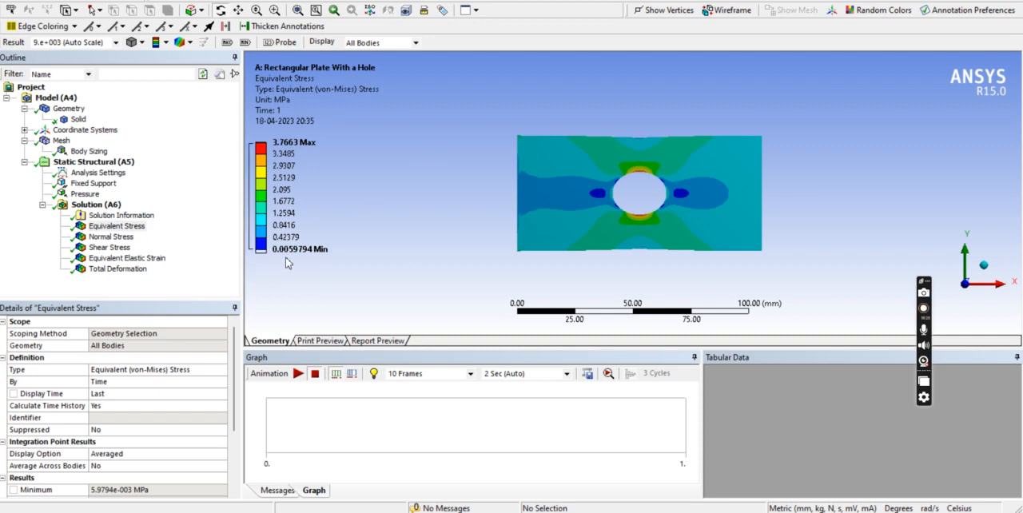
left_click(228, 46)
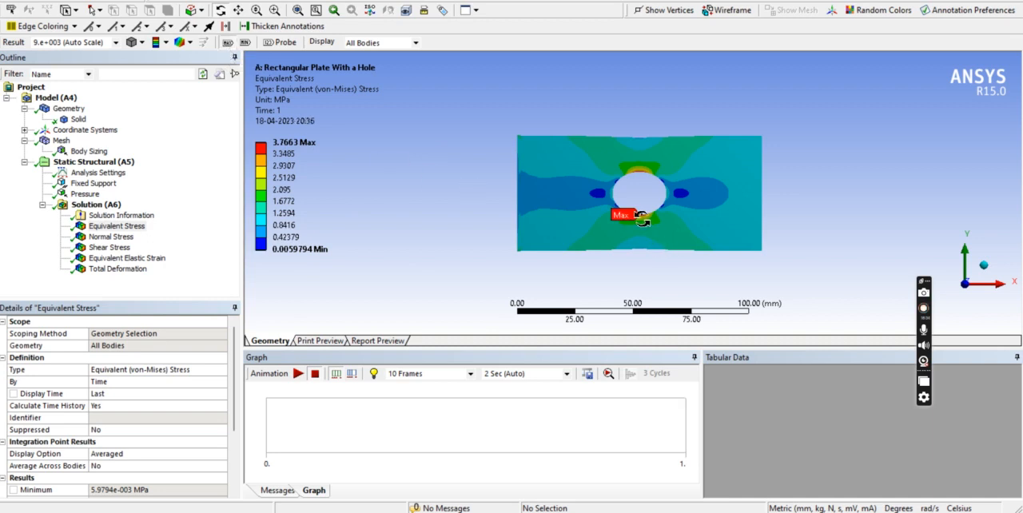
scroll(641, 220, "up", 5)
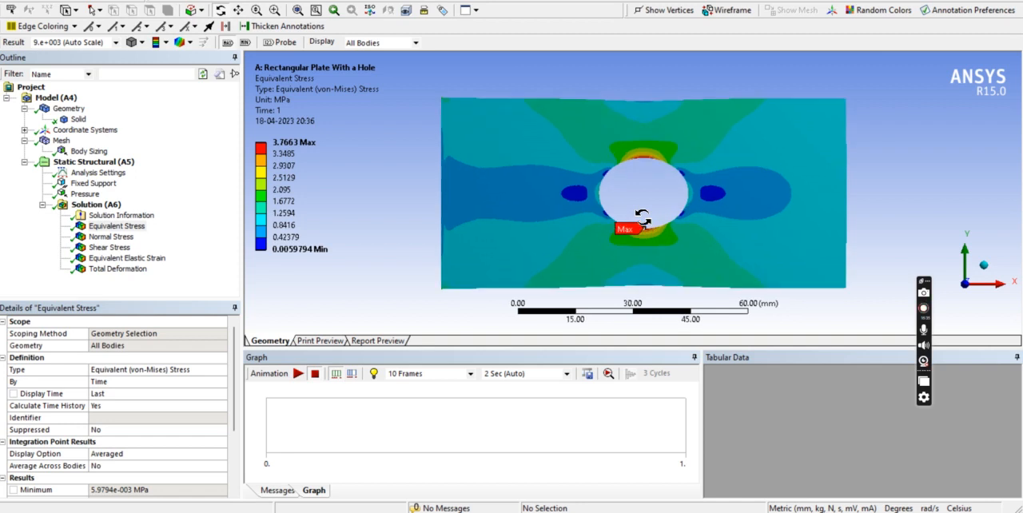
scroll(643, 218, "up", 1)
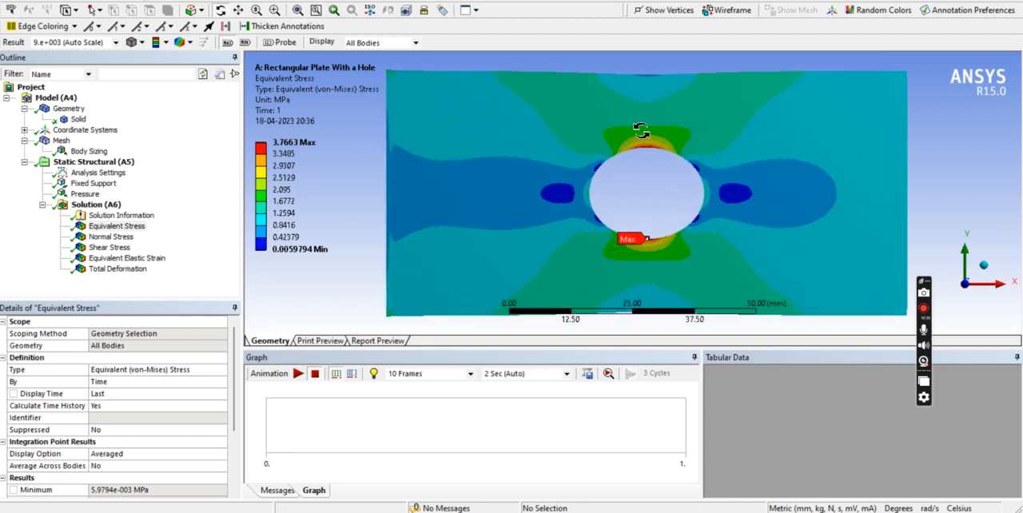
left_click(246, 43)
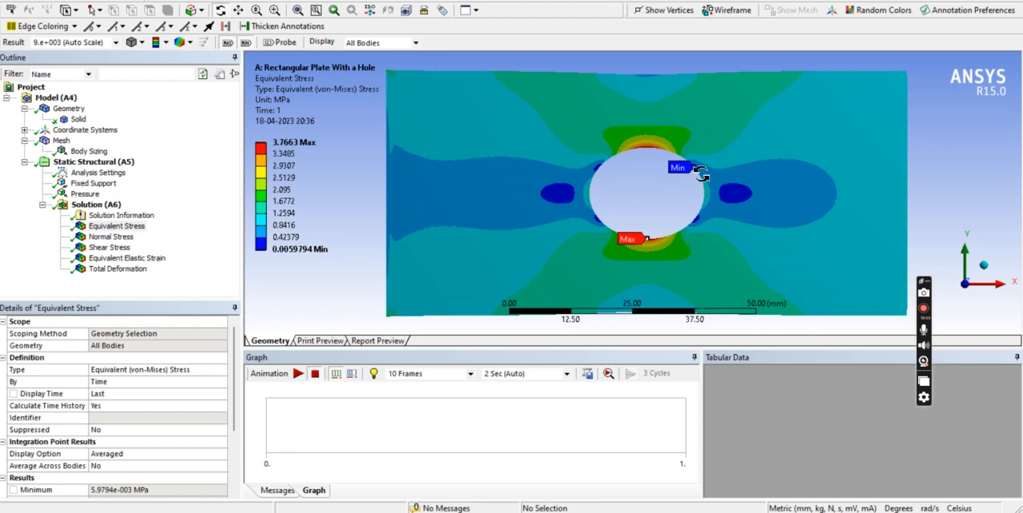
Probe the equivalent stress in the low-stress zone beside the hole and at several points along the hole's upper edge.
left_click(273, 43)
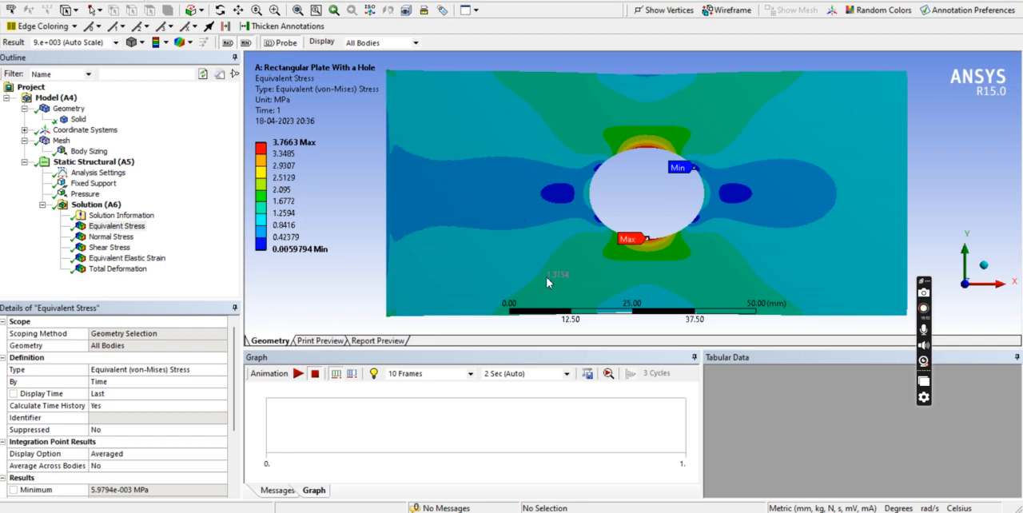
left_click(561, 193)
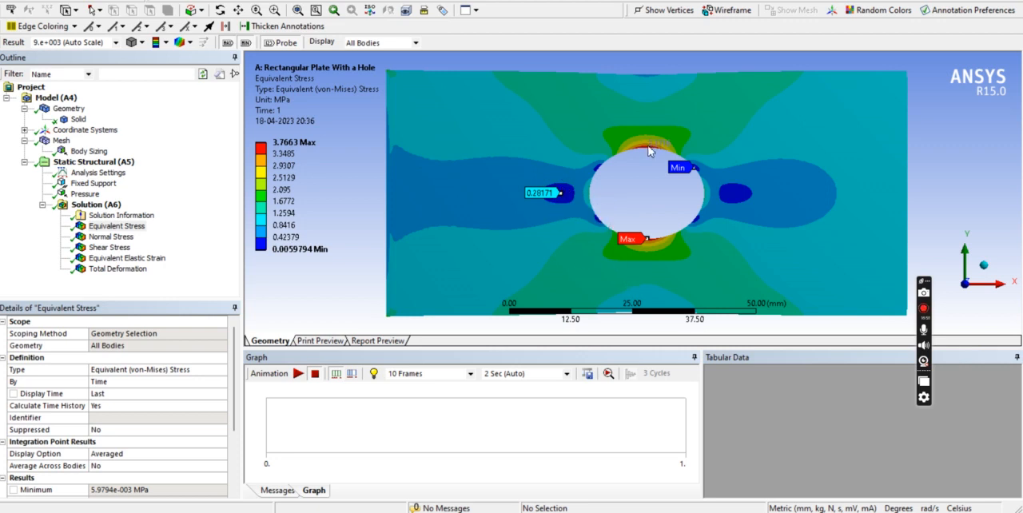
scroll(644, 137, "up", 3)
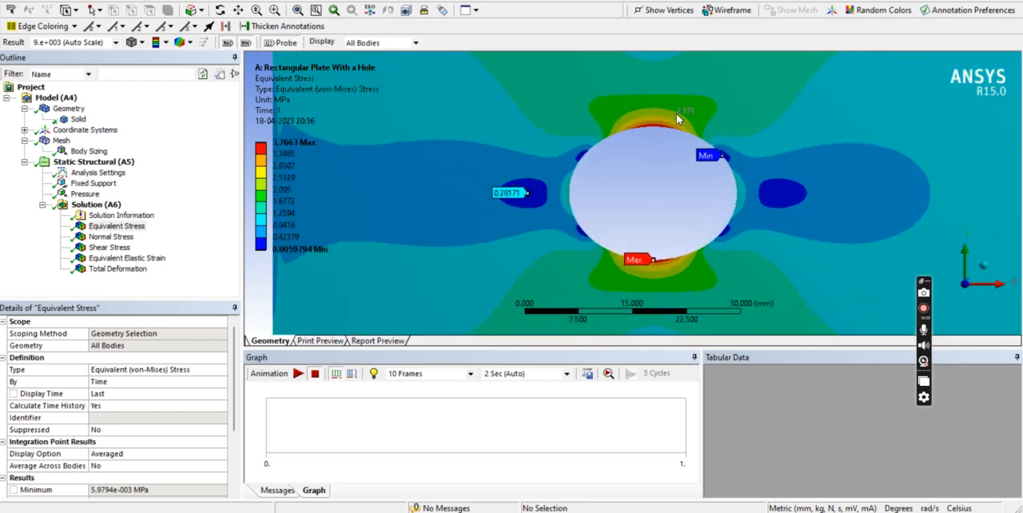
scroll(655, 114, "up", 1)
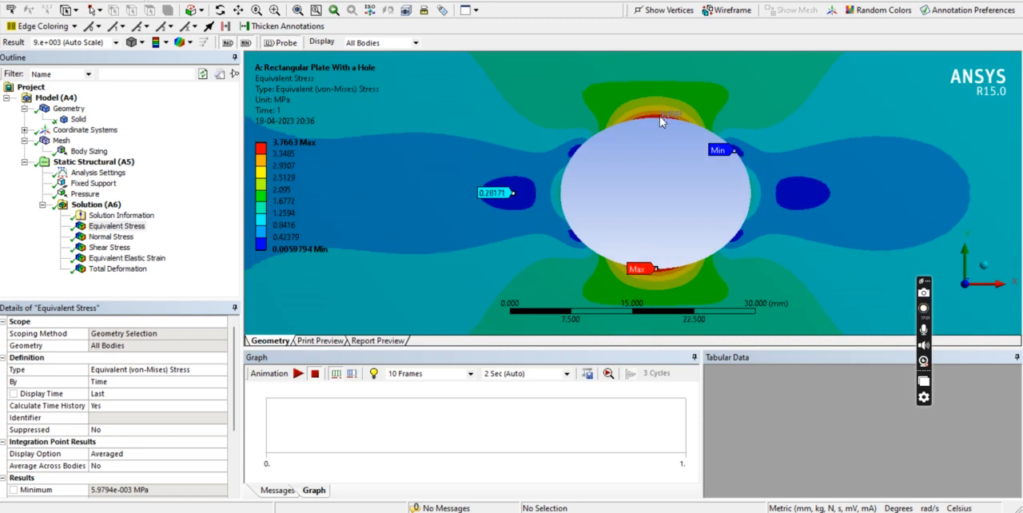
left_click(660, 116)
left_click(665, 112)
left_click(674, 111)
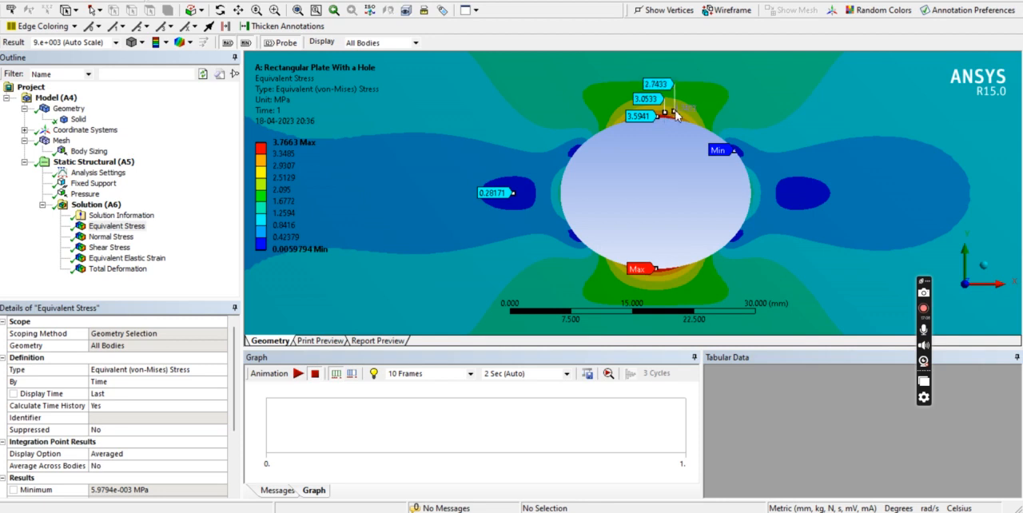
left_click(686, 109)
left_click(711, 92)
scroll(682, 143, "down", 5)
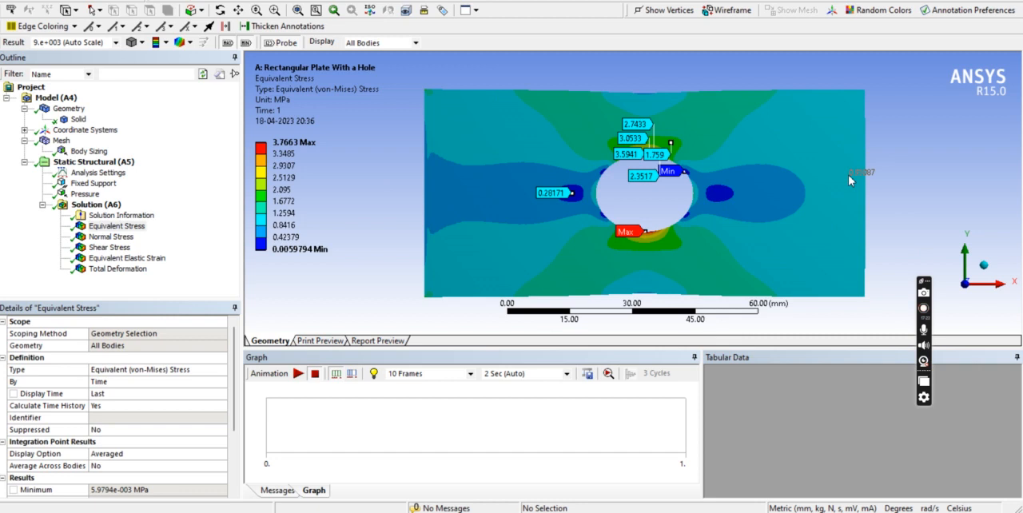
Check the mesh statistics for the number of nodes and elements.
left_click(62, 140)
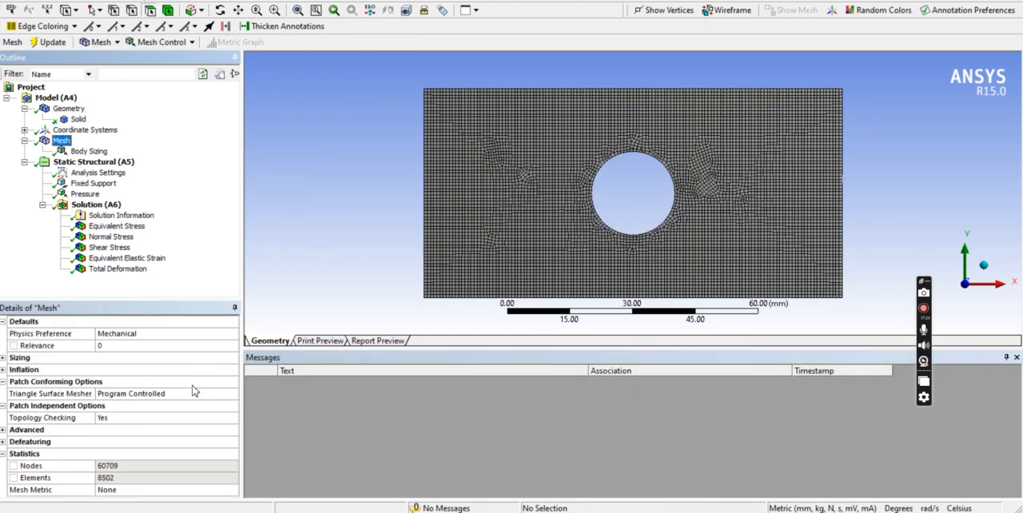
left_click(108, 469)
left_click(107, 480)
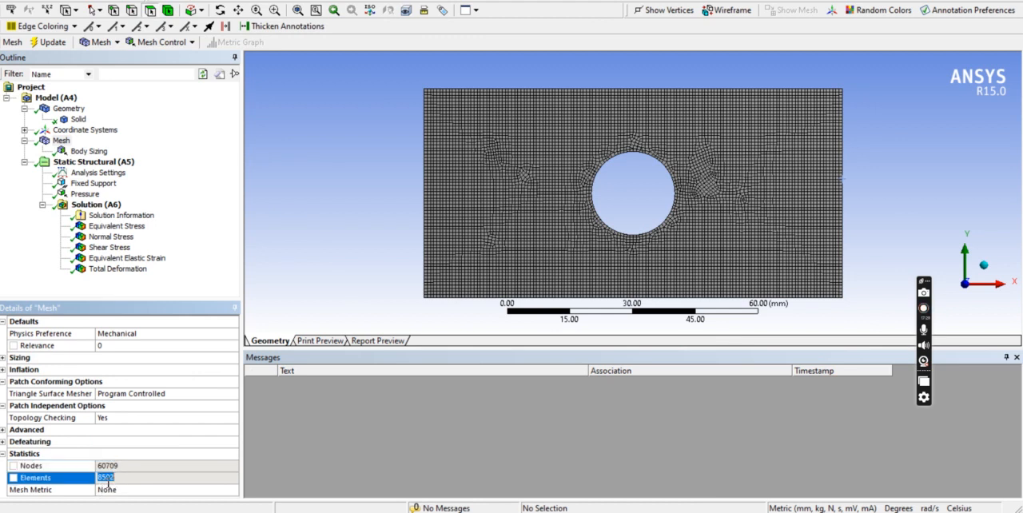
Remove the maximum and minimum labels from the Equivalent Stress plot and probe one more point above the hole.
left_click(128, 228)
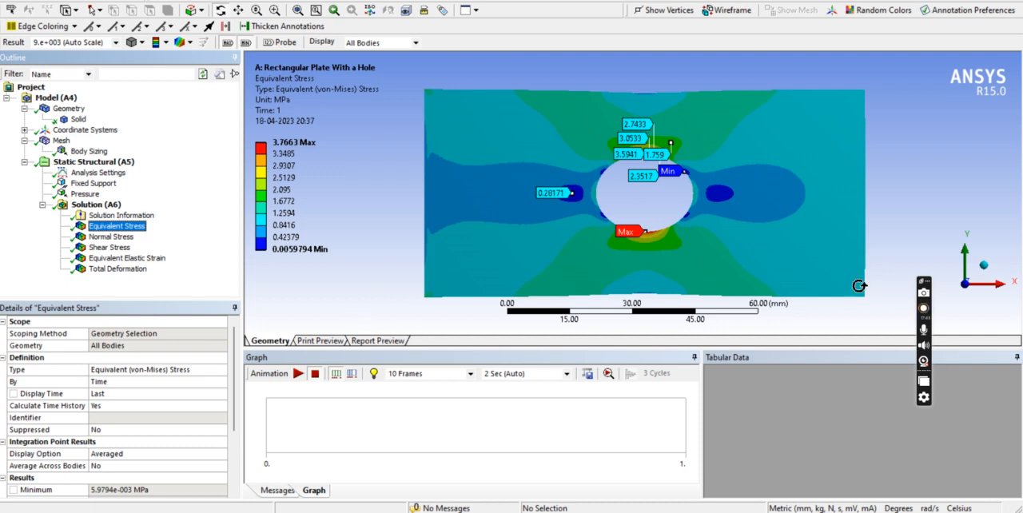
left_click(281, 44)
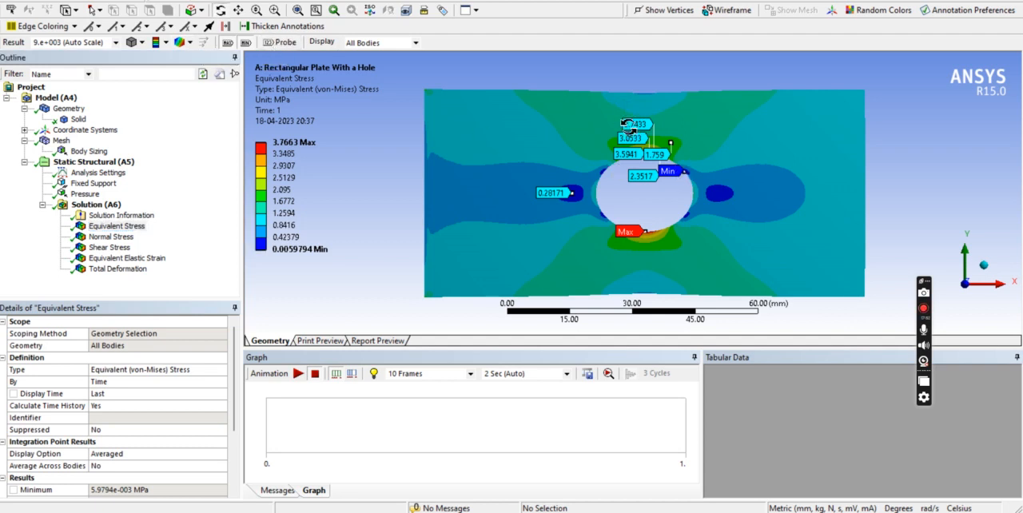
left_click(229, 44)
left_click(280, 43)
left_click(623, 126)
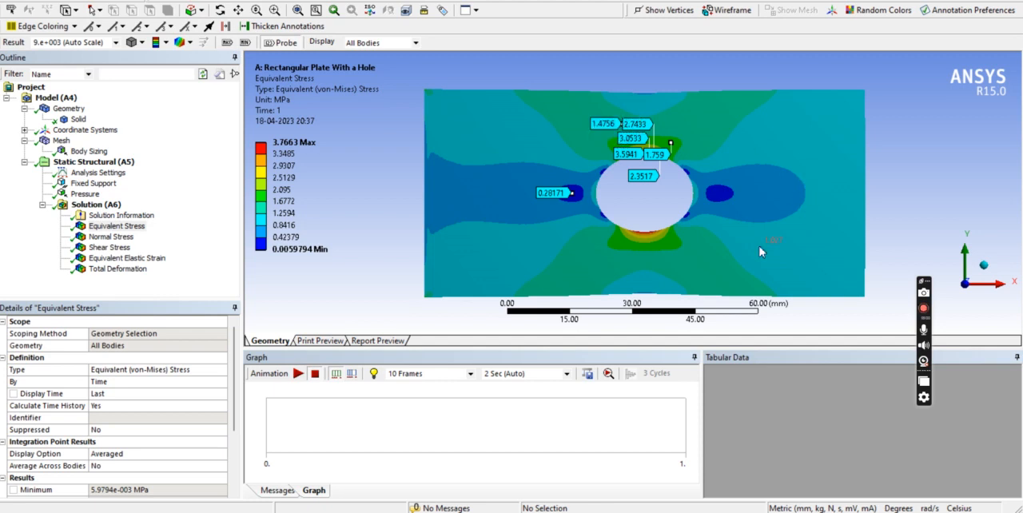
Compare the Total Deformation plot with the Equivalent Stress plot.
left_click(108, 269)
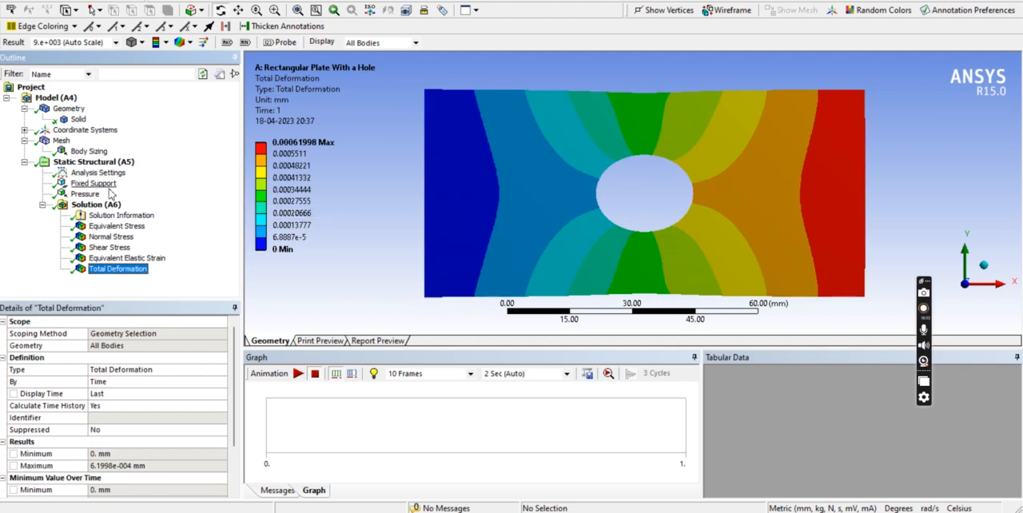
left_click(112, 216)
left_click(112, 227)
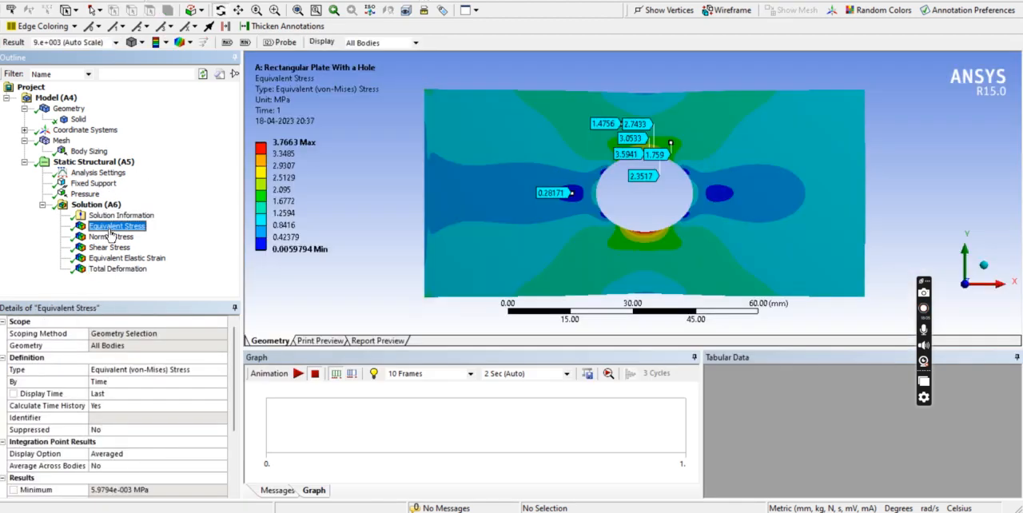
Animate the Total Deformation result with 30 frames over 10 seconds and pause it partway through.
left_click(108, 271)
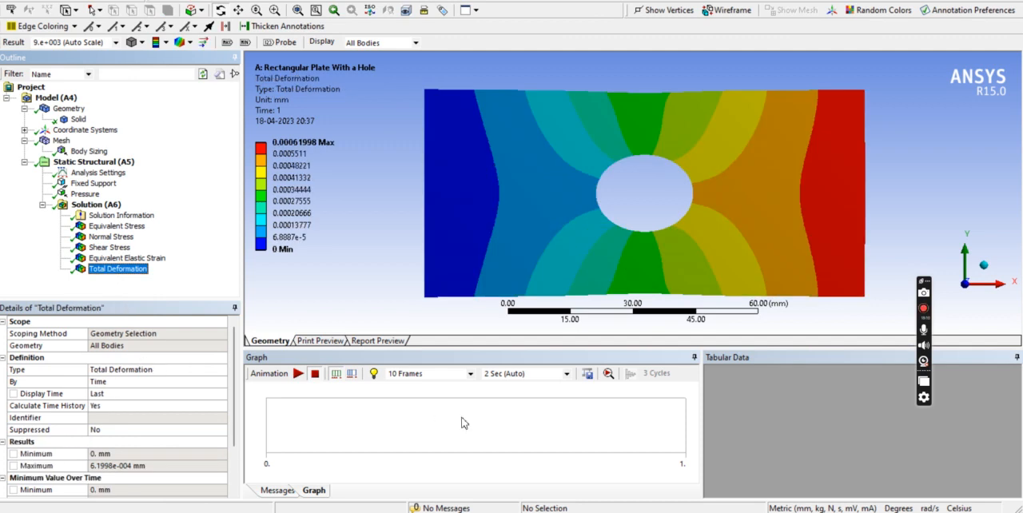
left_click(566, 375)
left_click(493, 430)
left_click(470, 374)
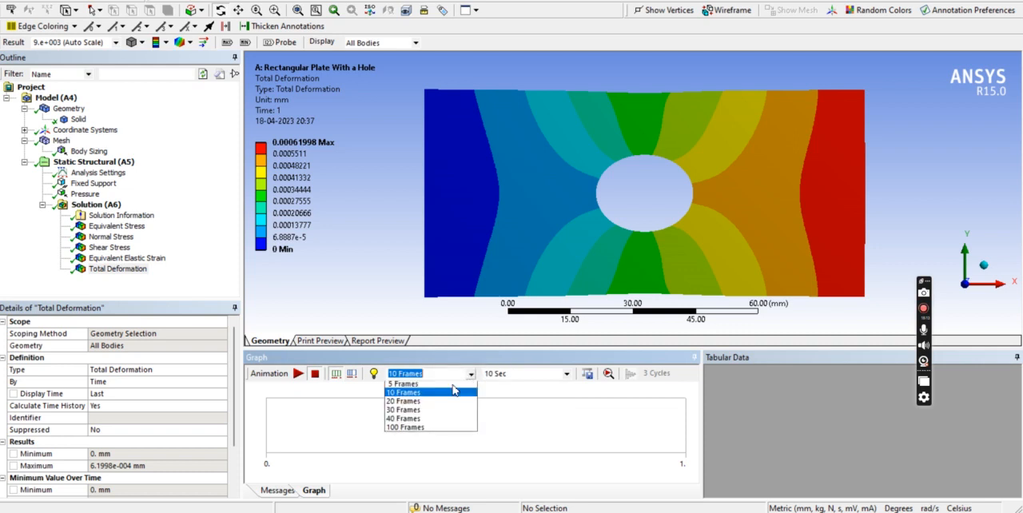
left_click(405, 410)
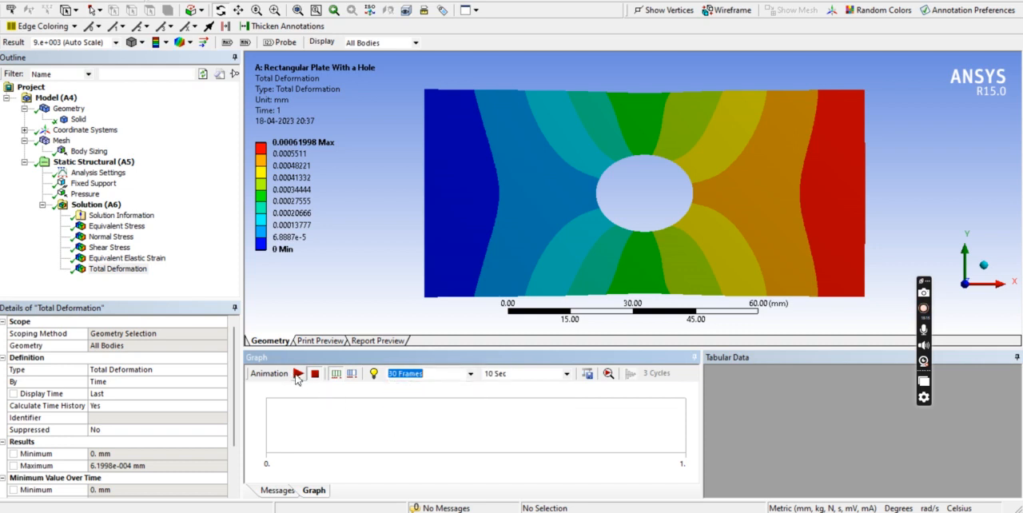
left_click(297, 374)
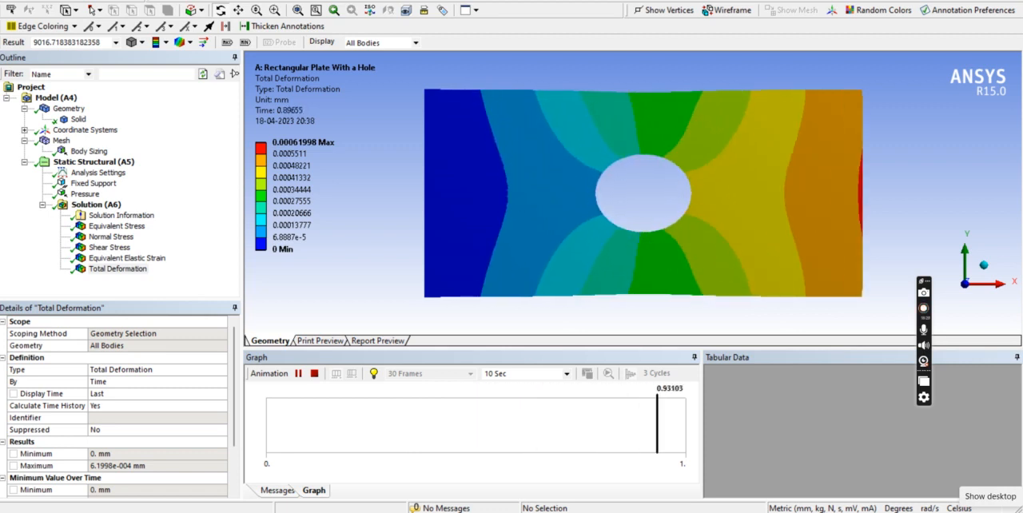
left_click(299, 373)
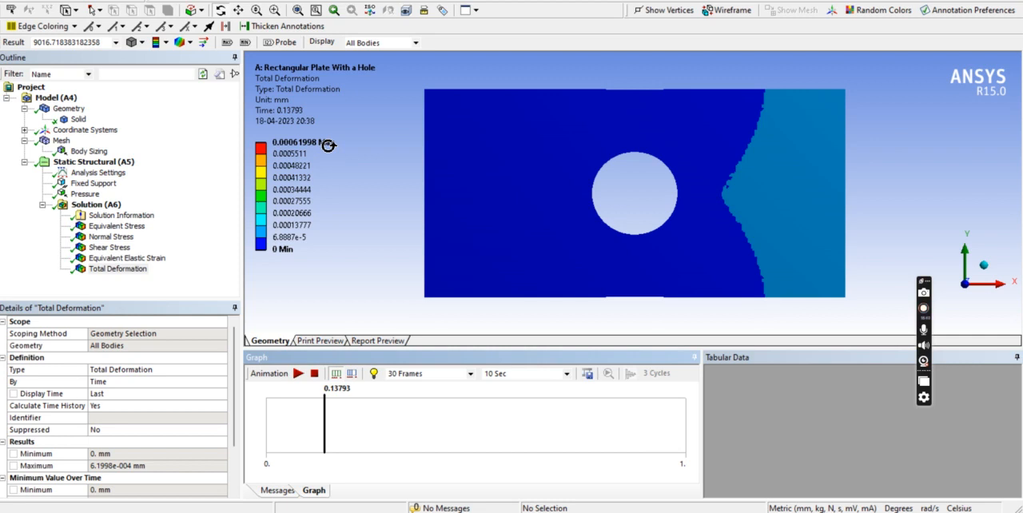
Review the Equivalent Elastic Strain, Total Deformation, Normal Stress and Shear Stress plots one after another.
left_click(116, 269)
key("Up")
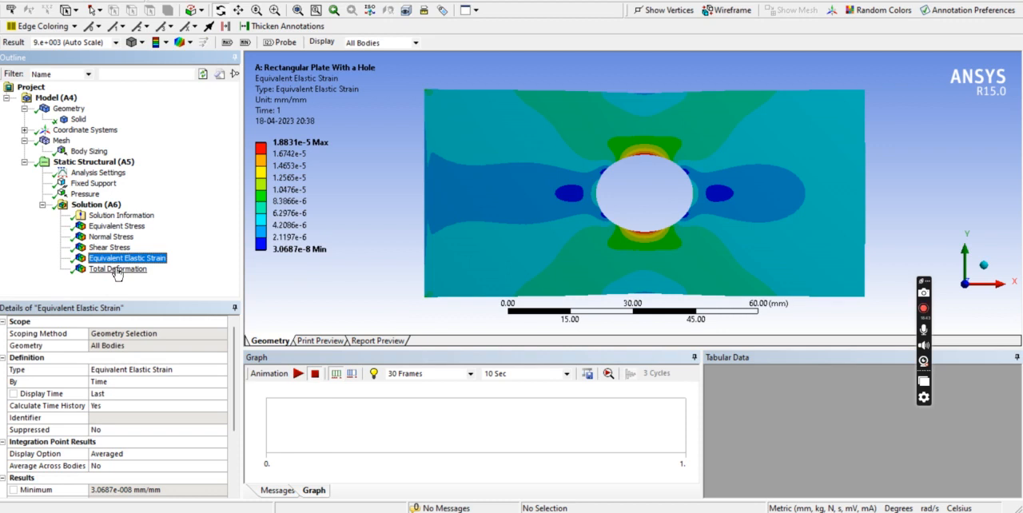
left_click(116, 269)
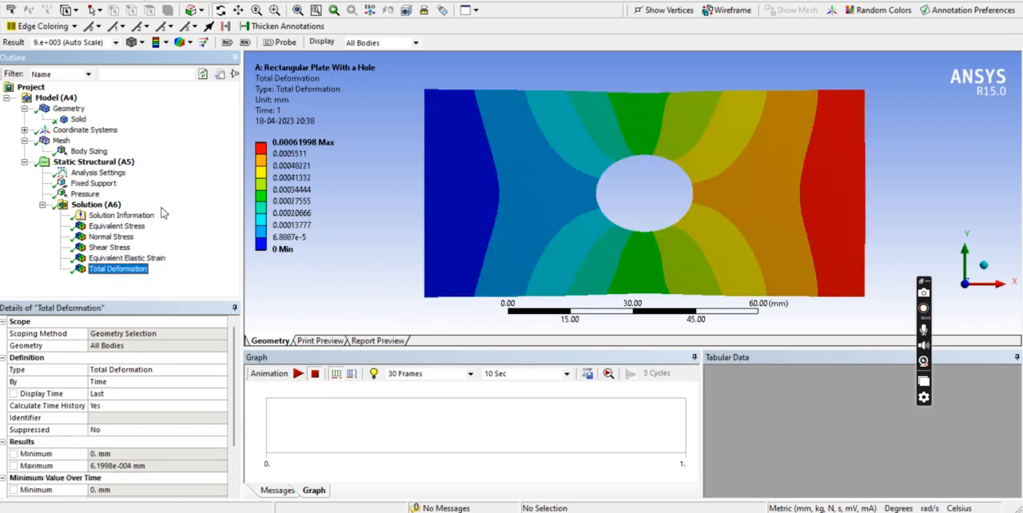
left_click(111, 236)
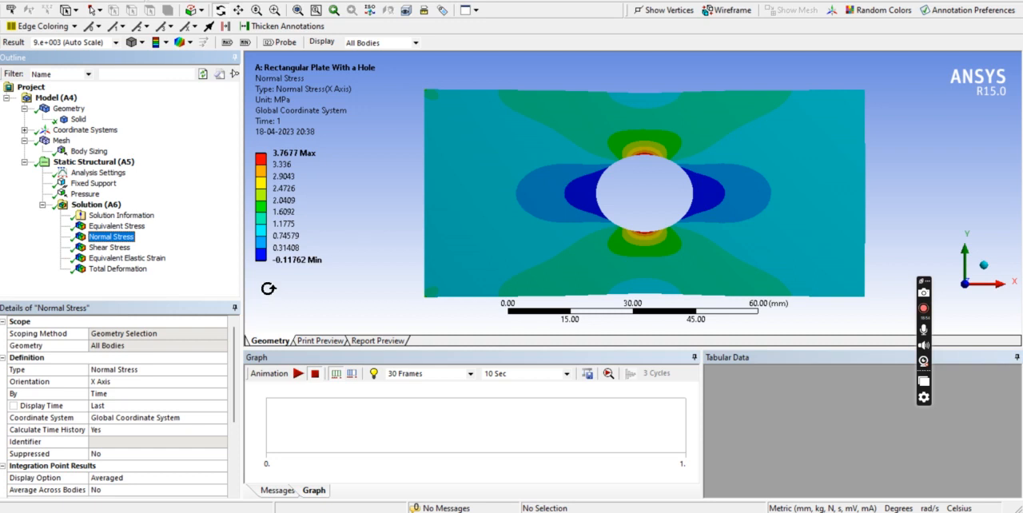
left_click(99, 252)
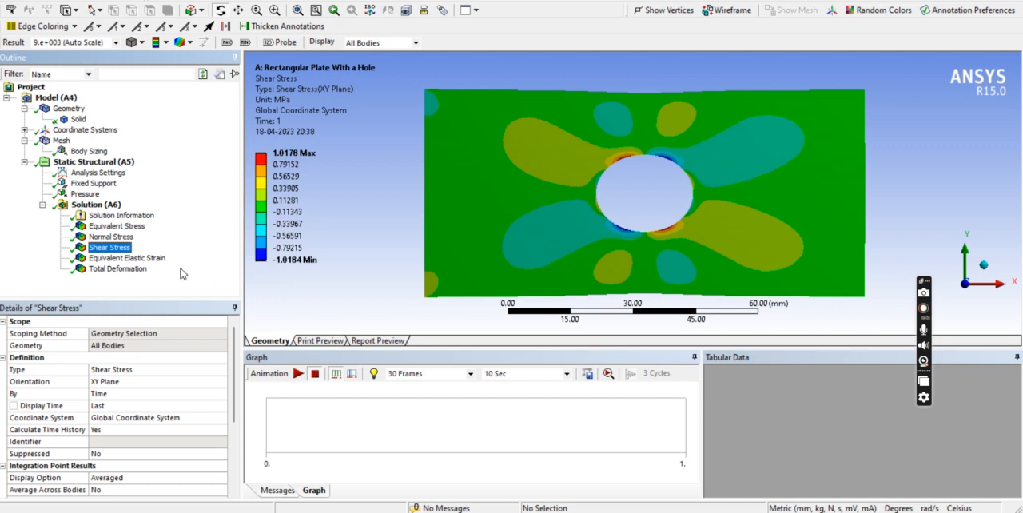
Generate the report preview and check the material assigned to the solid part.
left_click(363, 341)
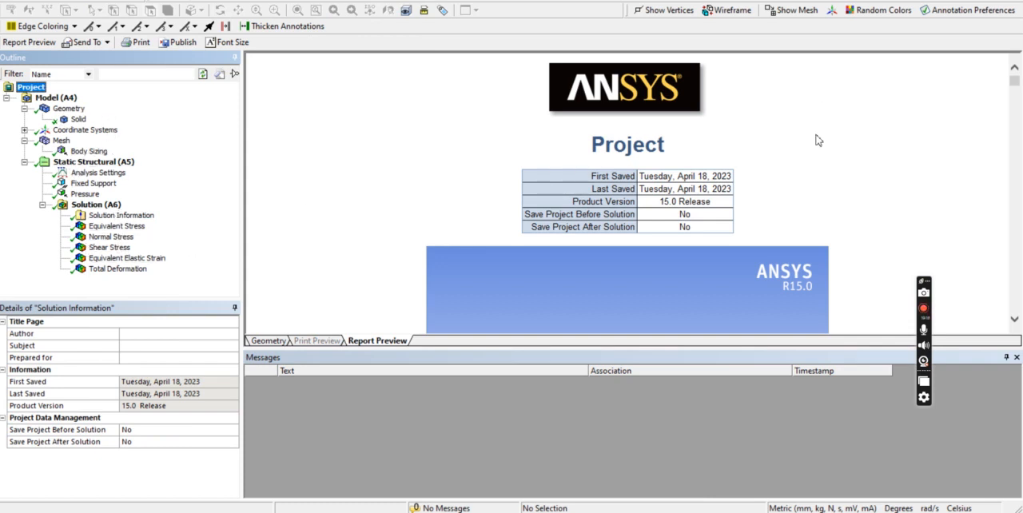
left_click(77, 119)
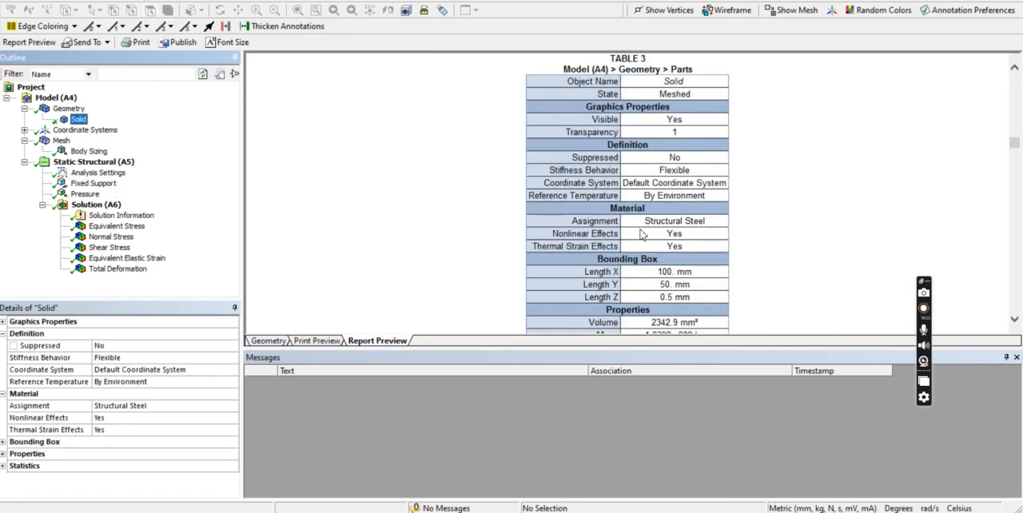
left_click_drag(643, 222, 711, 225)
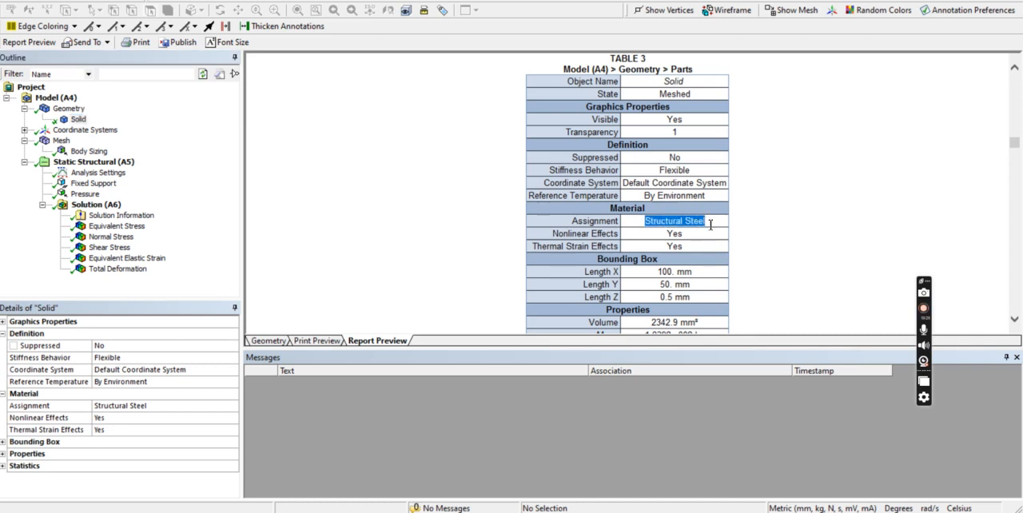
left_click(771, 255)
Check the plate's X, Y and Z bounding box lengths in the report's geometry table.
left_click(69, 109)
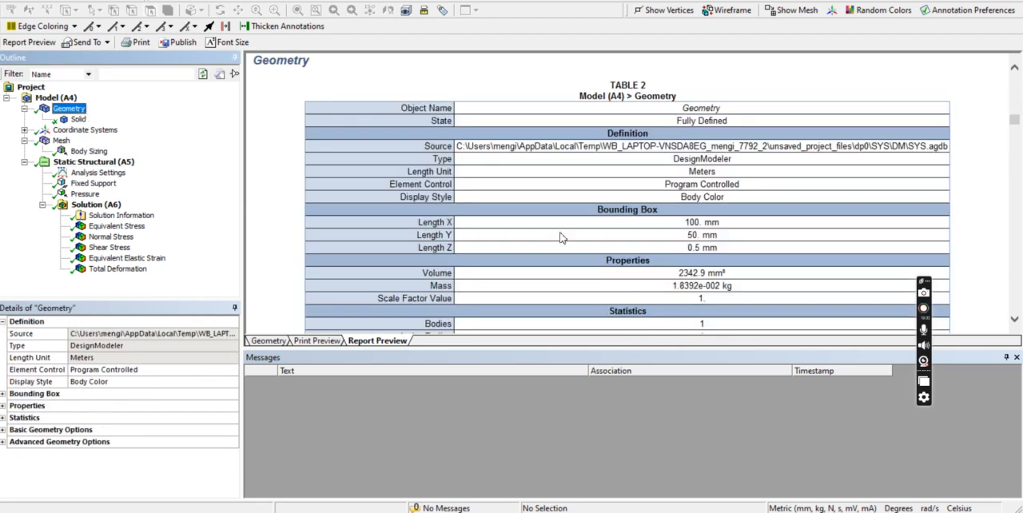
left_click_drag(677, 227, 762, 227)
left_click_drag(681, 238, 727, 237)
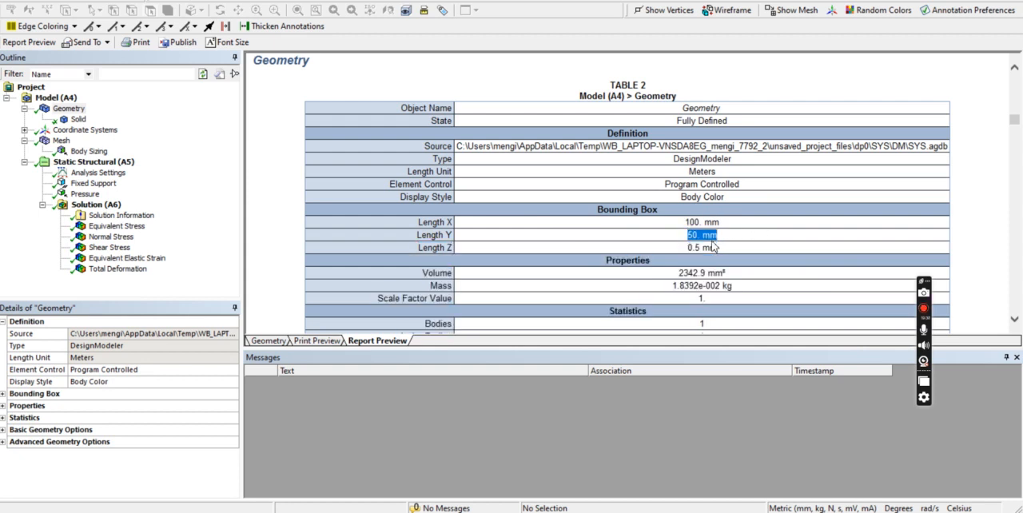
left_click(685, 253)
left_click_drag(687, 251, 718, 251)
left_click(656, 288)
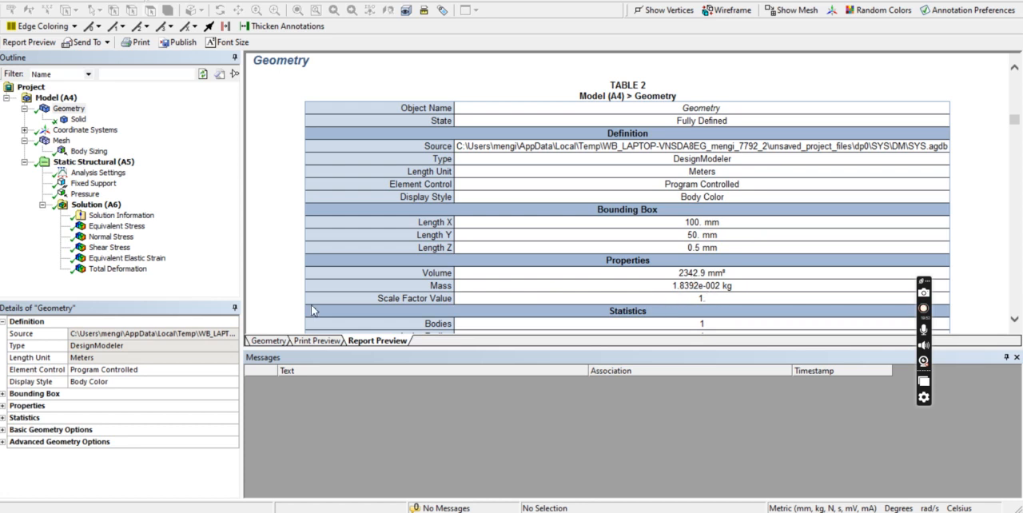
Check the body sizing's element size and the fixed support and pressure definitions in the report.
left_click(74, 152)
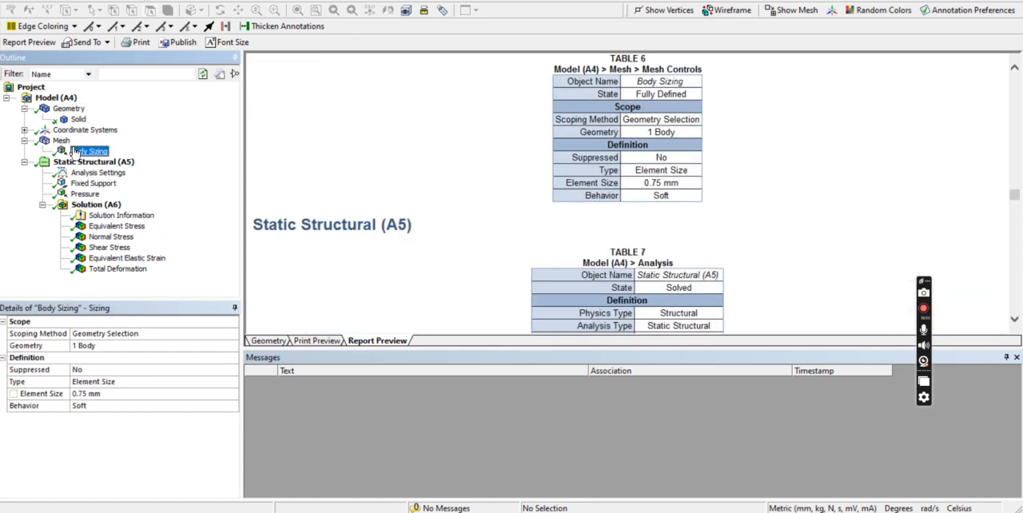
left_click_drag(634, 187, 701, 188)
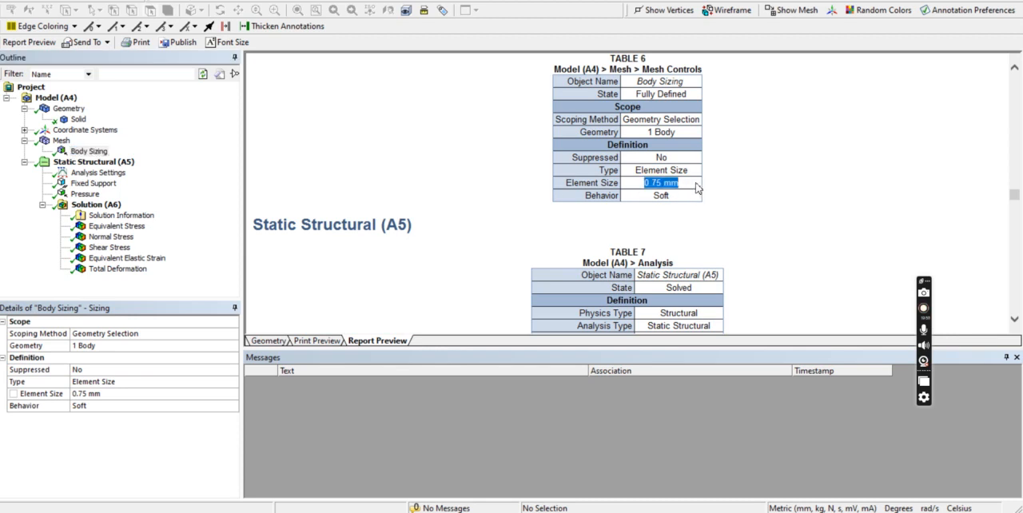
left_click(93, 184)
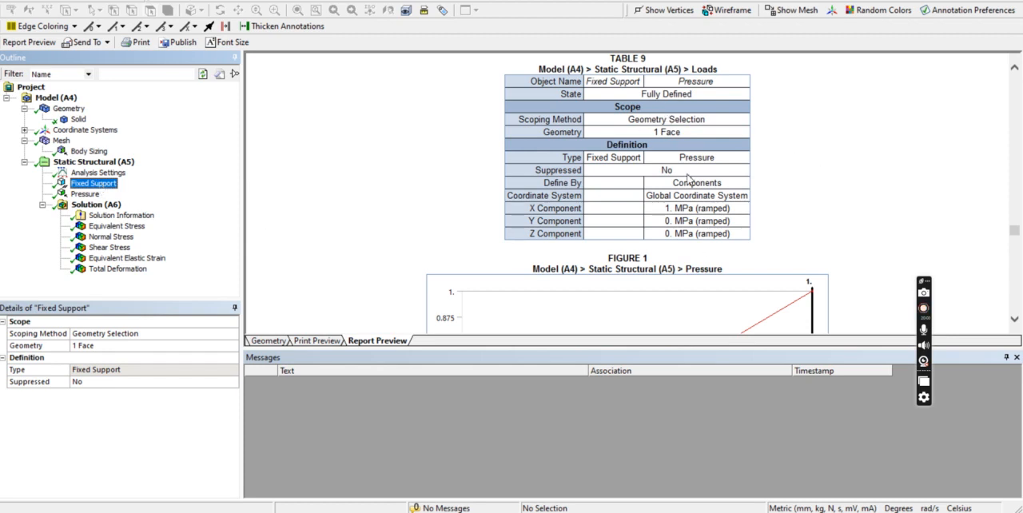
scroll(687, 179, "down", 3)
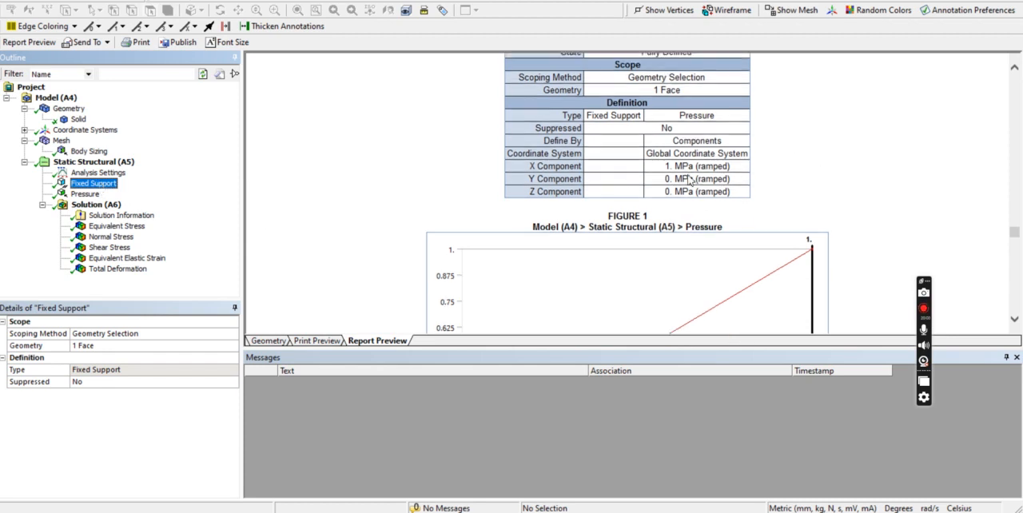
left_click(90, 193)
scroll(909, 272, "down", 4)
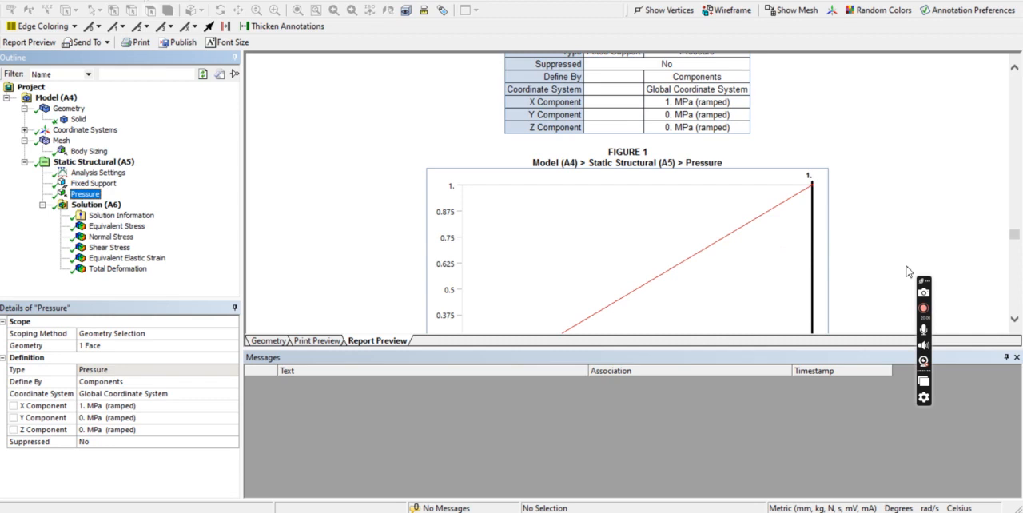
scroll(697, 117, "up", 2)
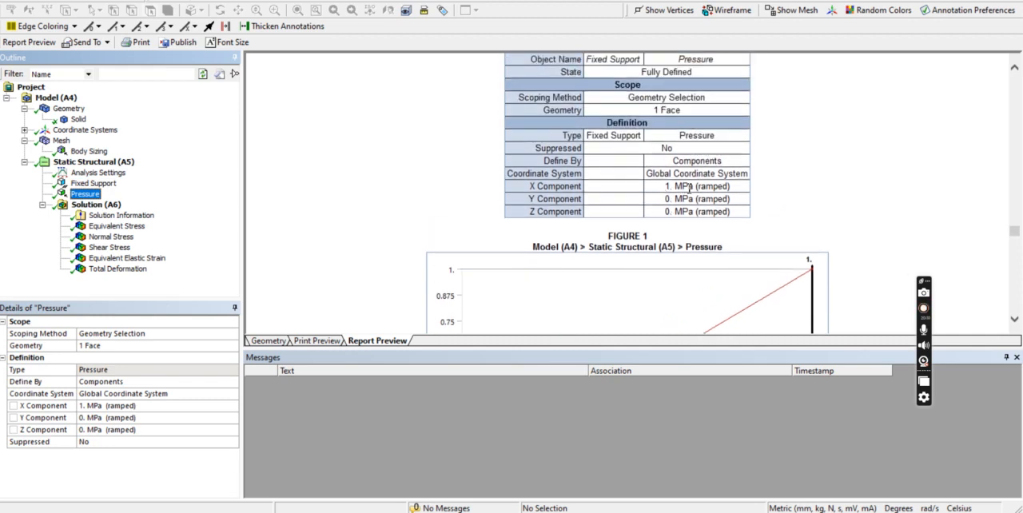
Review the minimum and maximum stress, strain and deformation values in the report's results table.
left_click(112, 226)
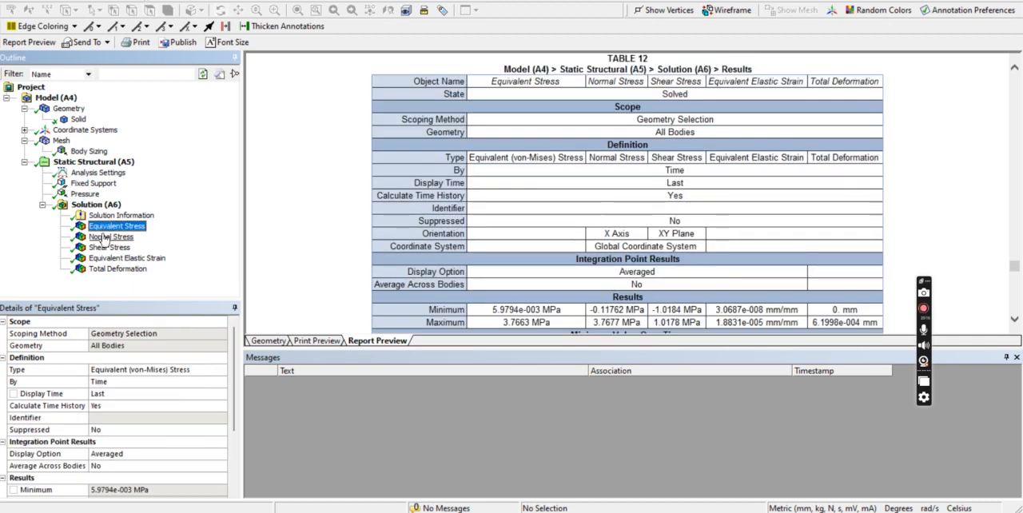
left_click(104, 238)
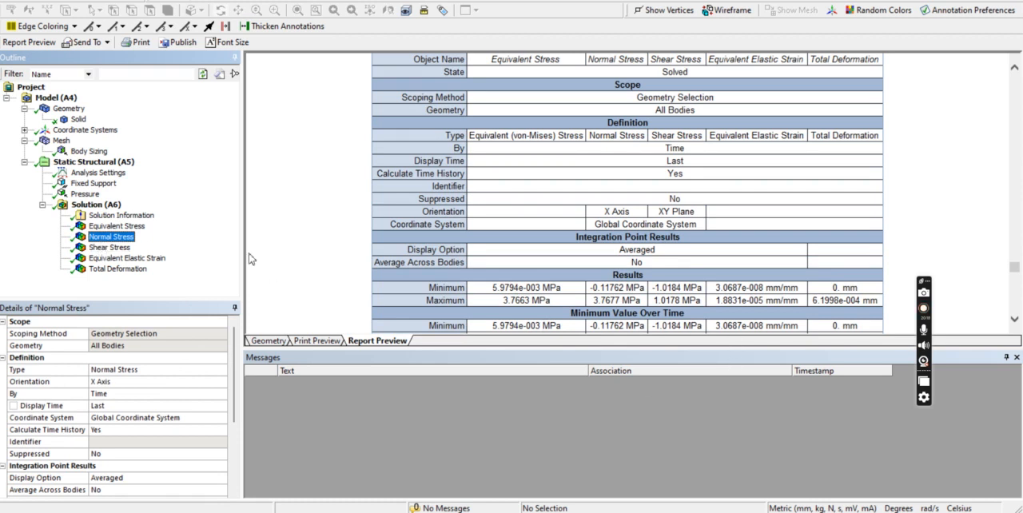
left_click(116, 271)
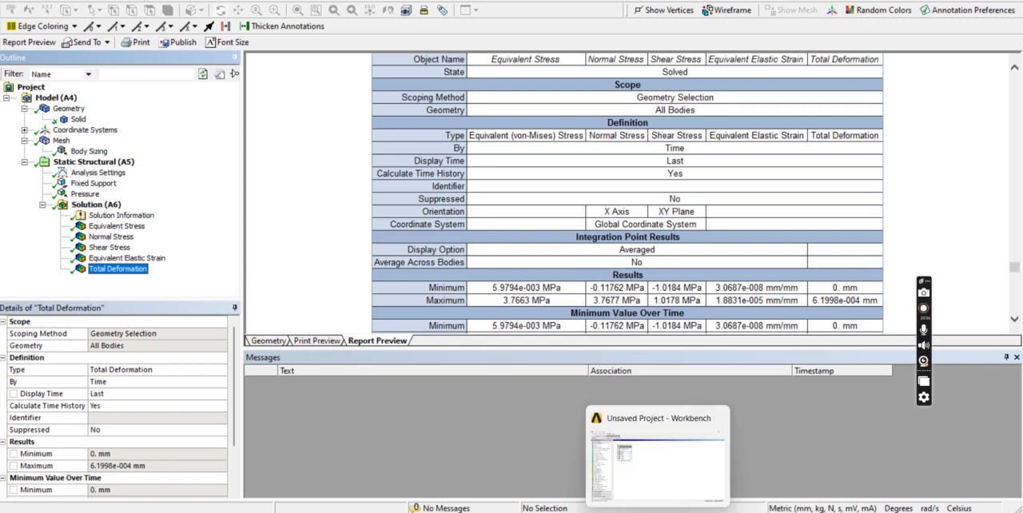
left_click(673, 512)
left_click(1012, 263)
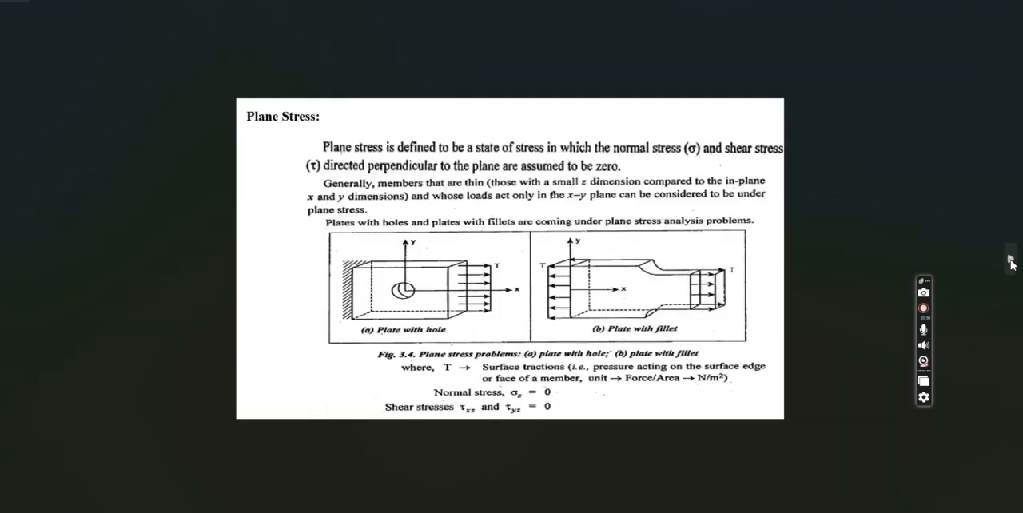
left_click(1012, 265)
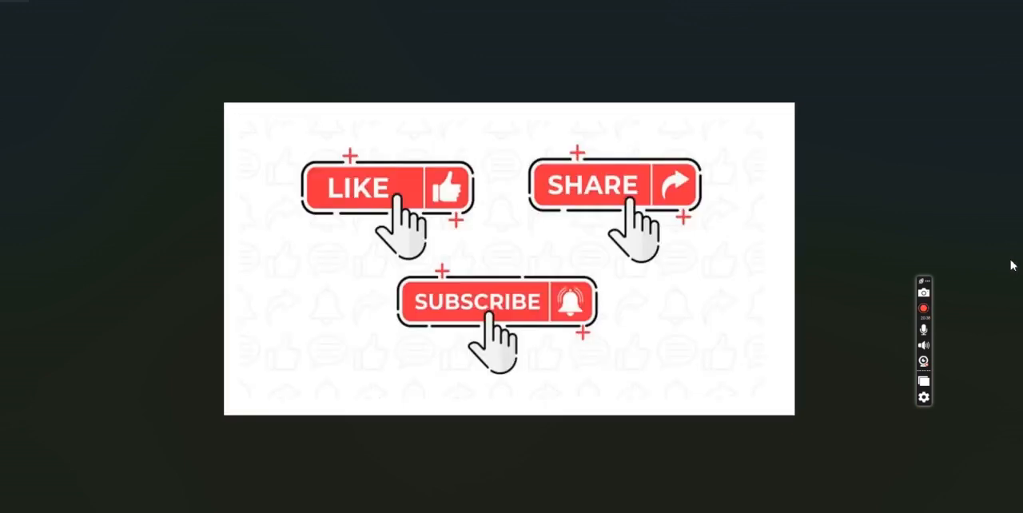